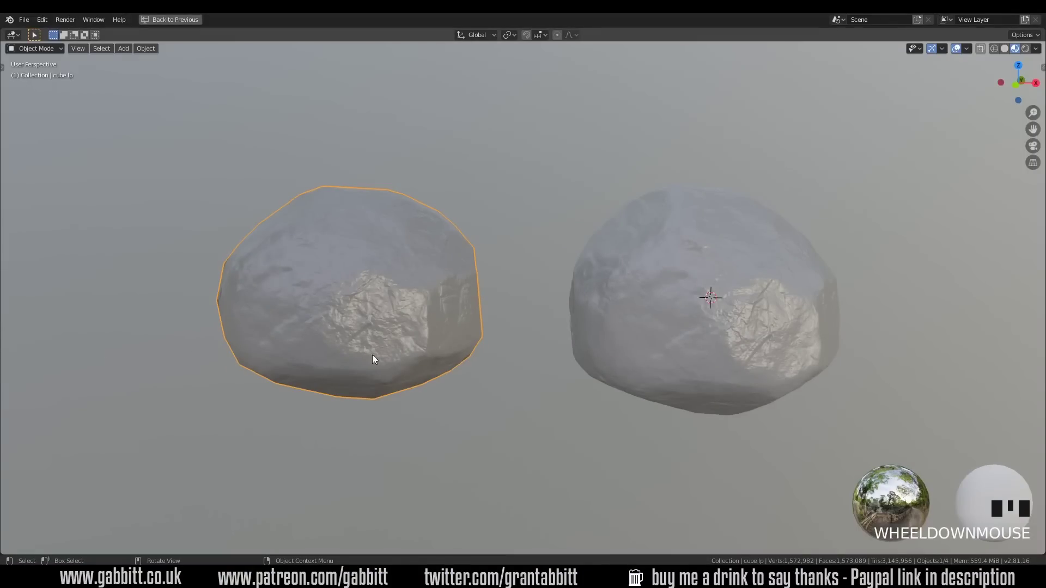
Orbit around both rocks, then open the low-poly 'cube lp' rock's sparse mesh in Edit Mode.
{"action": "scroll", "coordinate": [610, 406], "scroll_direction": "down", "scroll_amount": 1}
{"action": "middle_click_drag", "start_coordinate": [531, 403], "coordinate": [14, 348]}
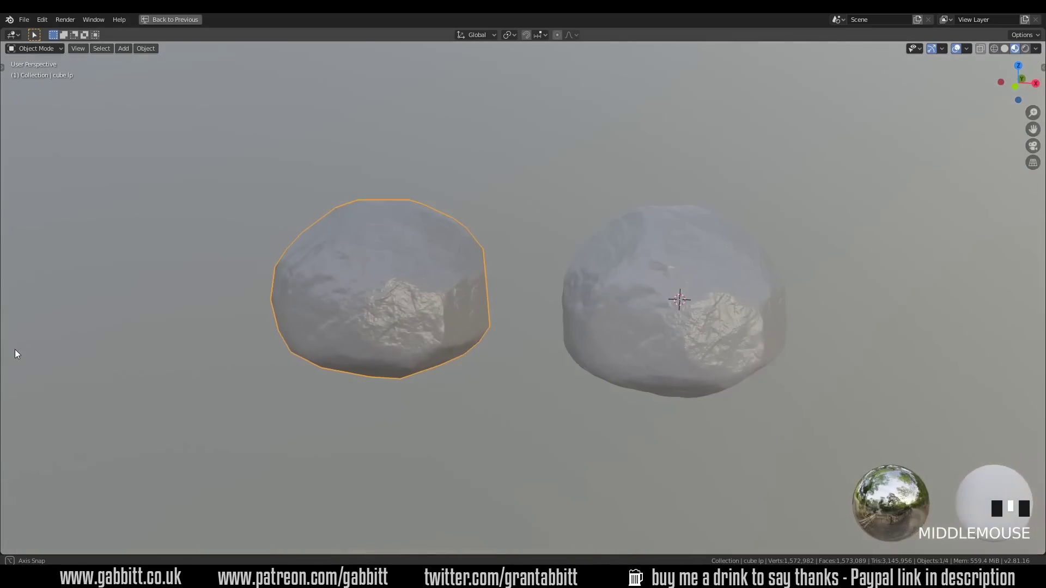
{"action": "left_click", "coordinate": [647, 322]}
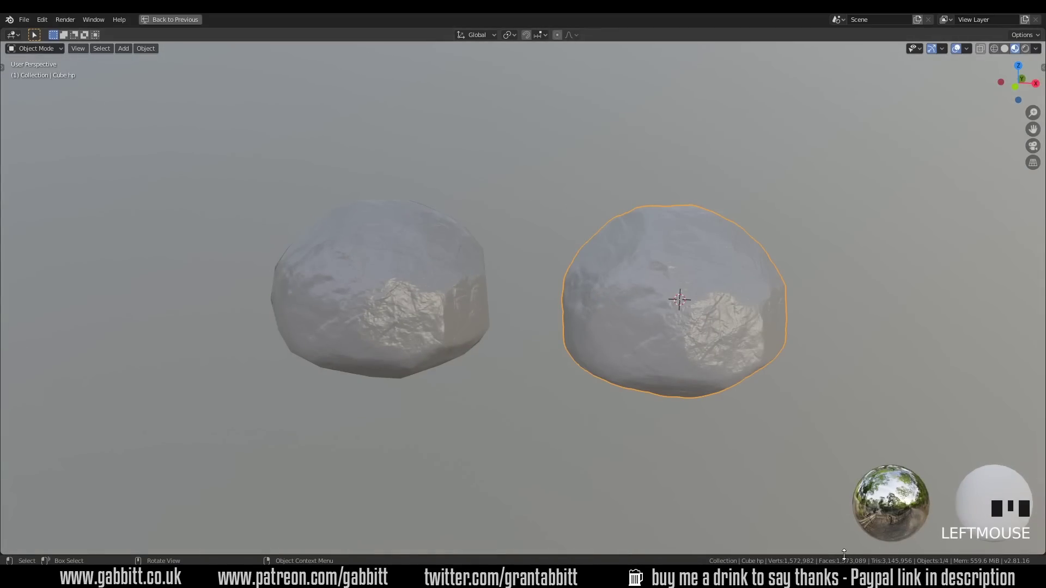
{"action": "left_click", "coordinate": [364, 272]}
{"action": "key", "text": "Tab"}
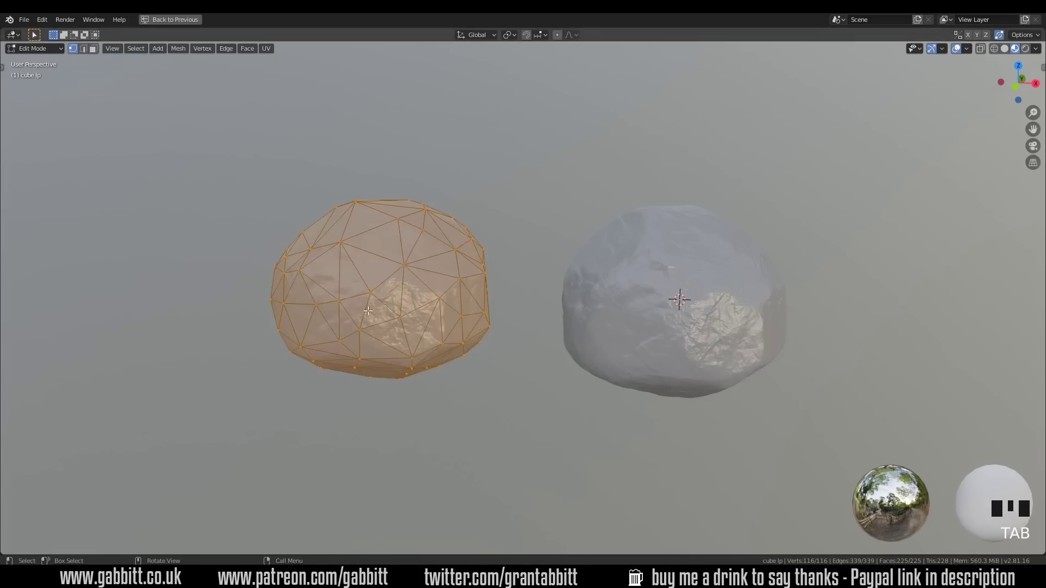
Return to Object Mode and restore the full Shading workspace layout.
{"action": "key", "text": "Tab"}
{"action": "key", "text": "ctrl+space"}
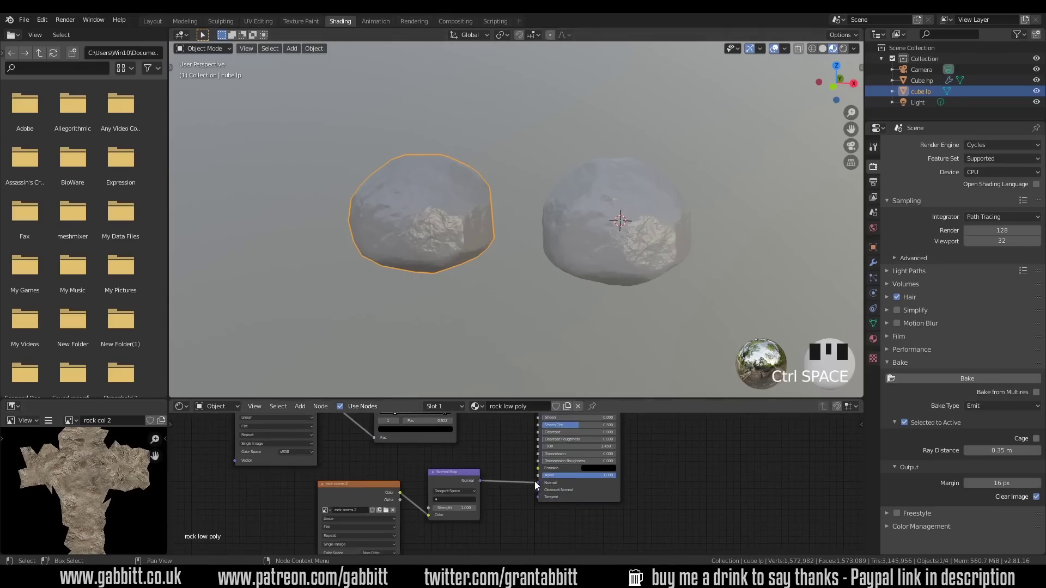
{"action": "left_click", "coordinate": [473, 237]}
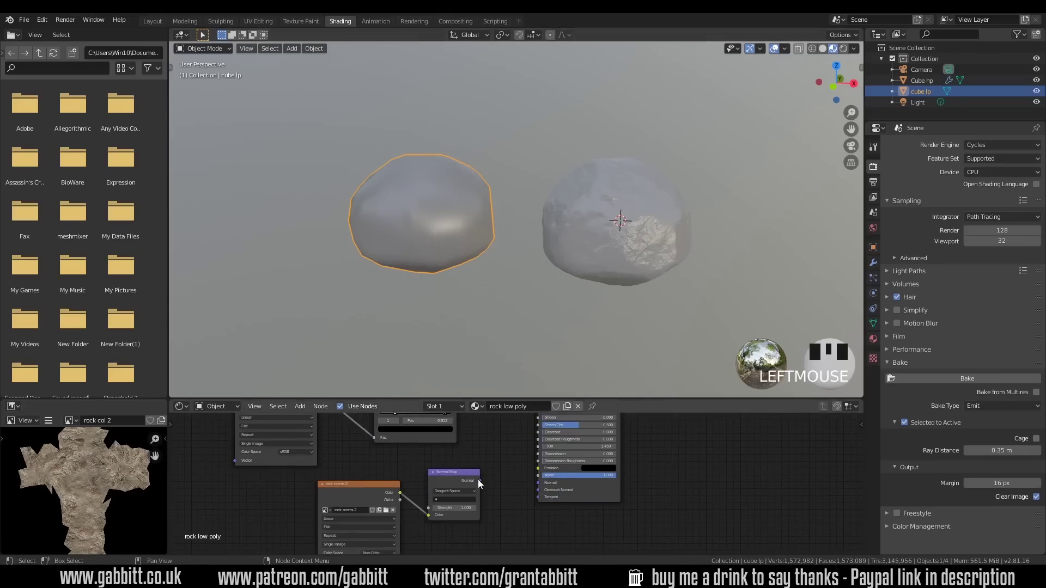
Wire the Normal Map output into the Principled BSDF Normal input and reposition the rock norms 2 node.
{"action": "left_click_drag", "start_coordinate": [480, 481], "coordinate": [537, 483]}
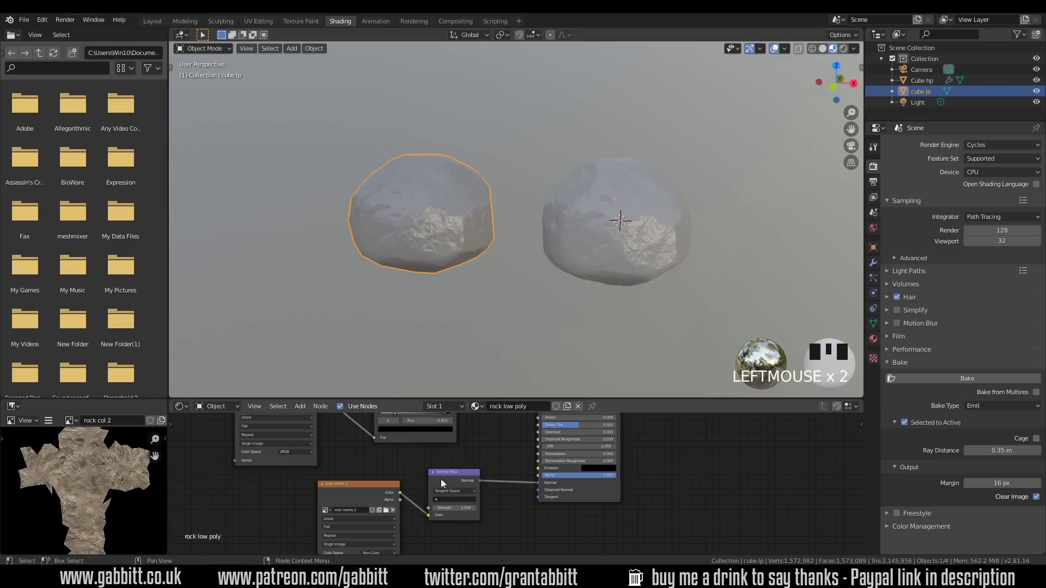
{"action": "left_click_drag", "start_coordinate": [365, 495], "coordinate": [379, 487]}
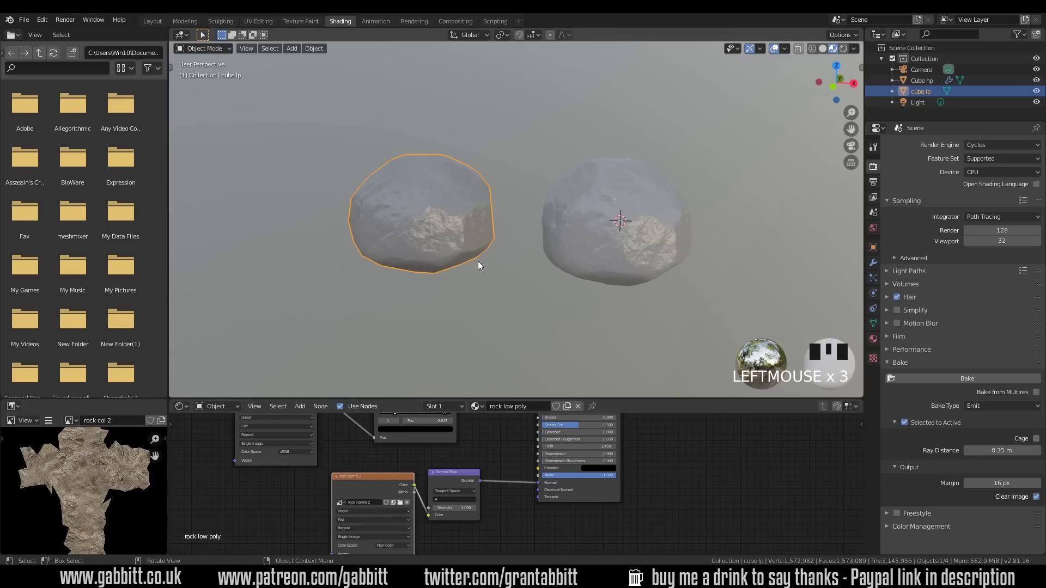
{"action": "middle_click_drag", "start_coordinate": [478, 262], "coordinate": [648, 255]}
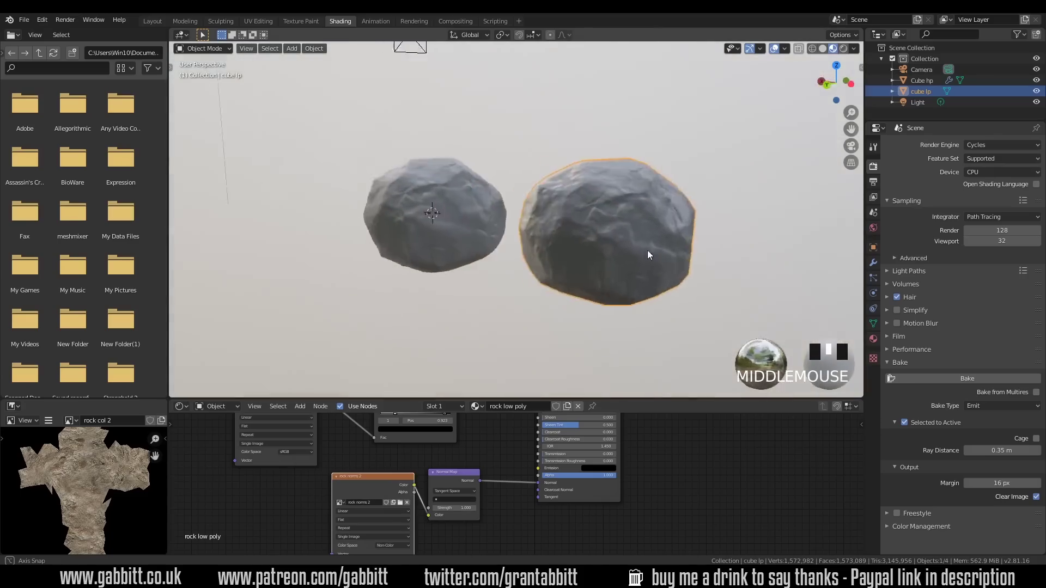
{"action": "mouse_move", "coordinate": [485, 252]}
{"action": "middle_mouse_down"}
{"action": "mouse_move", "coordinate": [724, 254]}
{"action": "mouse_move", "coordinate": [707, 300]}
{"action": "mouse_move", "coordinate": [694, 302]}
{"action": "mouse_move", "coordinate": [748, 244]}
{"action": "mouse_move", "coordinate": [749, 200]}
{"action": "mouse_move", "coordinate": [668, 216]}
{"action": "mouse_move", "coordinate": [681, 271]}
{"action": "mouse_move", "coordinate": [744, 269]}
{"action": "mouse_move", "coordinate": [763, 256]}
{"action": "mouse_move", "coordinate": [721, 238]}
{"action": "middle_mouse_up"}
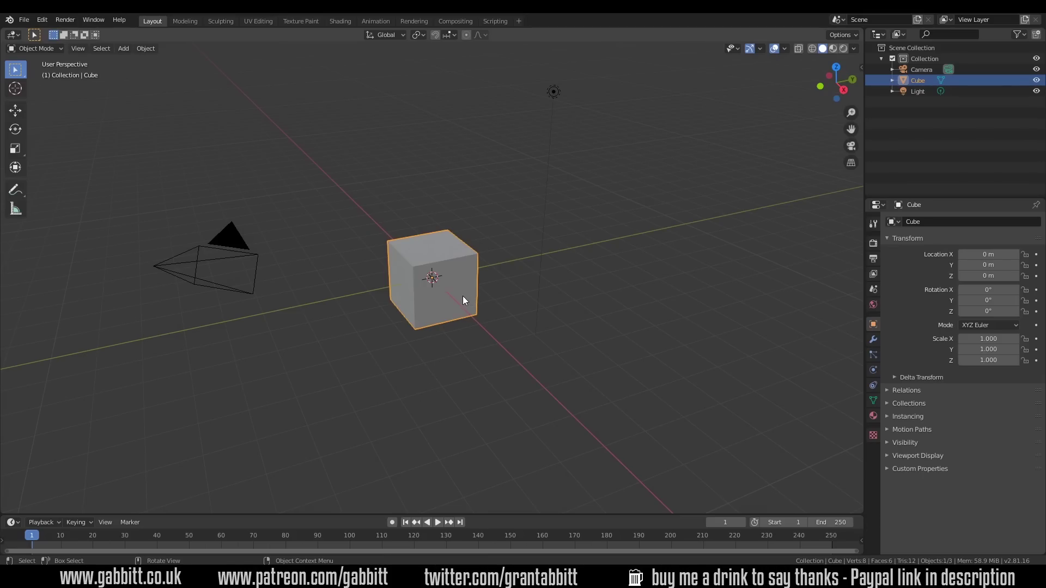
Add a level-3 Subdivision Surface modifier to the default cube with Ctrl+3.
{"action": "key", "text": "ctrl+3"}
{"action": "left_click", "coordinate": [872, 341]}
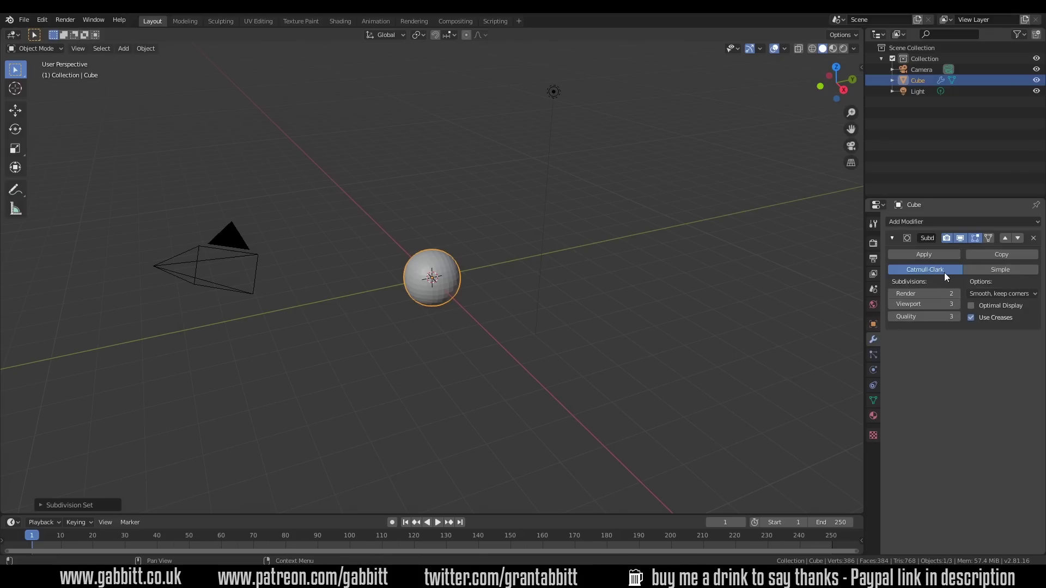
{"action": "left_click", "coordinate": [945, 223]}
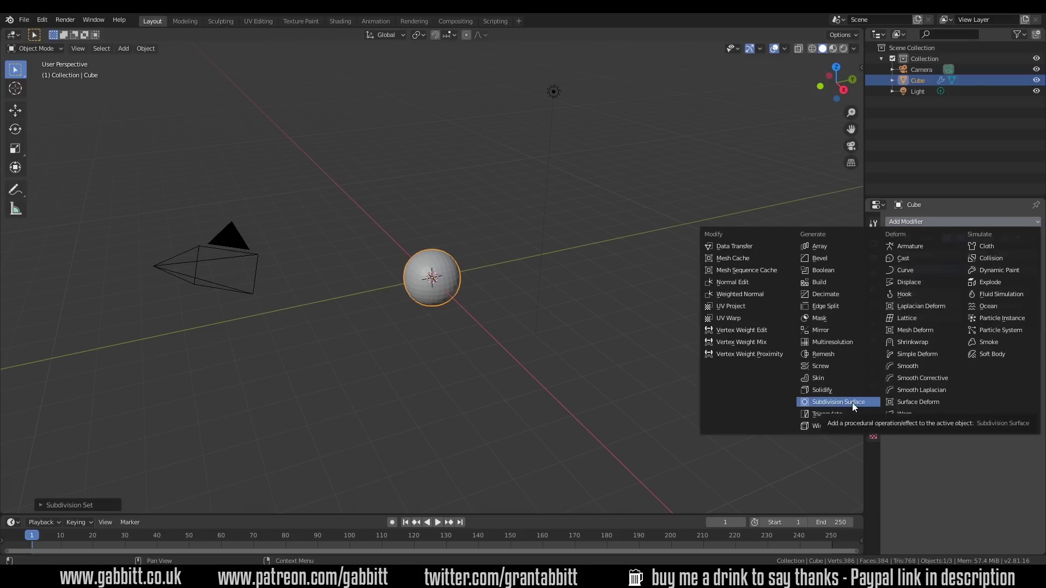
{"action": "left_click", "coordinate": [937, 455]}
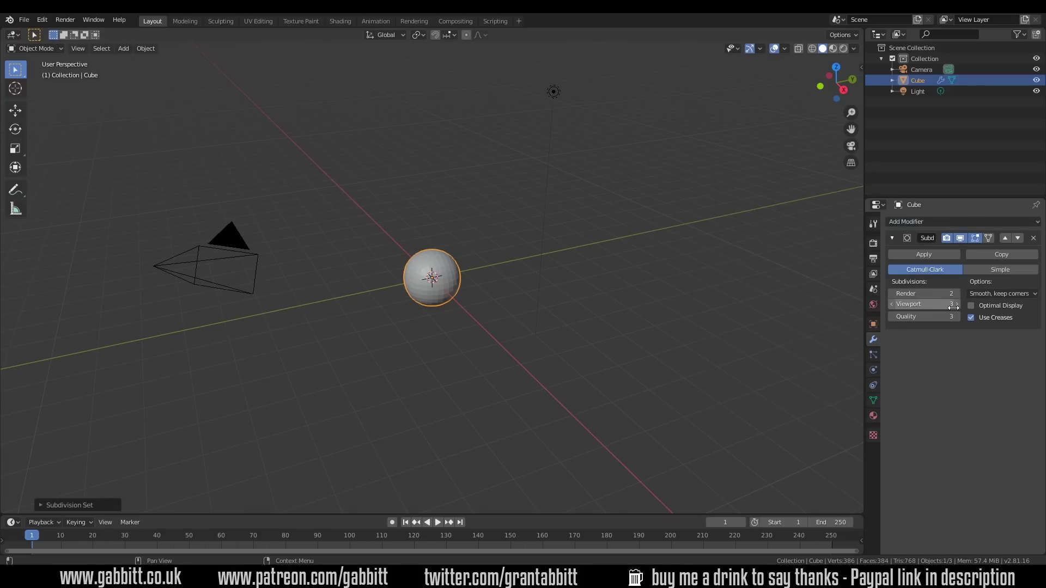
{"action": "scroll", "coordinate": [454, 312], "scroll_direction": "up", "scroll_amount": 5}
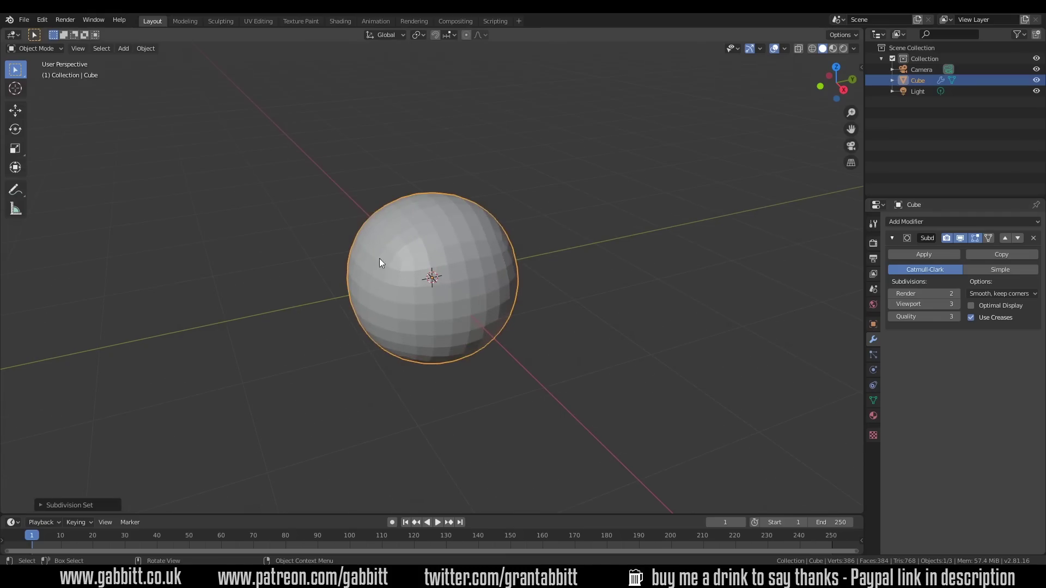
Apply the Subdivision modifier and check the resulting sphere geometry in Edit Mode.
{"action": "left_click", "coordinate": [930, 256]}
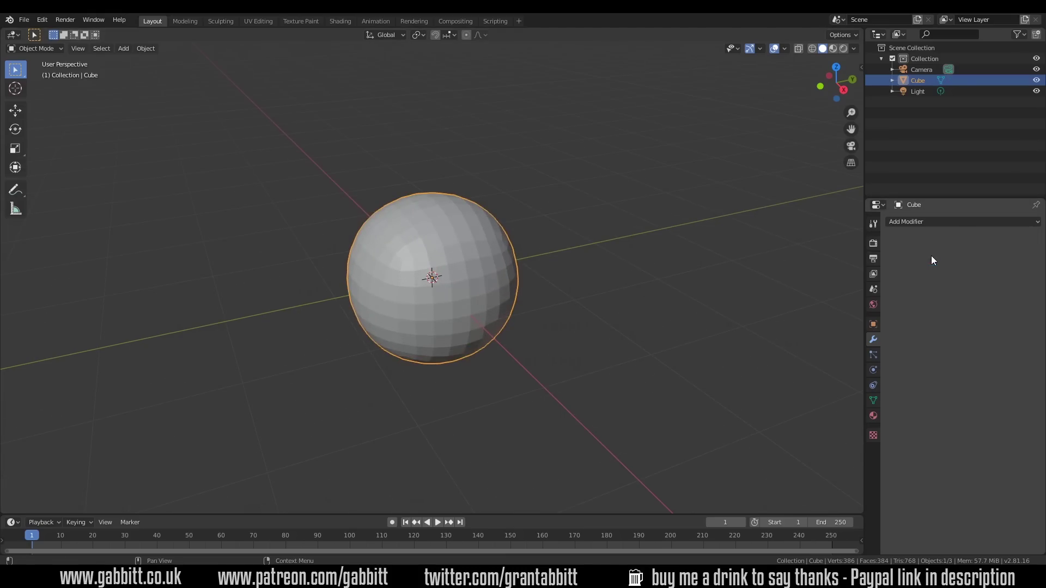
{"action": "key", "text": "Tab"}
{"action": "middle_click_drag", "start_coordinate": [409, 315], "coordinate": [365, 353]}
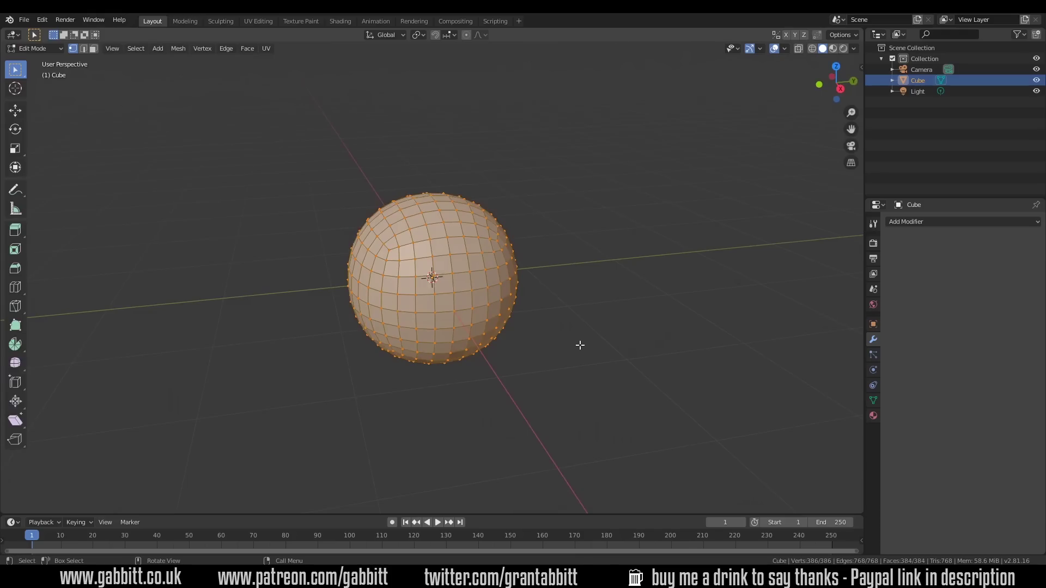
{"action": "key", "text": "Tab"}
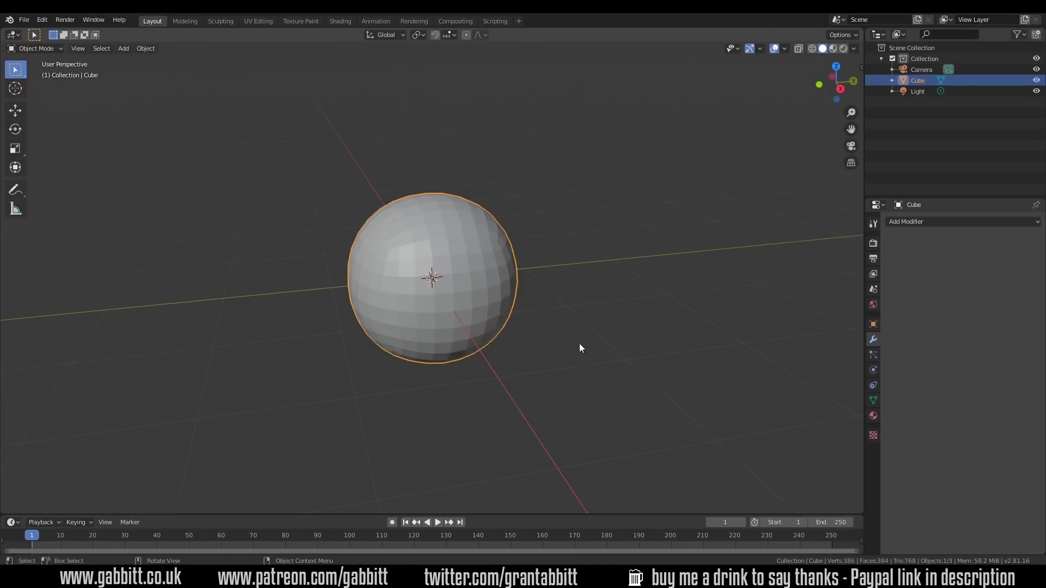
In Sculpting, disable X mirror symmetry and pull the sphere into a lumpy blob with Grab.
{"action": "left_click", "coordinate": [225, 21]}
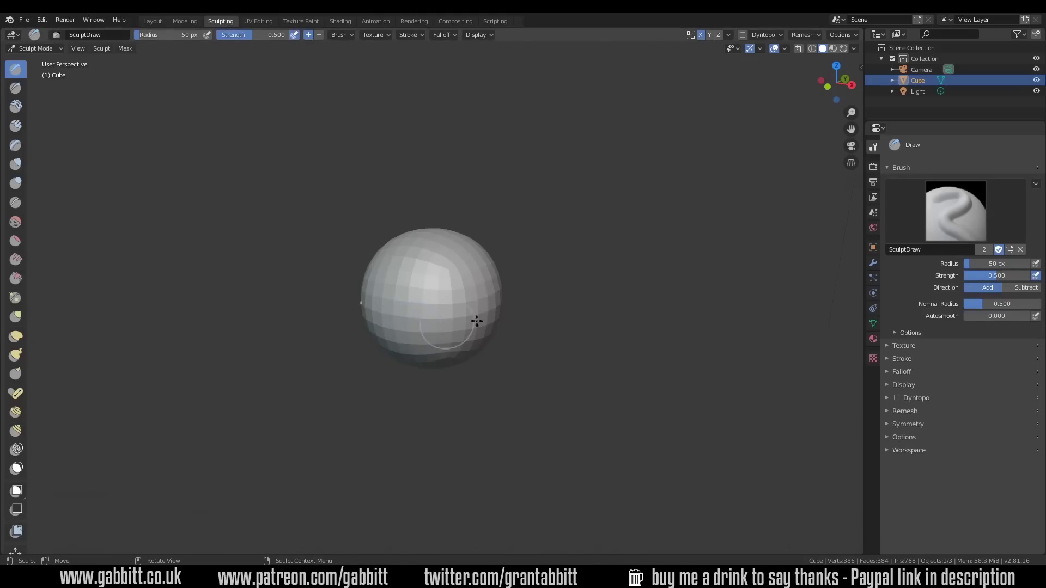
{"action": "left_click", "coordinate": [887, 425]}
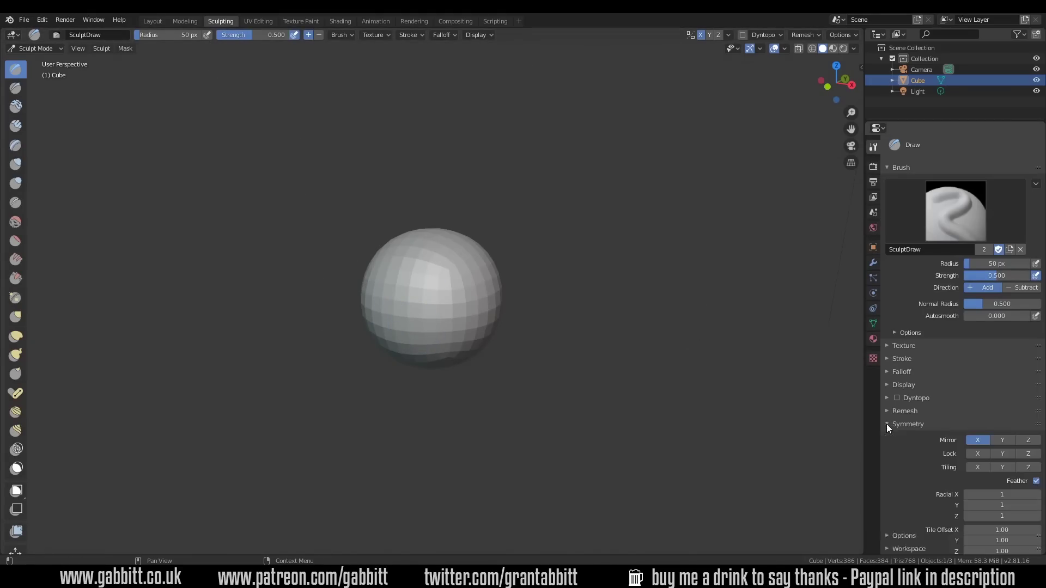
{"action": "left_click", "coordinate": [979, 440]}
{"action": "left_click", "coordinate": [15, 318]}
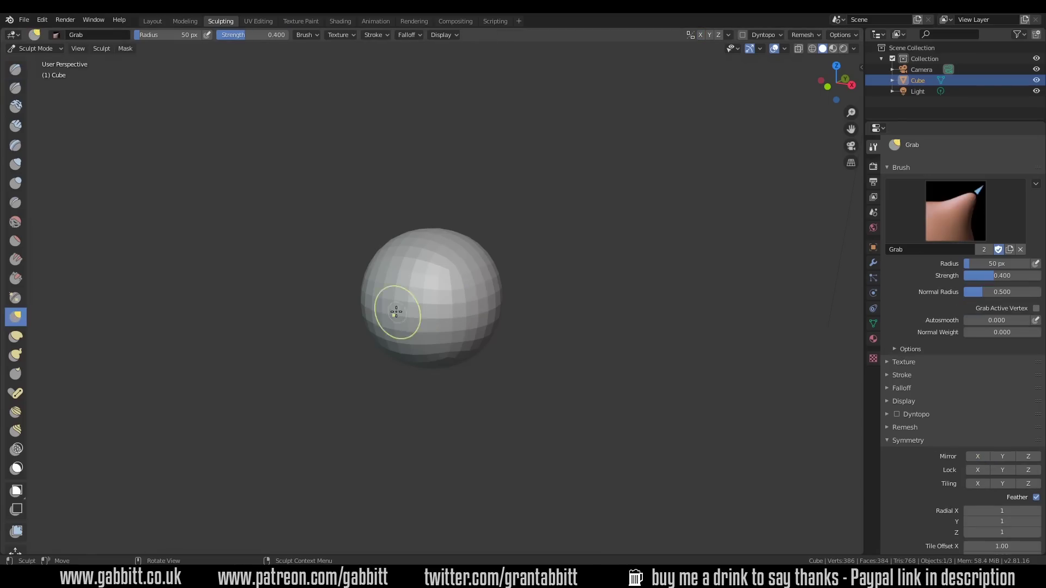
{"action": "mouse_move", "coordinate": [411, 306]}
{"action": "left_mouse_down"}
{"action": "mouse_move", "coordinate": [297, 313]}
{"action": "mouse_move", "coordinate": [478, 272]}
{"action": "left_mouse_up"}
{"action": "mouse_move", "coordinate": [479, 272]}
{"action": "middle_mouse_down"}
{"action": "mouse_move", "coordinate": [334, 346]}
{"action": "mouse_move", "coordinate": [423, 283]}
{"action": "mouse_move", "coordinate": [469, 284]}
{"action": "mouse_move", "coordinate": [403, 351]}
{"action": "mouse_move", "coordinate": [422, 305]}
{"action": "mouse_move", "coordinate": [439, 343]}
{"action": "mouse_move", "coordinate": [483, 296]}
{"action": "mouse_move", "coordinate": [458, 287]}
{"action": "mouse_move", "coordinate": [466, 278]}
{"action": "mouse_move", "coordinate": [450, 327]}
{"action": "mouse_move", "coordinate": [489, 272]}
{"action": "mouse_move", "coordinate": [398, 343]}
{"action": "middle_mouse_up"}
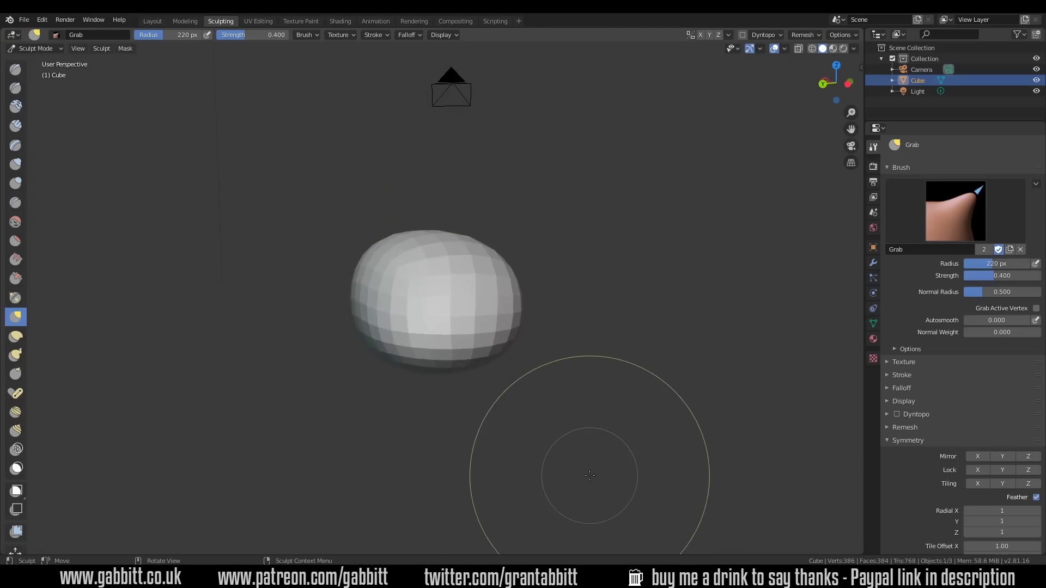
Add a Multiresolution modifier to the rock and subdivide it up to level 6.
{"action": "left_click", "coordinate": [147, 20]}
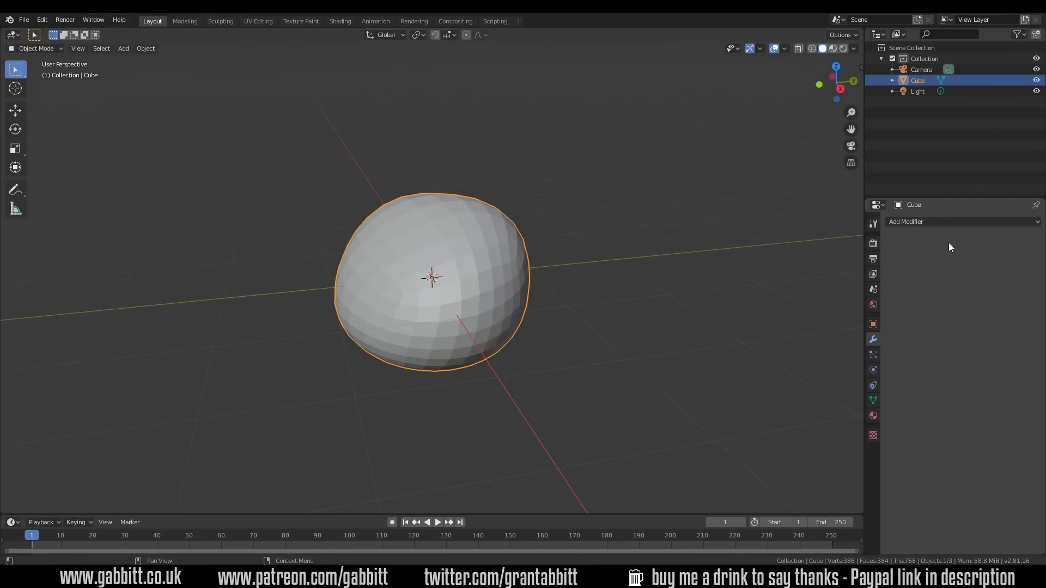
{"action": "left_click", "coordinate": [927, 224]}
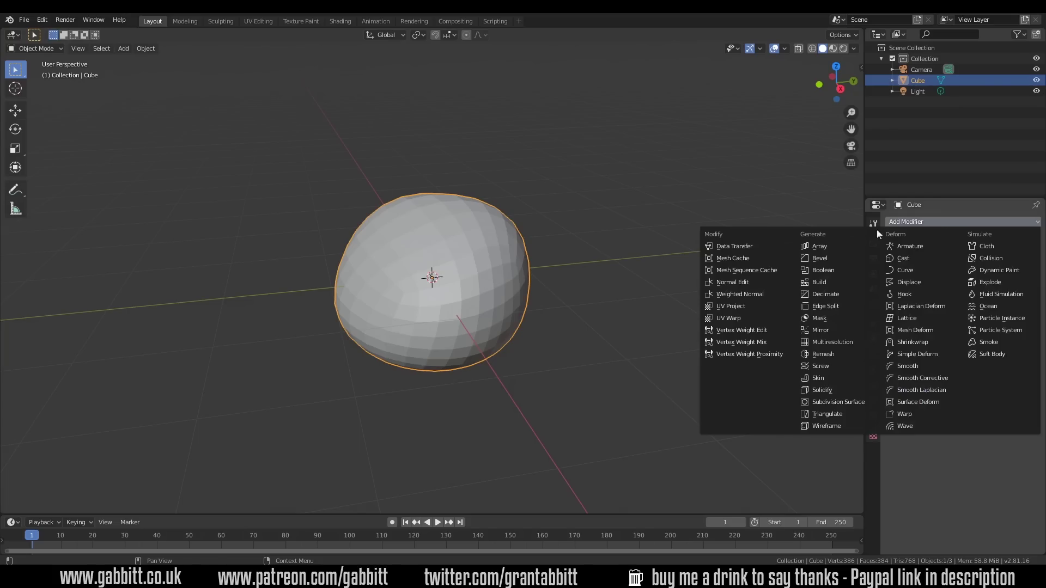
{"action": "left_click", "coordinate": [838, 346]}
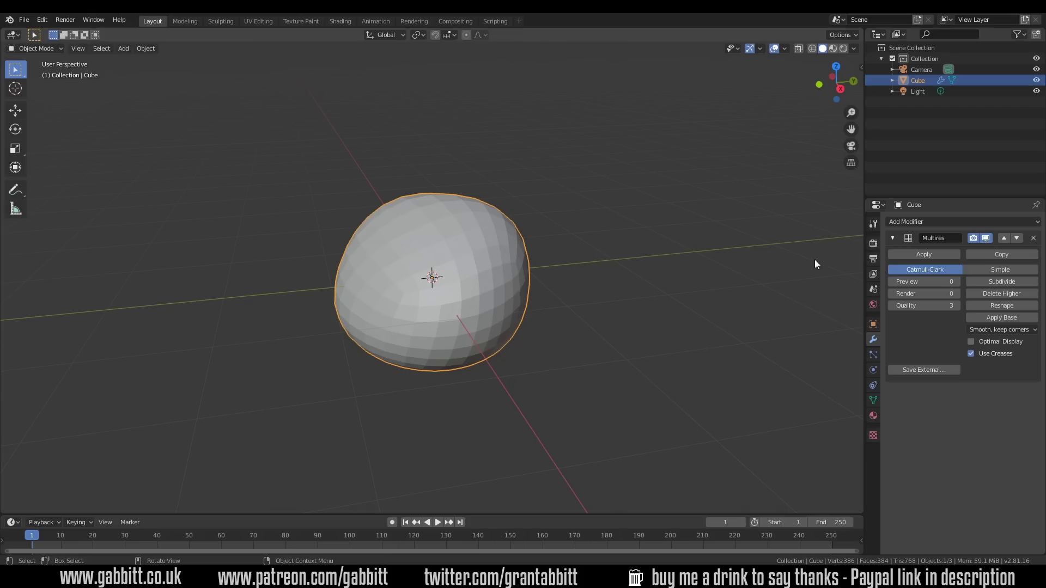
{"action": "left_click", "coordinate": [989, 286]}
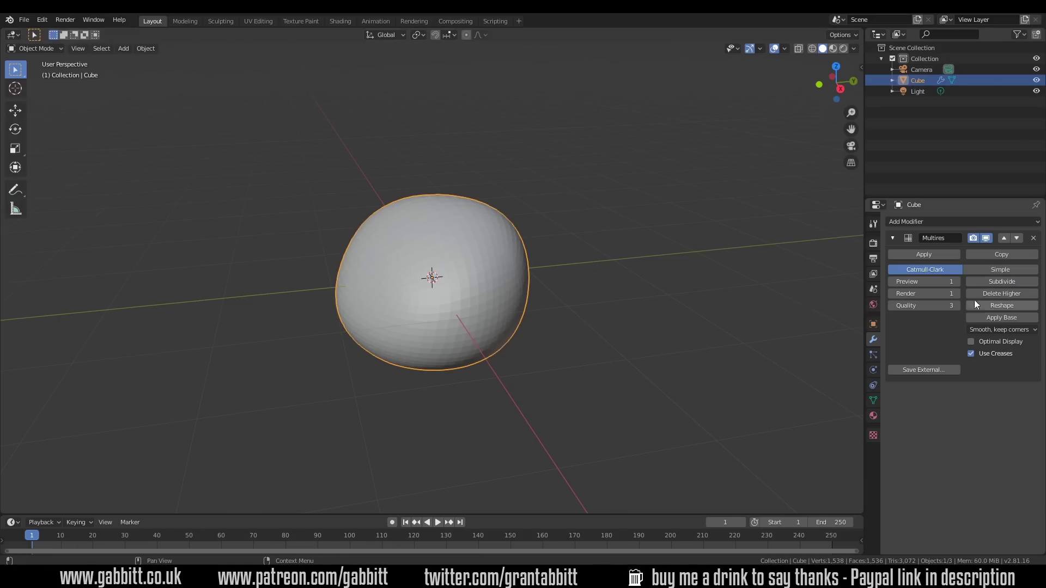
{"action": "left_click", "coordinate": [989, 283]}
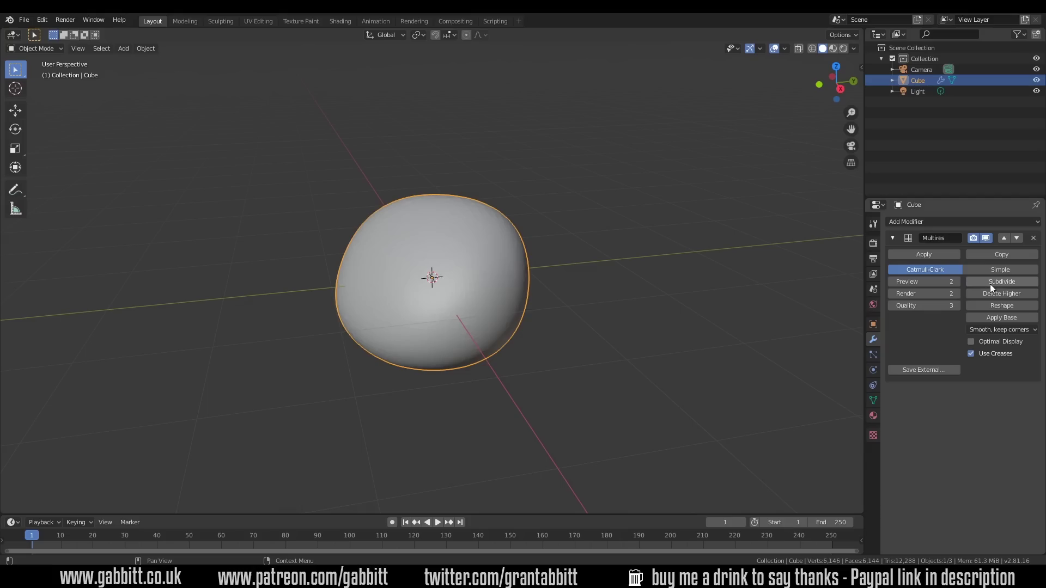
{"action": "left_click", "coordinate": [992, 283]}
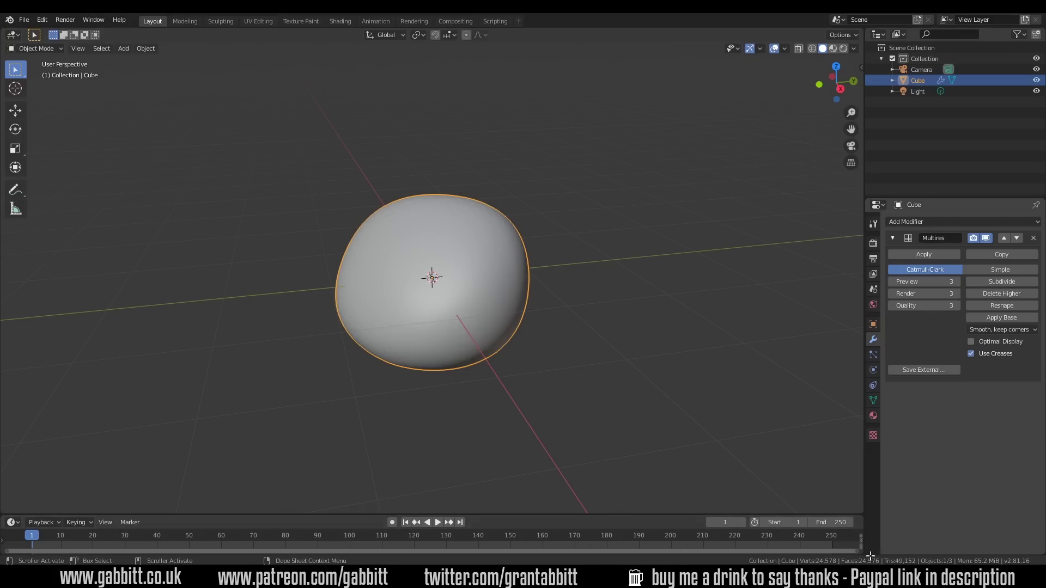
{"action": "key", "text": "Tab"}
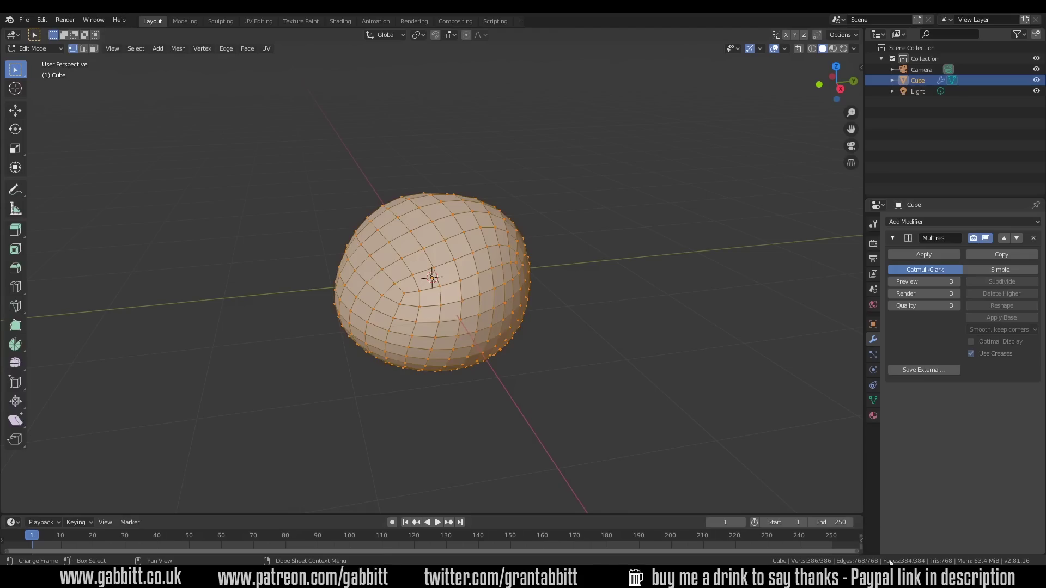
{"action": "key", "text": "Tab"}
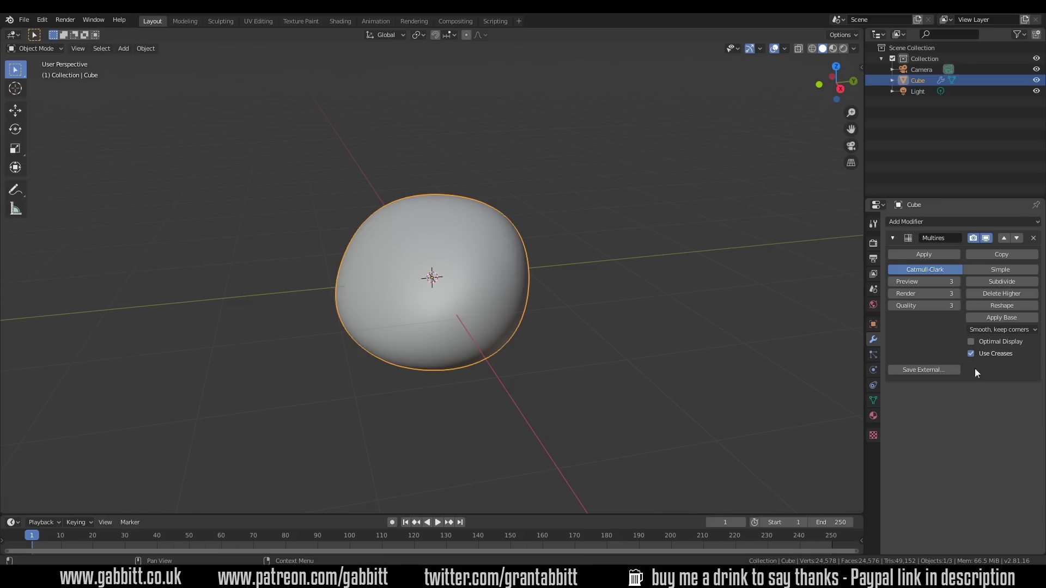
{"action": "left_click", "coordinate": [1001, 282]}
{"action": "left_click", "coordinate": [1000, 282]}
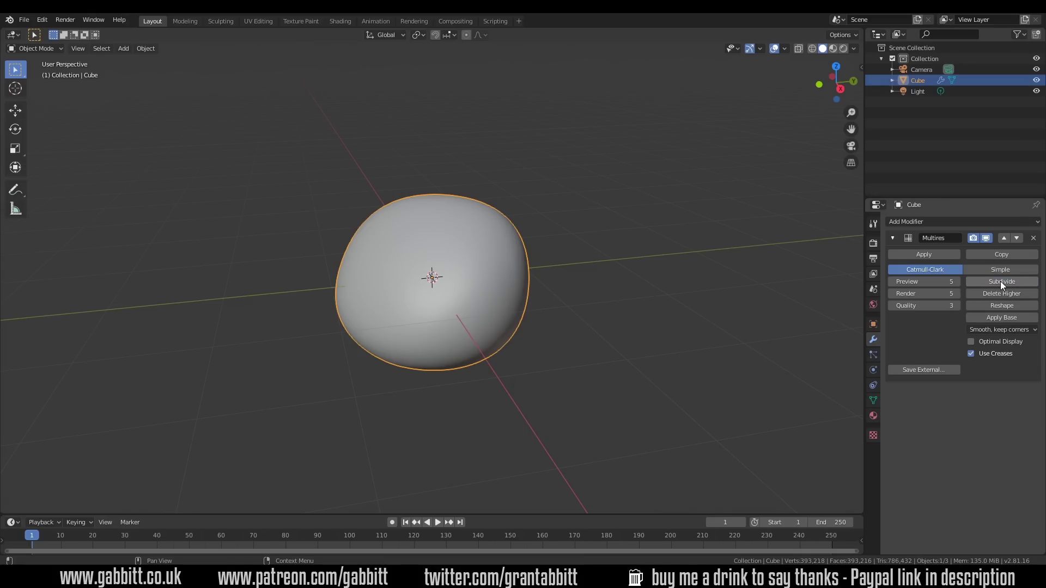
{"action": "left_click", "coordinate": [1001, 282]}
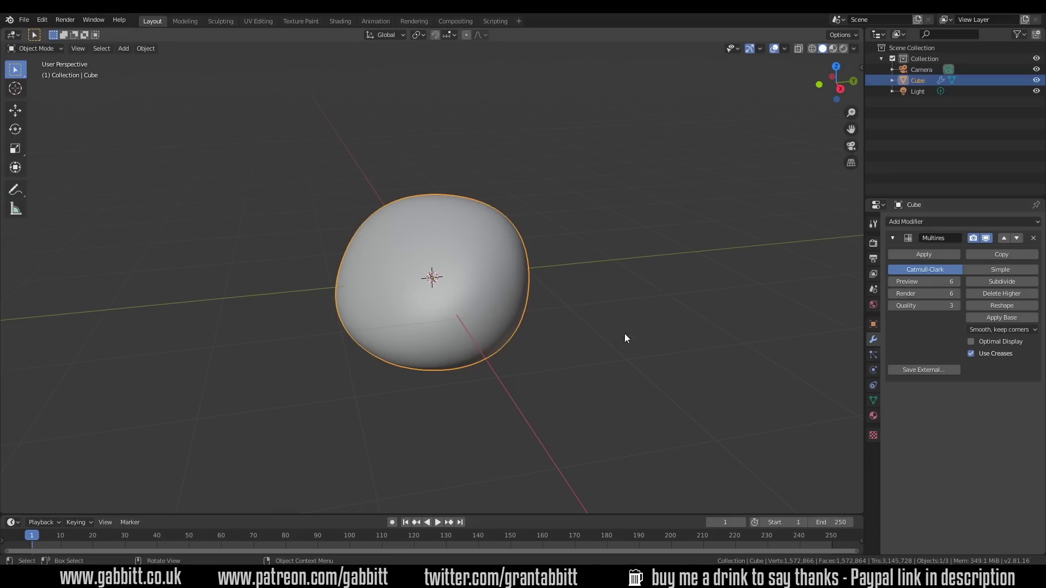
Step the Multires viewport preview down to level 0, then back up to 6.
{"action": "left_click", "coordinate": [891, 282]}
{"action": "left_click", "coordinate": [892, 282]}
{"action": "left_click", "coordinate": [891, 282]}
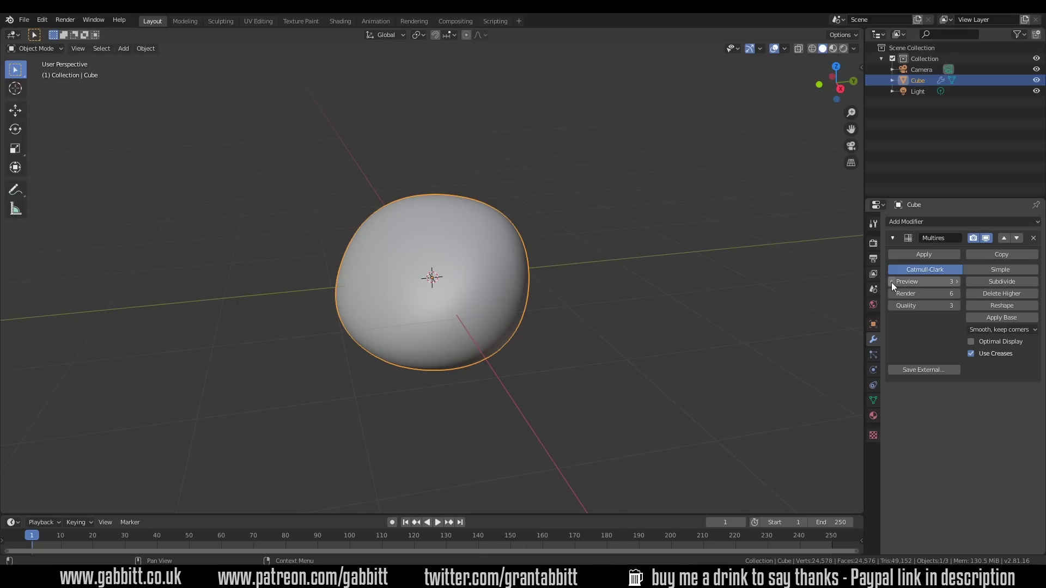
{"action": "left_click", "coordinate": [892, 282]}
{"action": "left_click", "coordinate": [891, 282]}
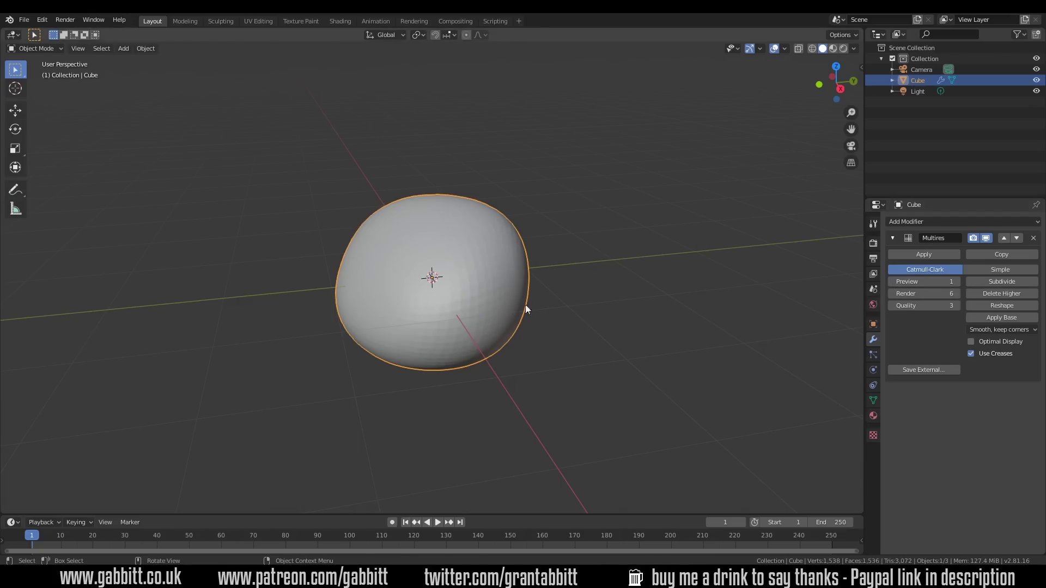
{"action": "left_click", "coordinate": [892, 282]}
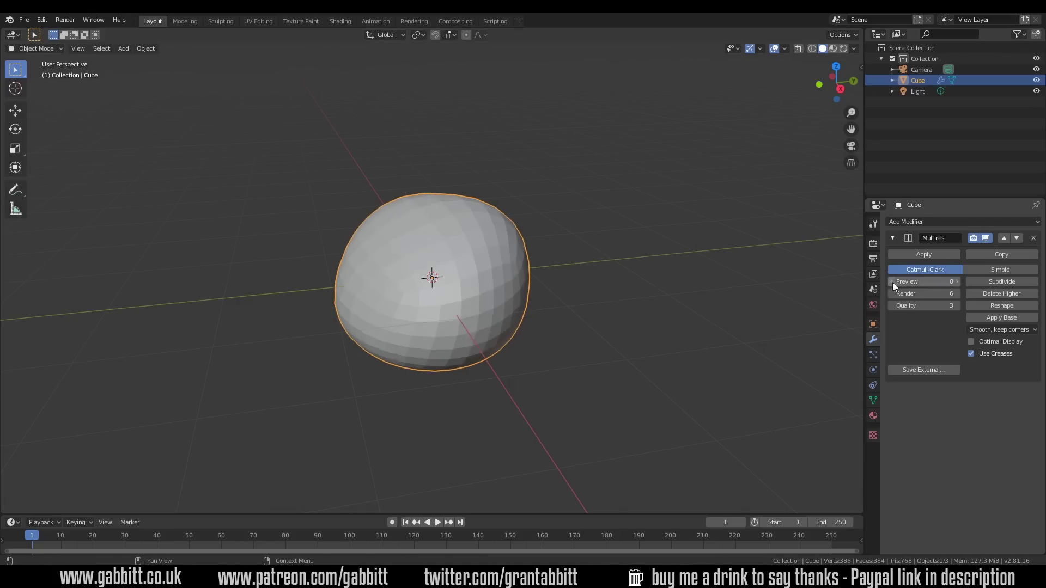
{"action": "left_click", "coordinate": [958, 281]}
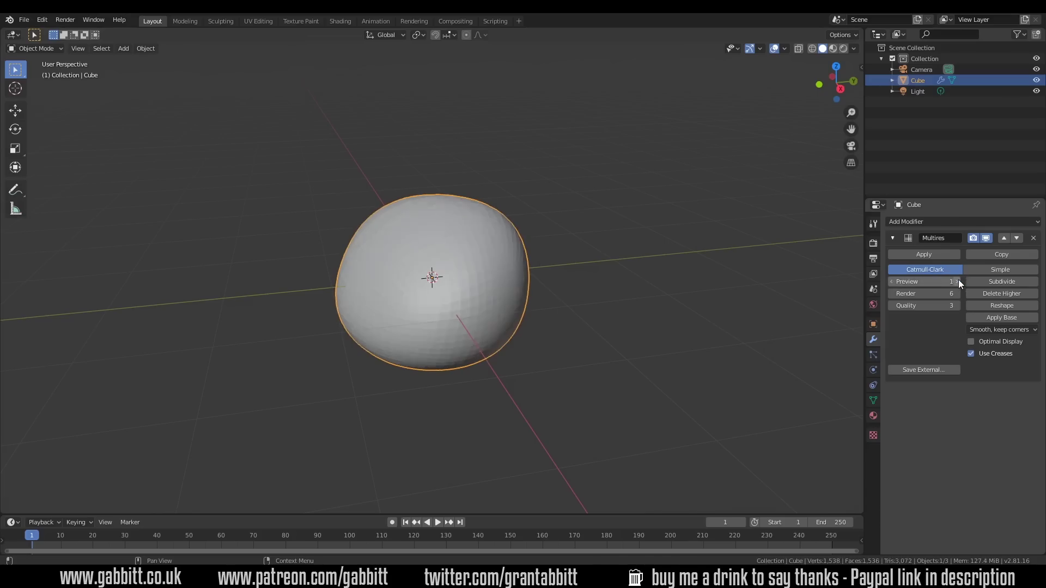
{"action": "left_click", "coordinate": [957, 281]}
{"action": "left_click", "coordinate": [957, 281]}
{"action": "left_click", "coordinate": [958, 281]}
{"action": "left_click", "coordinate": [957, 281]}
{"action": "left_click", "coordinate": [957, 281]}
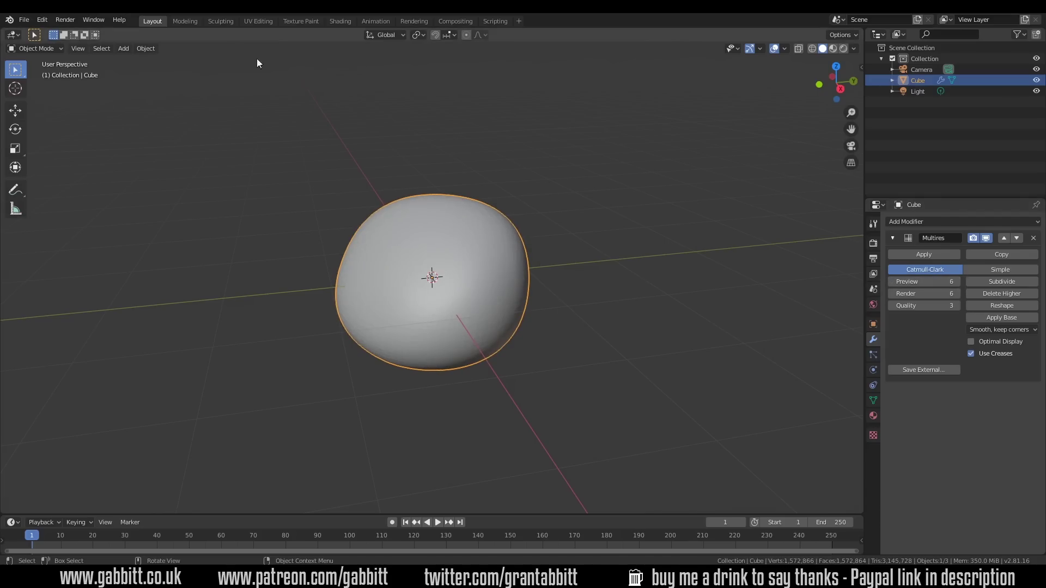
Pick the Draw brush in Sculpting, widen the properties column and collapse Symmetry.
{"action": "left_click", "coordinate": [218, 21]}
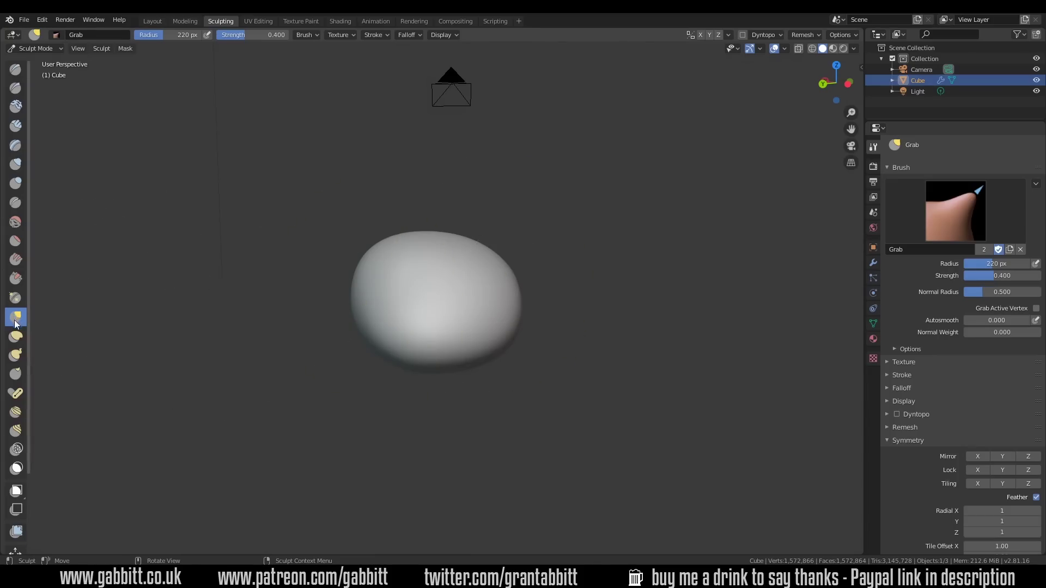
{"action": "left_click", "coordinate": [15, 69]}
{"action": "scroll", "coordinate": [501, 321], "scroll_direction": "up", "scroll_amount": 3}
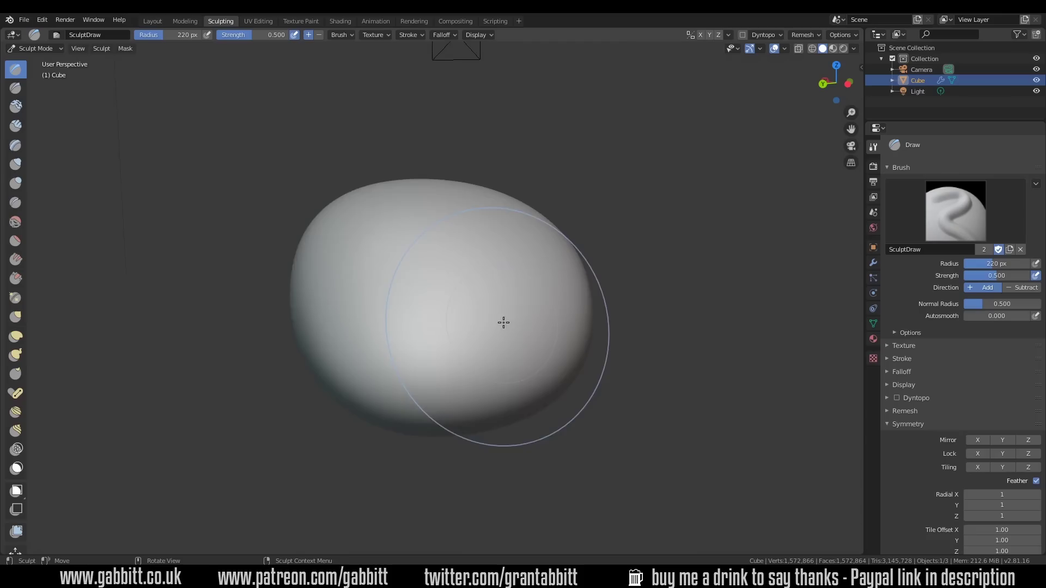
{"action": "left_click_drag", "start_coordinate": [863, 258], "coordinate": [764, 264]}
{"action": "left_click", "coordinate": [786, 425]}
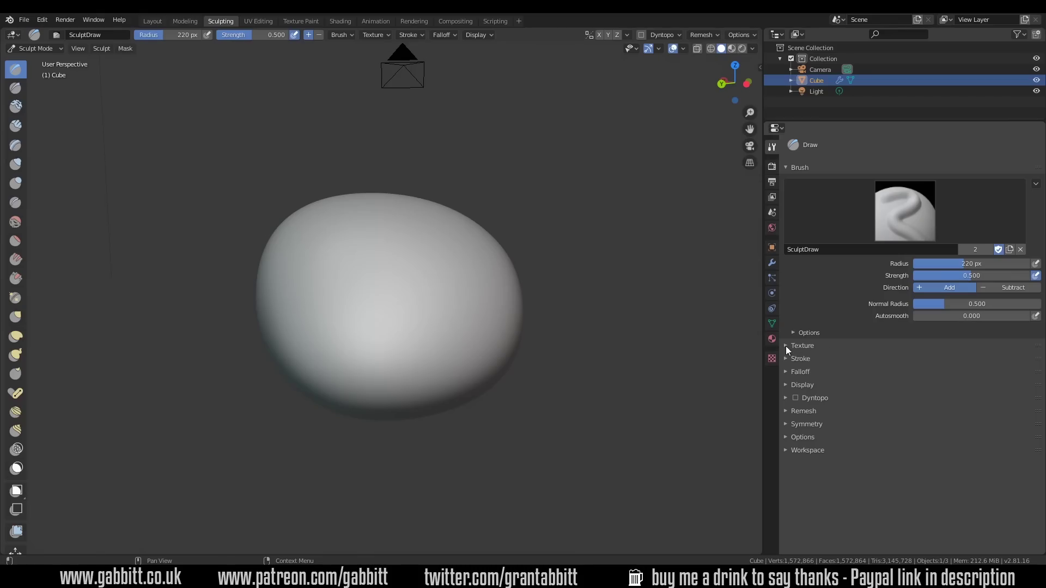
Sculpt two trial strokes on the blob and expand the brush's Texture panel.
{"action": "mouse_move", "coordinate": [404, 260]}
{"action": "left_mouse_down"}
{"action": "mouse_move", "coordinate": [467, 276]}
{"action": "mouse_move", "coordinate": [430, 256]}
{"action": "mouse_move", "coordinate": [352, 304]}
{"action": "mouse_move", "coordinate": [484, 284]}
{"action": "mouse_move", "coordinate": [484, 273]}
{"action": "mouse_move", "coordinate": [393, 311]}
{"action": "mouse_move", "coordinate": [450, 278]}
{"action": "mouse_move", "coordinate": [497, 292]}
{"action": "left_mouse_up"}
{"action": "mouse_move", "coordinate": [497, 292]}
{"action": "middle_mouse_down"}
{"action": "mouse_move", "coordinate": [595, 330]}
{"action": "mouse_move", "coordinate": [597, 374]}
{"action": "mouse_move", "coordinate": [446, 339]}
{"action": "middle_mouse_up"}
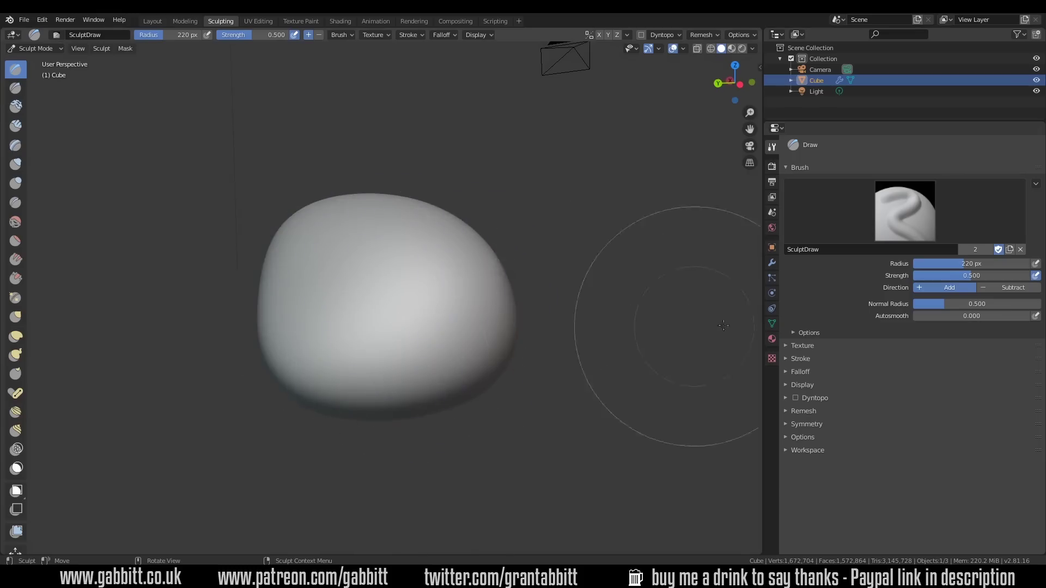
{"action": "left_click", "coordinate": [785, 345]}
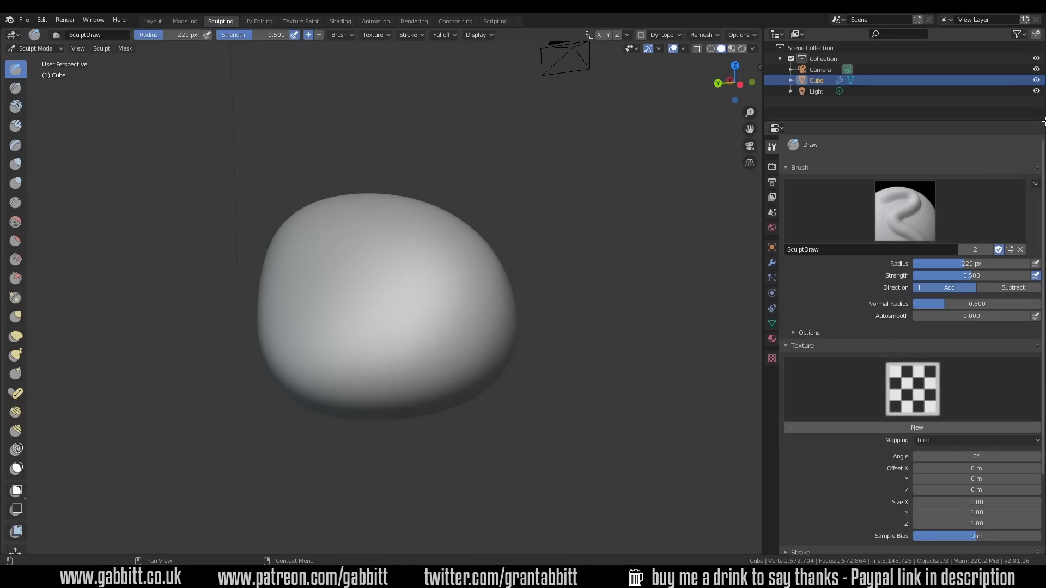
Split Properties into two, show Texture Properties in the right one, and create a new brush texture.
{"action": "left_click_drag", "start_coordinate": [1043, 120], "coordinate": [918, 133]}
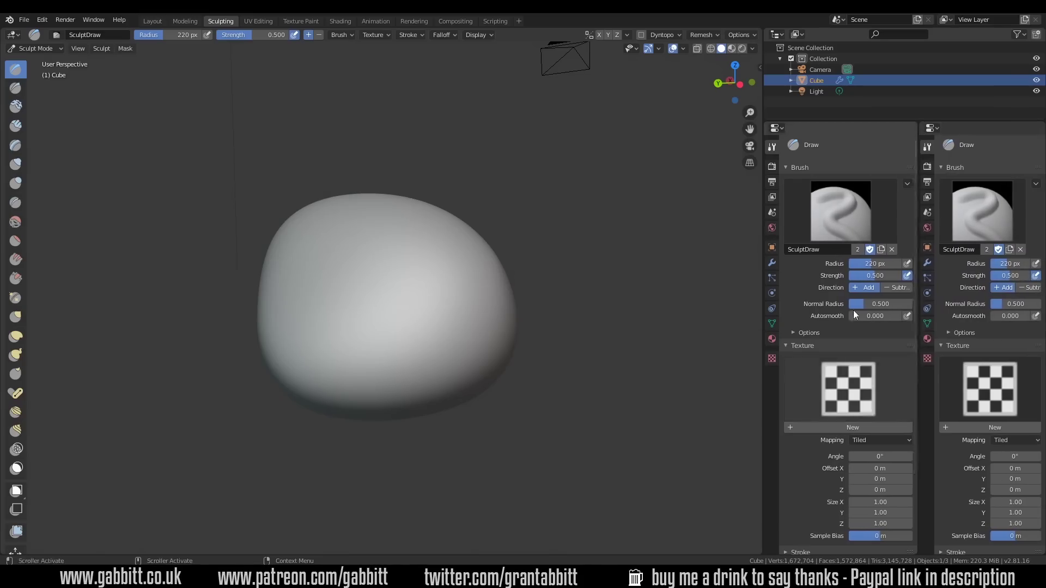
{"action": "left_click", "coordinate": [927, 359]}
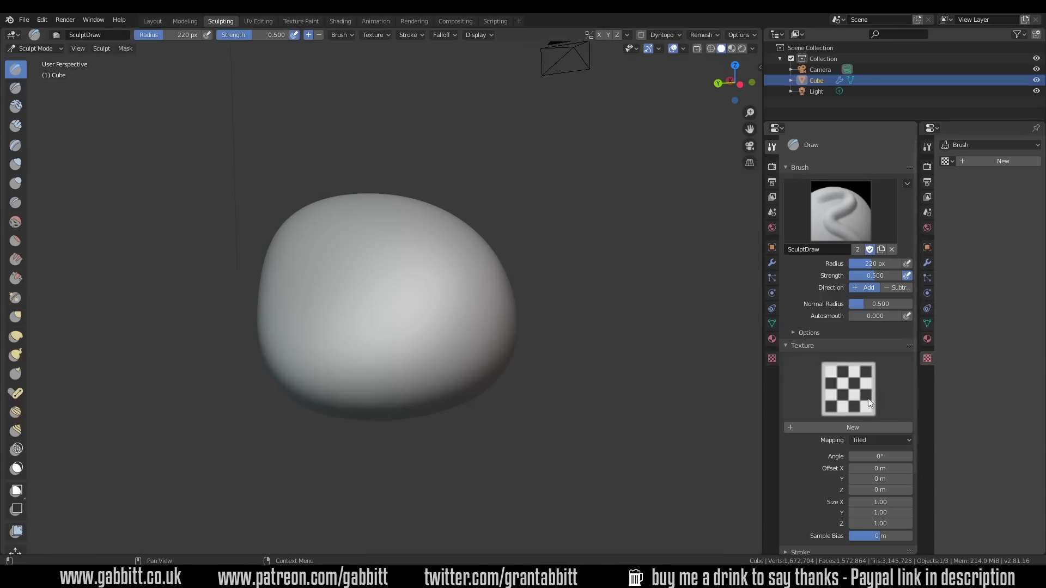
{"action": "left_click", "coordinate": [854, 427]}
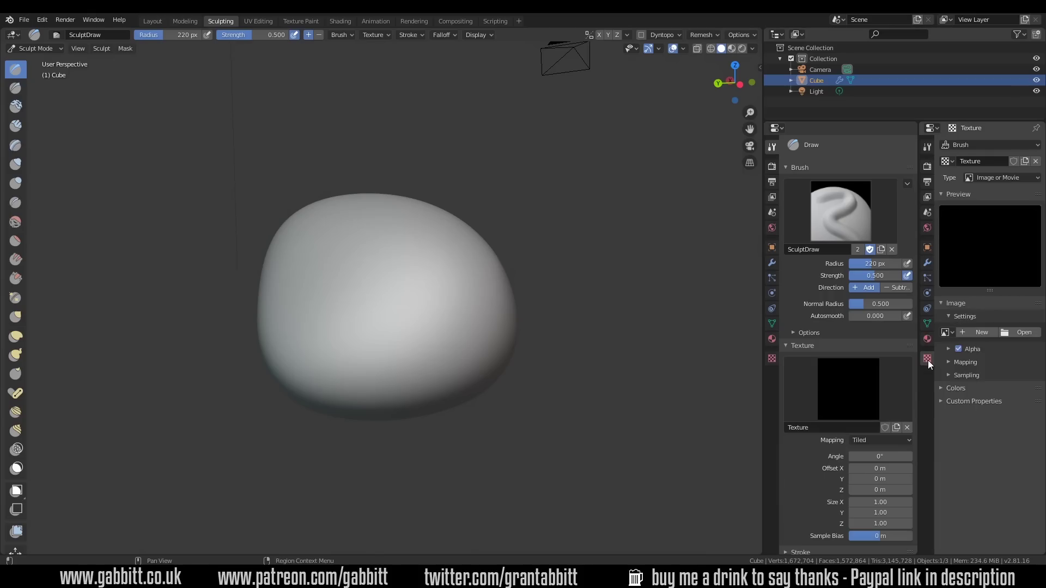
{"action": "left_click", "coordinate": [772, 358]}
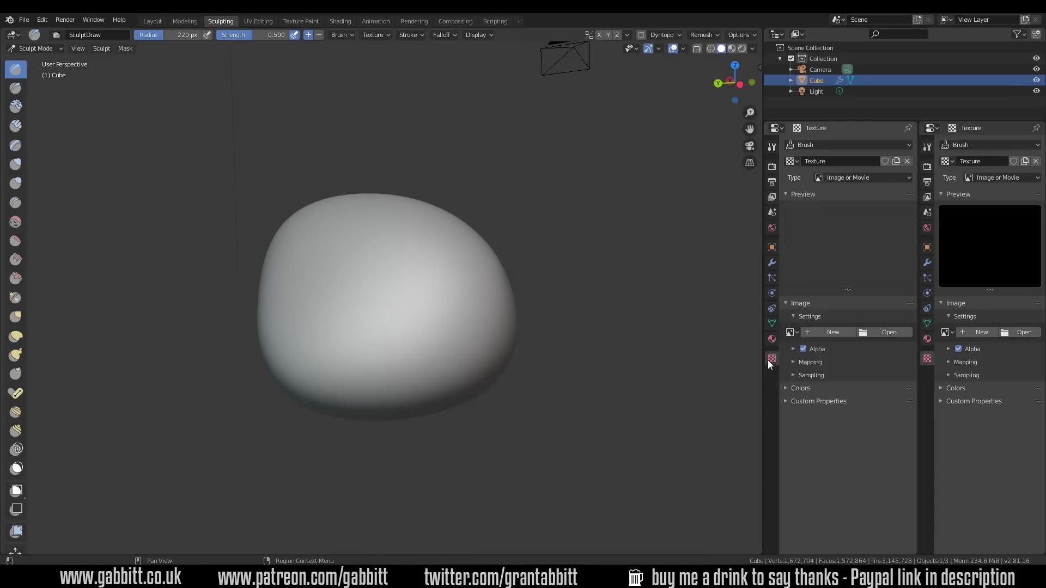
{"action": "left_click", "coordinate": [770, 147]}
{"action": "left_click", "coordinate": [772, 358]}
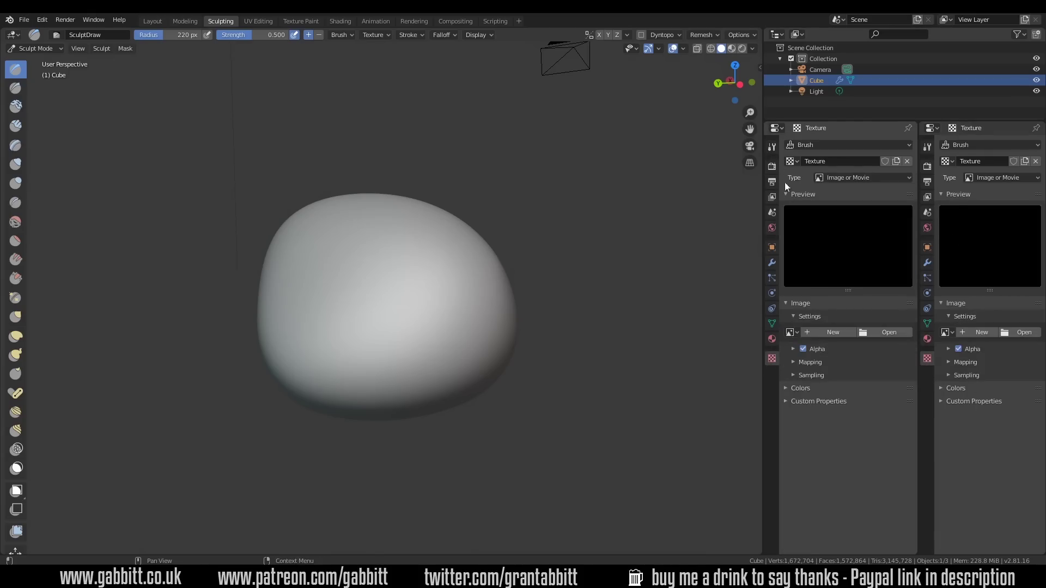
{"action": "left_click", "coordinate": [772, 148]}
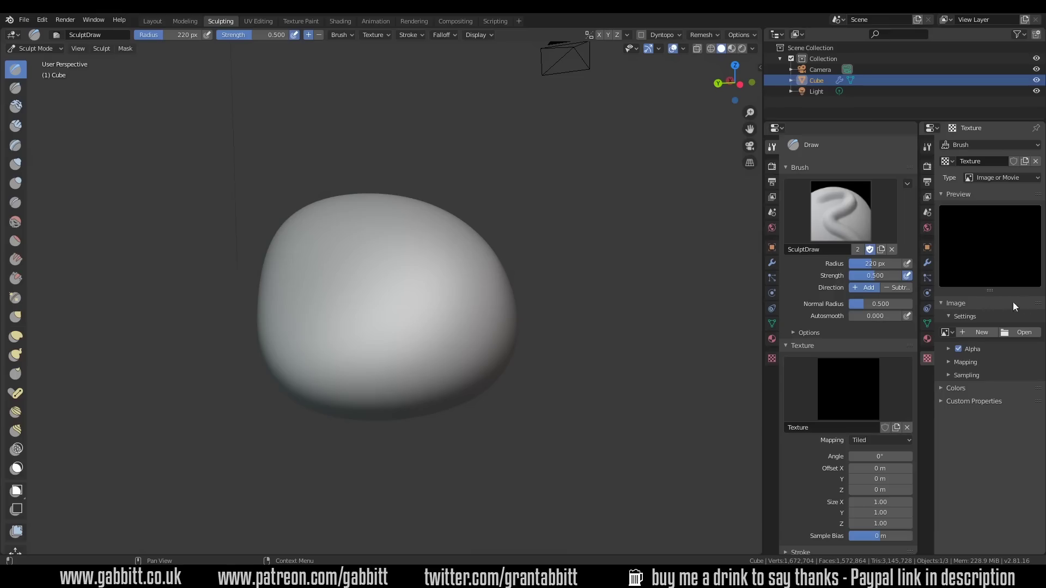
Load the 512 x 512 TexturesCom rock-chip brush .tif image into the brush texture.
{"action": "left_click", "coordinate": [1023, 332]}
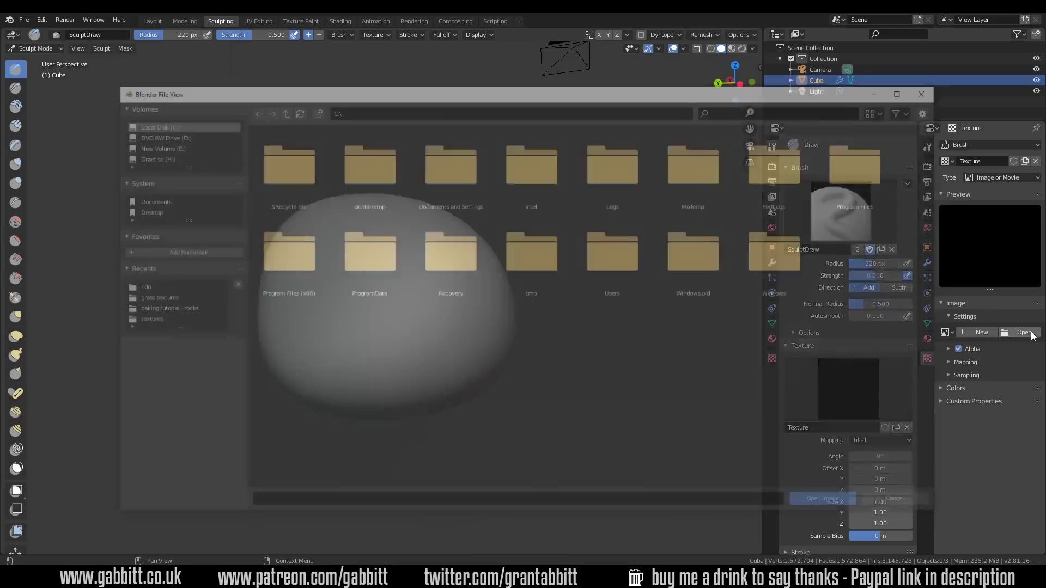
{"action": "scroll", "coordinate": [942, 249], "scroll_direction": "down", "scroll_amount": 3}
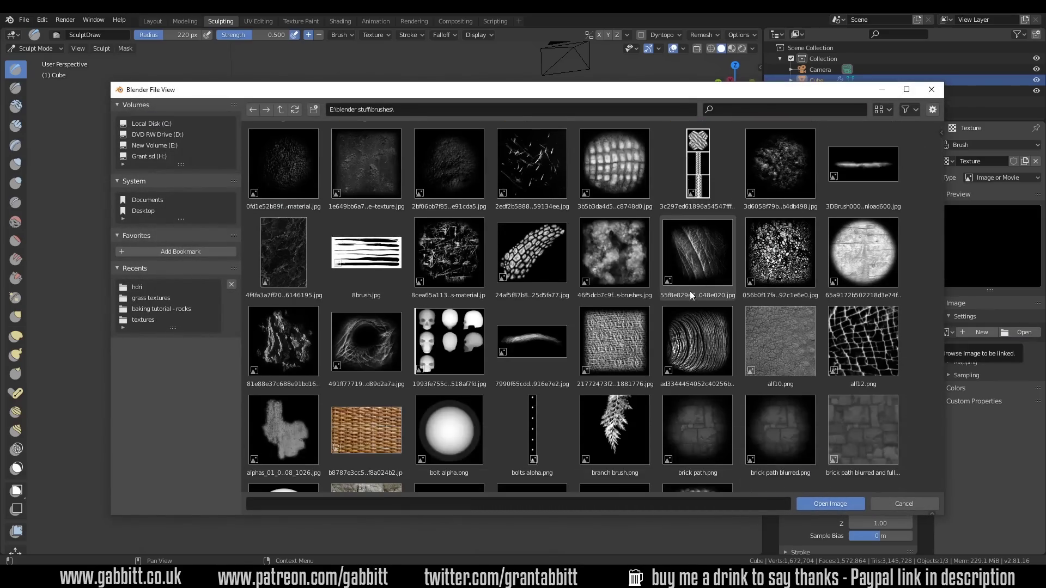
{"action": "scroll", "coordinate": [629, 331], "scroll_direction": "down", "scroll_amount": 6}
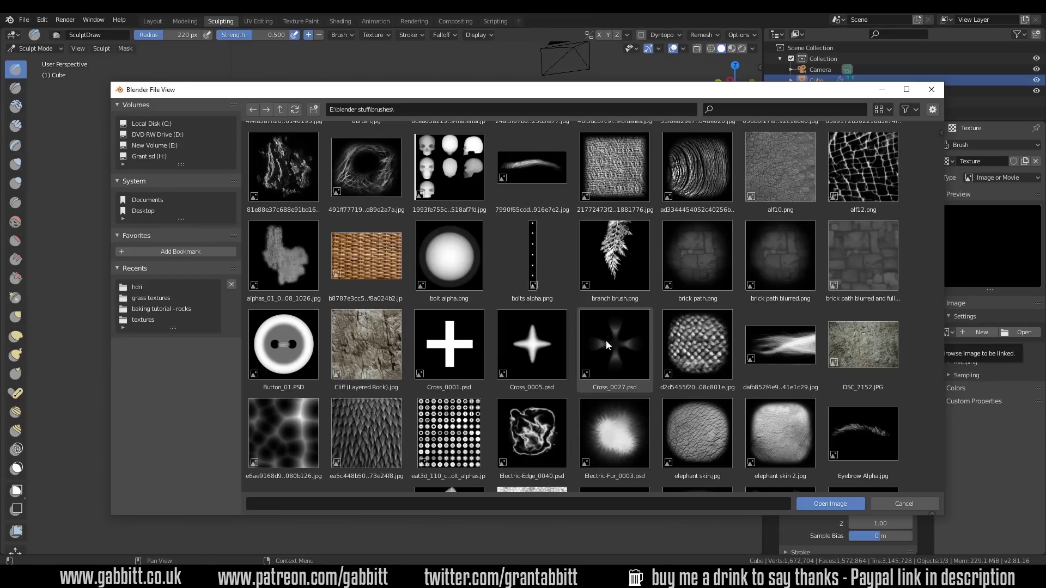
{"action": "scroll", "coordinate": [605, 341], "scroll_direction": "down", "scroll_amount": 15}
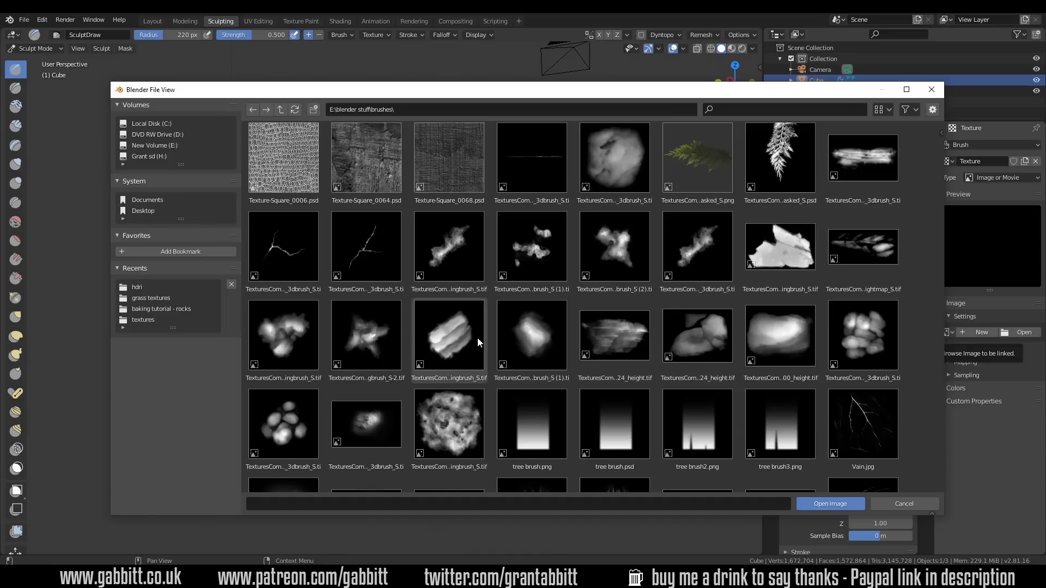
{"action": "left_click", "coordinate": [442, 352]}
{"action": "double_click", "coordinate": [452, 356]}
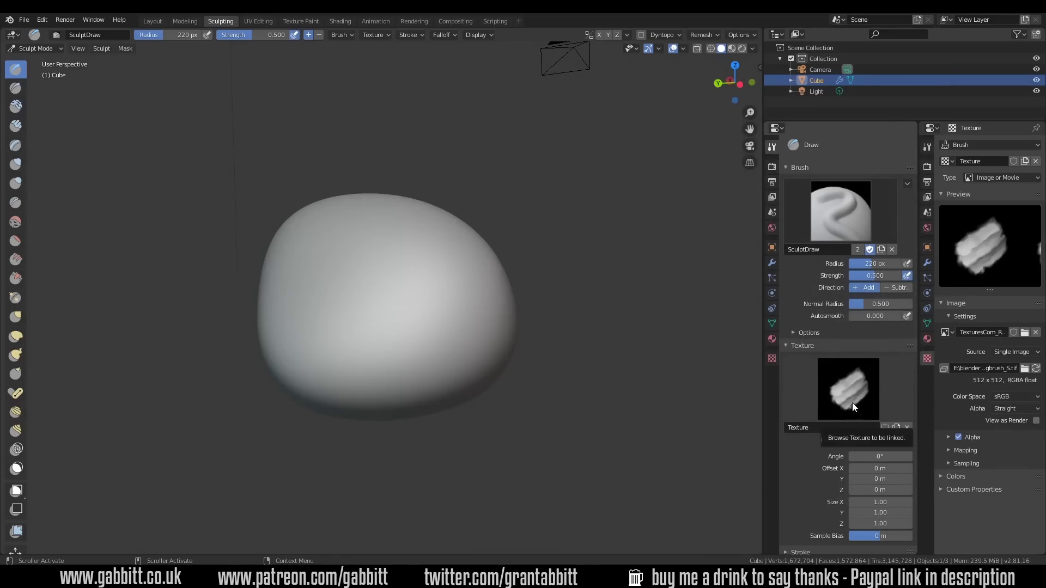
Test textured strokes, undo them, and lower the Draw brush Strength to 0.197.
{"action": "mouse_move", "coordinate": [430, 330]}
{"action": "left_mouse_down"}
{"action": "mouse_move", "coordinate": [411, 299]}
{"action": "mouse_move", "coordinate": [463, 333]}
{"action": "mouse_move", "coordinate": [315, 292]}
{"action": "mouse_move", "coordinate": [374, 292]}
{"action": "mouse_move", "coordinate": [406, 262]}
{"action": "mouse_move", "coordinate": [375, 317]}
{"action": "left_mouse_up"}
{"action": "middle_click_drag", "start_coordinate": [376, 318], "coordinate": [443, 372]}
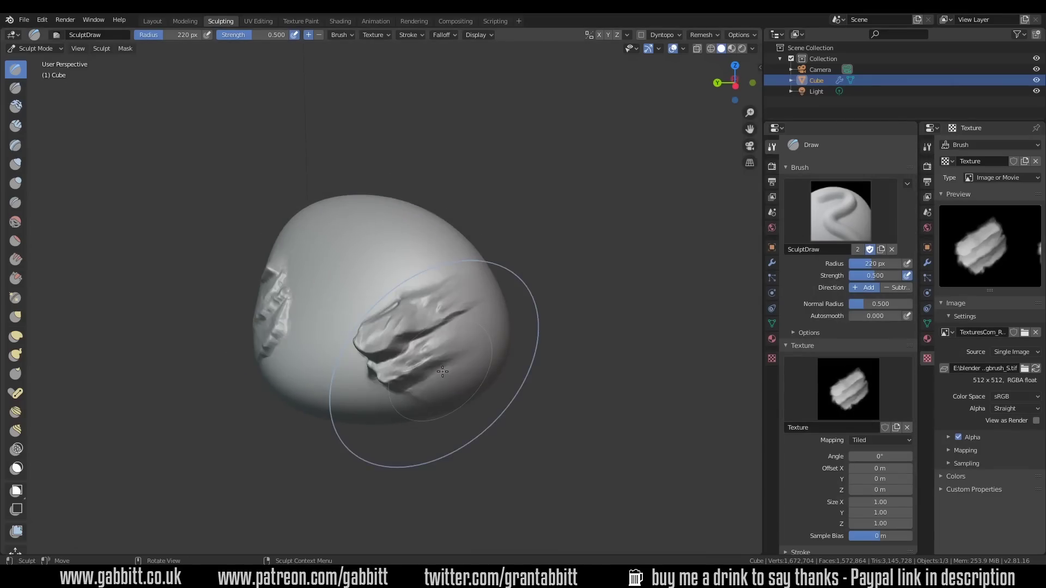
{"action": "key", "text": "ctrl+z"}
Stamp subtle chipped, streaky ridges across the rock's left side and upper right.
{"action": "key", "text": "ctrl+z"}
{"action": "key", "text": "ctrl+z"}
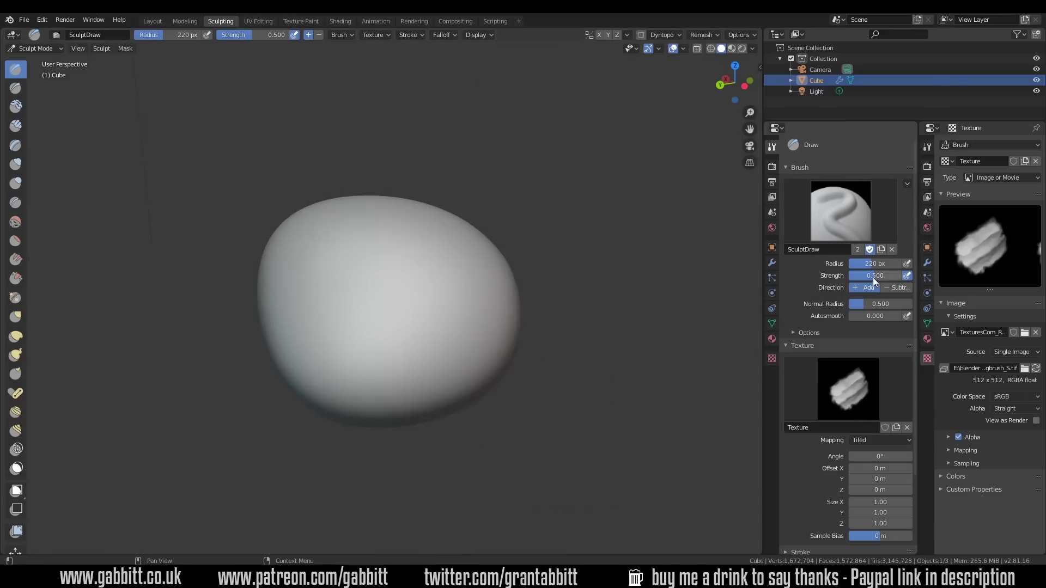
{"action": "left_click_drag", "start_coordinate": [872, 276], "coordinate": [862, 276]}
{"action": "mouse_move", "coordinate": [385, 301]}
{"action": "left_mouse_down"}
{"action": "mouse_move", "coordinate": [402, 280]}
{"action": "mouse_move", "coordinate": [399, 364]}
{"action": "mouse_move", "coordinate": [371, 353]}
{"action": "mouse_move", "coordinate": [351, 375]}
{"action": "left_mouse_up"}
{"action": "scroll", "coordinate": [457, 296], "scroll_direction": "up", "scroll_amount": 4}
{"action": "key", "text": "ctrl+z"}
{"action": "left_click", "coordinate": [414, 338]}
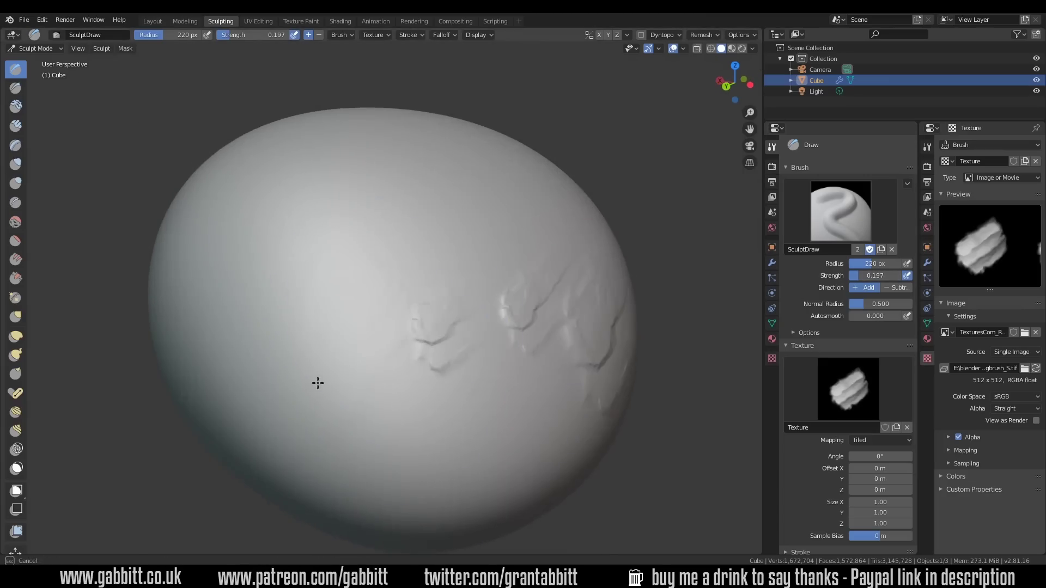
{"action": "left_click", "coordinate": [319, 378]}
{"action": "key", "text": "ctrl+z"}
{"action": "key", "text": "ctrl+z"}
{"action": "key", "text": "ctrl+z"}
{"action": "middle_click_drag", "start_coordinate": [532, 374], "coordinate": [502, 374]}
{"action": "mouse_move", "coordinate": [501, 374]}
{"action": "left_mouse_down"}
{"action": "mouse_move", "coordinate": [245, 374]}
{"action": "mouse_move", "coordinate": [418, 268]}
{"action": "mouse_move", "coordinate": [479, 380]}
{"action": "left_mouse_up"}
{"action": "mouse_move", "coordinate": [478, 380]}
{"action": "middle_mouse_down"}
{"action": "mouse_move", "coordinate": [516, 401]}
{"action": "mouse_move", "coordinate": [486, 373]}
{"action": "middle_mouse_up"}
{"action": "scroll", "coordinate": [513, 380], "scroll_direction": "down", "scroll_amount": 2}
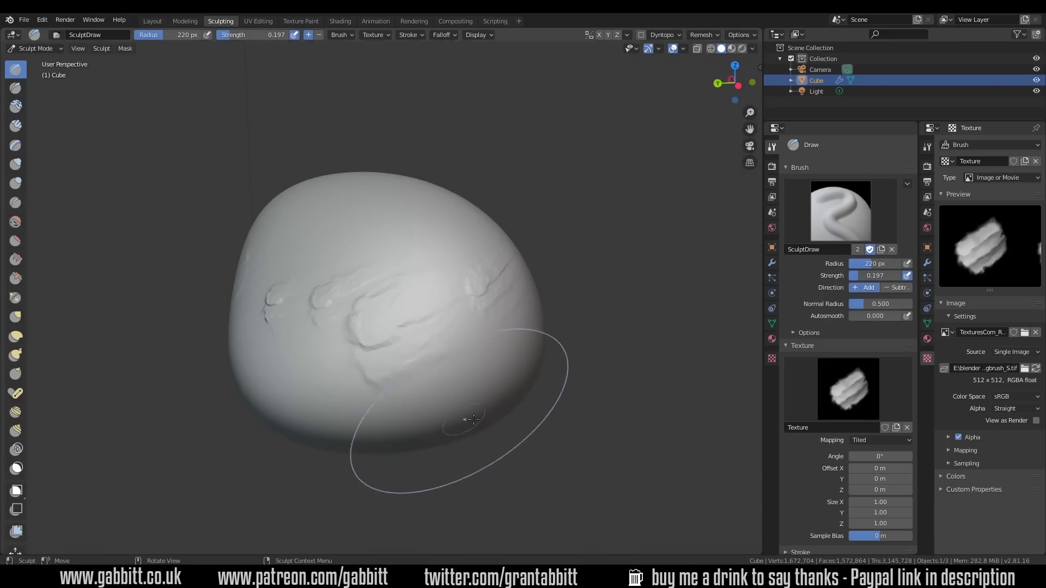
Set the brush texture mapping to Random and paint a test stroke on the rock.
{"action": "left_click", "coordinate": [866, 441]}
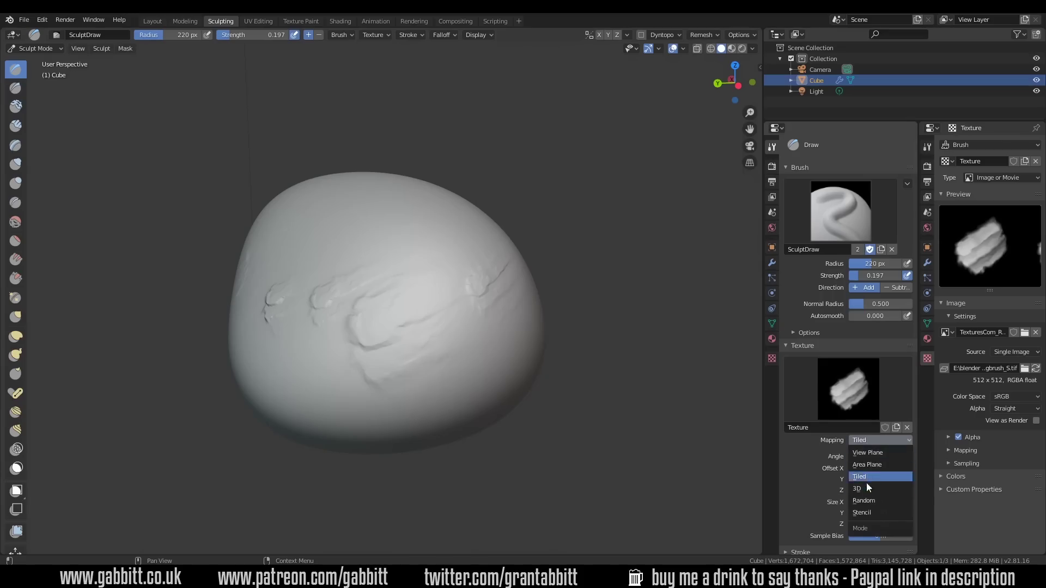
{"action": "left_click", "coordinate": [864, 500]}
{"action": "left_click_drag", "start_coordinate": [419, 321], "coordinate": [502, 329]}
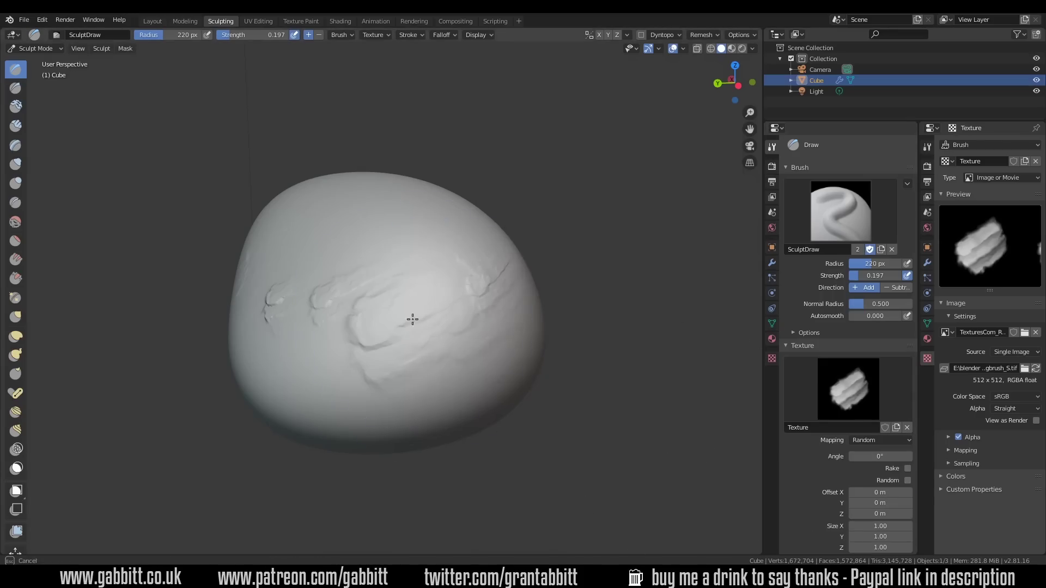
{"action": "mouse_move", "coordinate": [340, 371]}
{"action": "middle_mouse_down"}
{"action": "mouse_move", "coordinate": [383, 361]}
{"action": "mouse_move", "coordinate": [370, 298]}
{"action": "middle_mouse_up"}
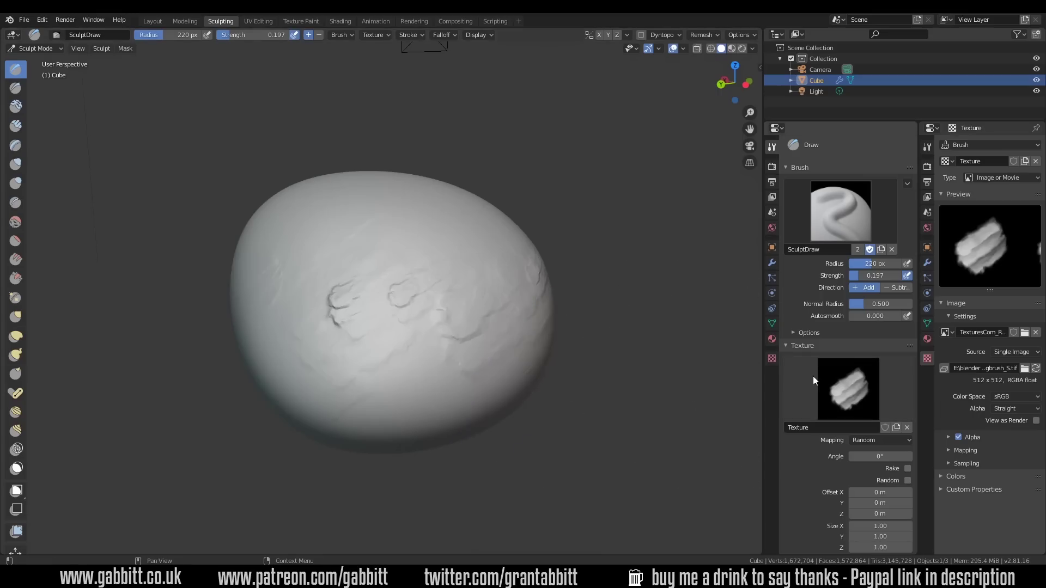
{"action": "scroll", "coordinate": [814, 381], "scroll_direction": "down", "scroll_amount": 5}
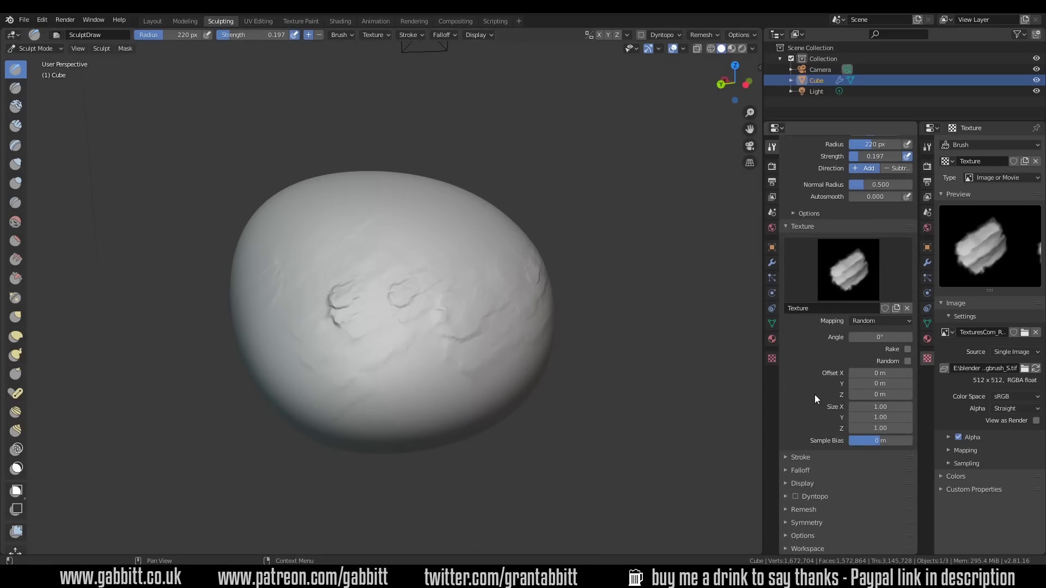
Switch the stroke method to Anchored and stamp crack-like ridges across the rock's front and edges.
{"action": "left_click", "coordinate": [802, 457]}
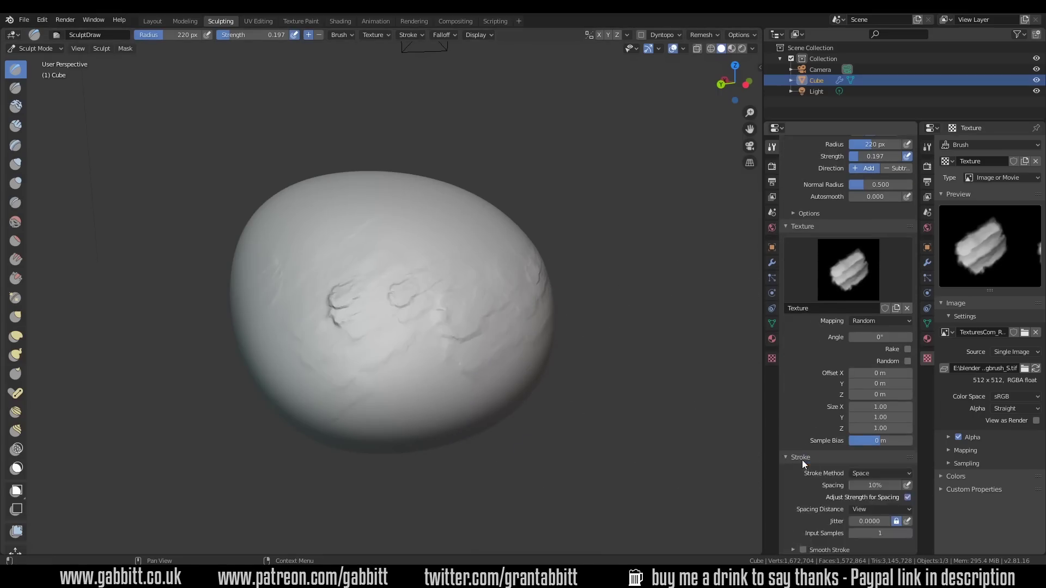
{"action": "left_click", "coordinate": [874, 472]}
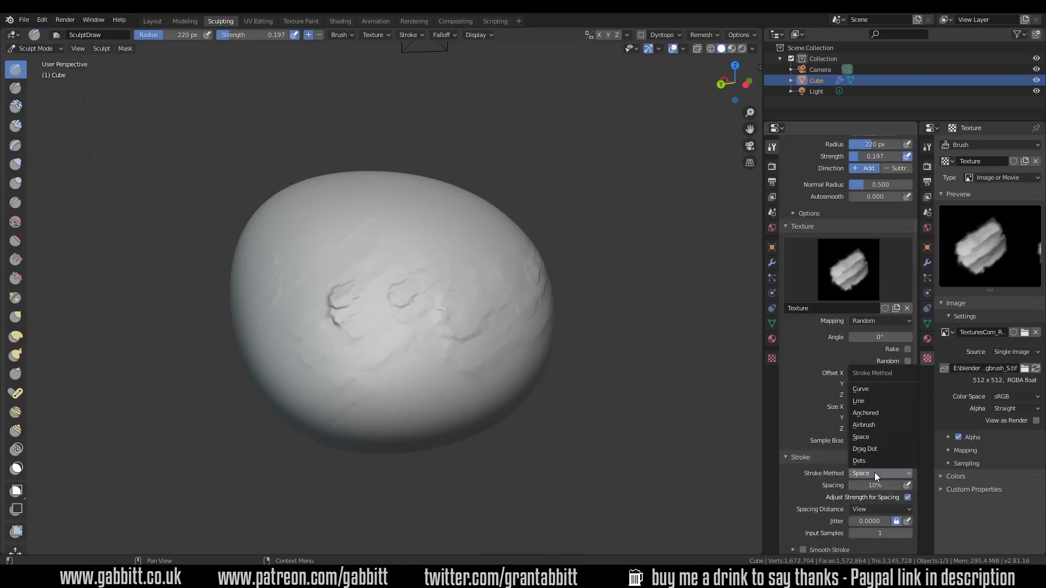
{"action": "left_click", "coordinate": [865, 413]}
{"action": "mouse_move", "coordinate": [413, 341]}
{"action": "left_mouse_down"}
{"action": "mouse_move", "coordinate": [454, 354]}
{"action": "mouse_move", "coordinate": [430, 376]}
{"action": "left_mouse_up"}
{"action": "left_click_drag", "start_coordinate": [392, 217], "coordinate": [377, 354]}
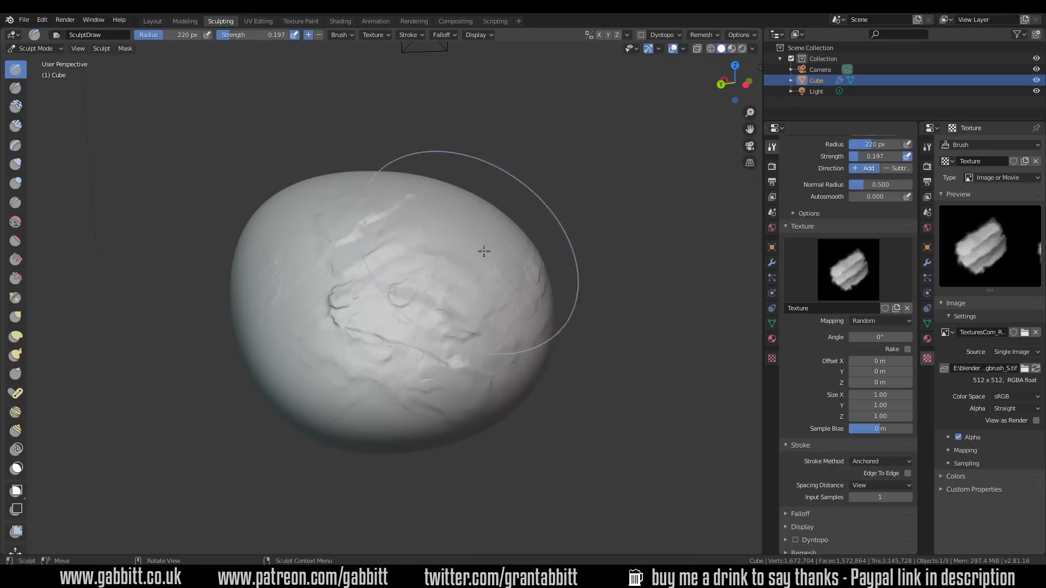
{"action": "left_click_drag", "start_coordinate": [484, 250], "coordinate": [404, 357]}
{"action": "middle_click_drag", "start_coordinate": [403, 357], "coordinate": [417, 265]}
{"action": "left_click_drag", "start_coordinate": [417, 265], "coordinate": [392, 327]}
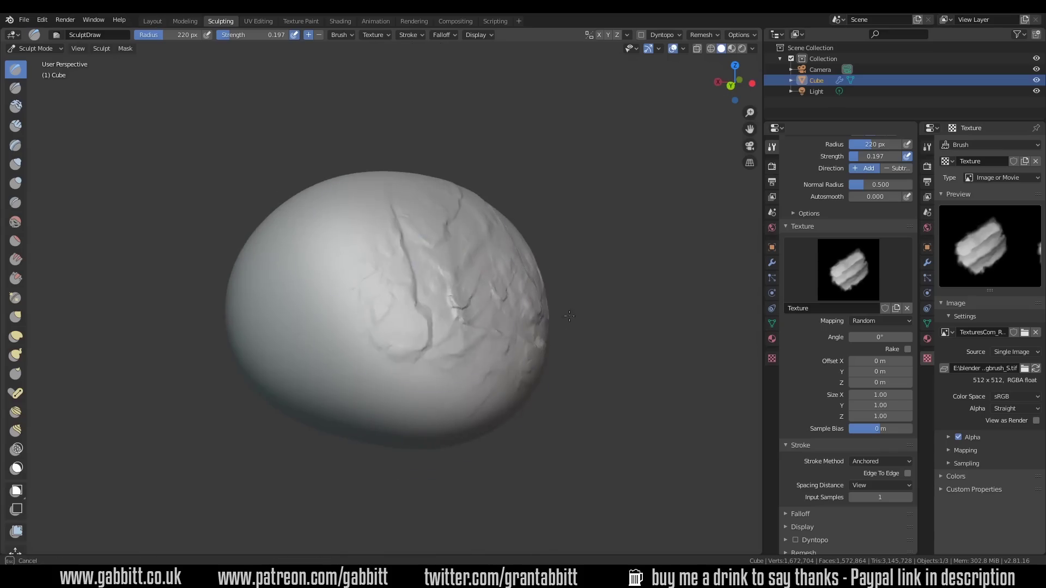
{"action": "left_click_drag", "start_coordinate": [302, 332], "coordinate": [289, 294]}
{"action": "left_click_drag", "start_coordinate": [450, 373], "coordinate": [425, 332]}
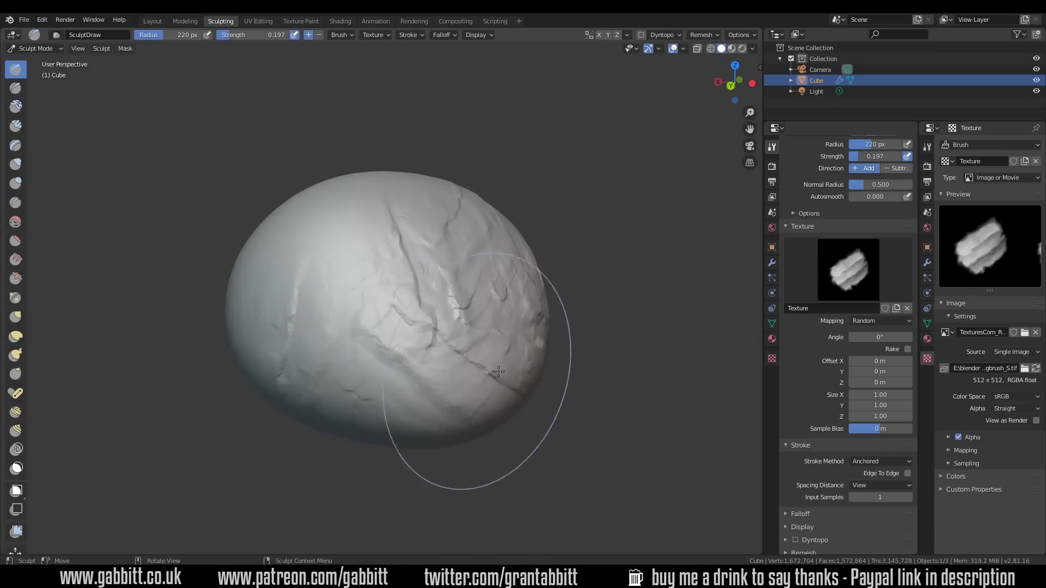
{"action": "middle_click_drag", "start_coordinate": [467, 338], "coordinate": [452, 350]}
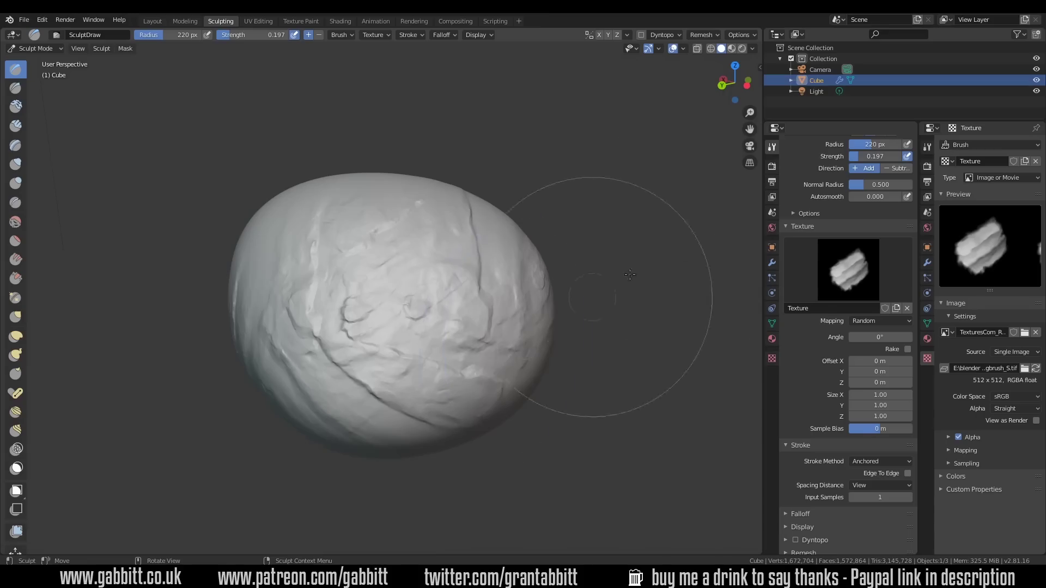
Raise brush Strength to 0.399 and stamp deeper ridges on the upper-right surface.
{"action": "left_click_drag", "start_coordinate": [875, 157], "coordinate": [882, 156]}
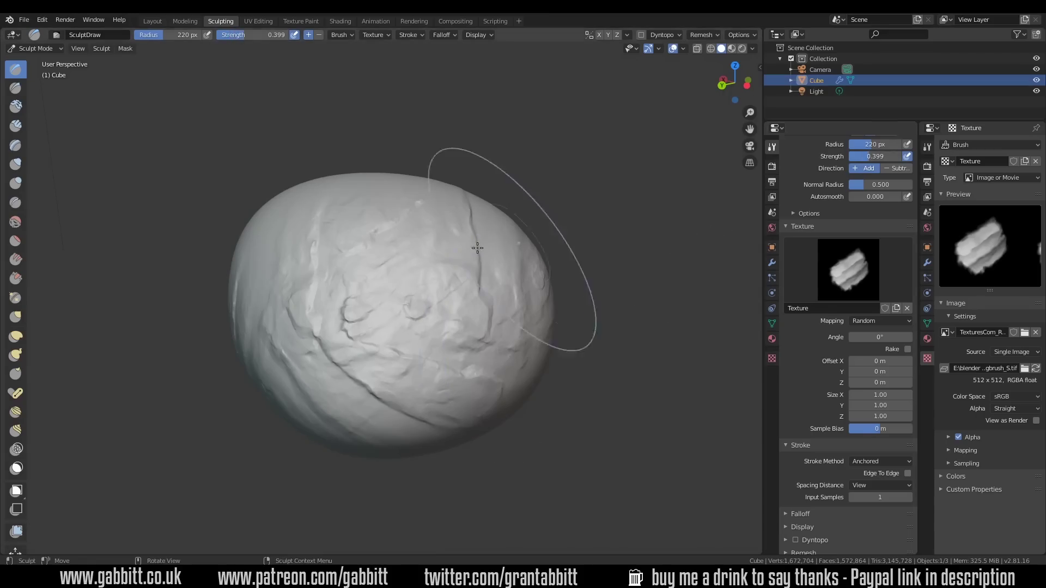
{"action": "mouse_move", "coordinate": [473, 245]}
{"action": "left_mouse_down"}
{"action": "mouse_move", "coordinate": [493, 247]}
{"action": "mouse_move", "coordinate": [390, 233]}
{"action": "left_mouse_up"}
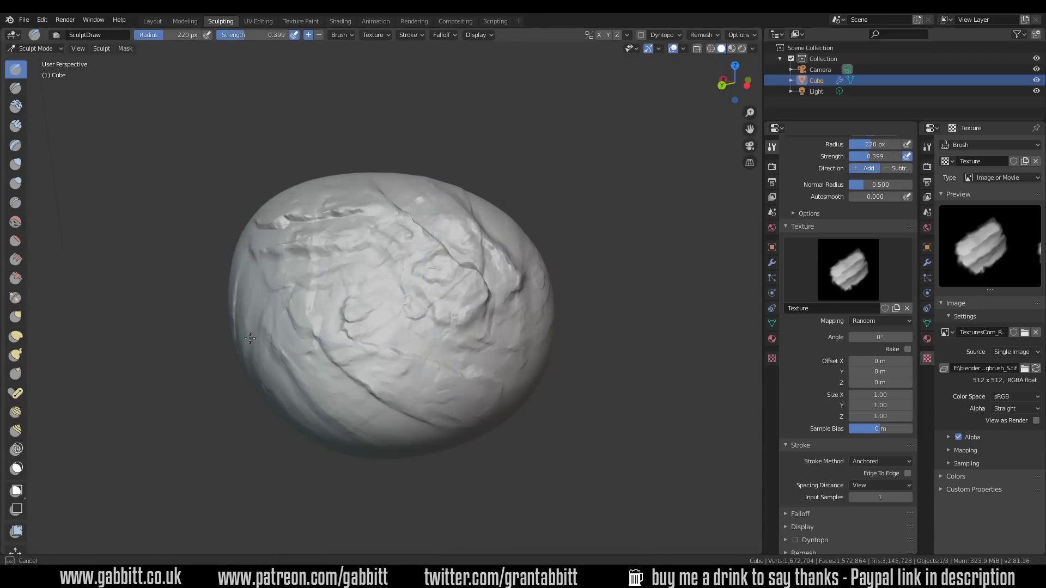
{"action": "middle_click_drag", "start_coordinate": [327, 397], "coordinate": [360, 376]}
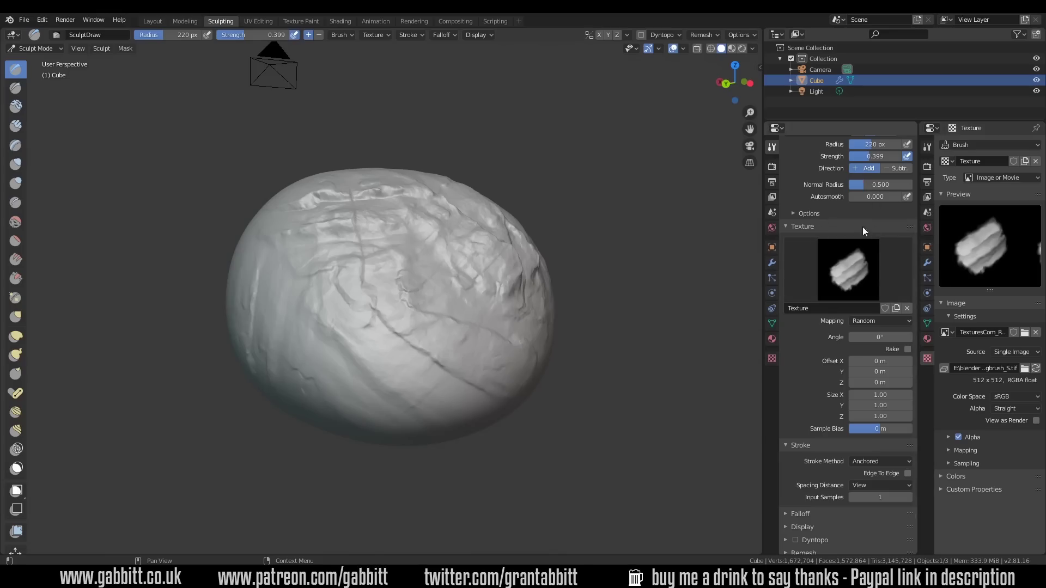
Create a new brush texture using the TexturesCom_Damage Set_sculptingbrush_S (2).tif image from the brushes folder.
{"action": "left_click", "coordinate": [897, 309]}
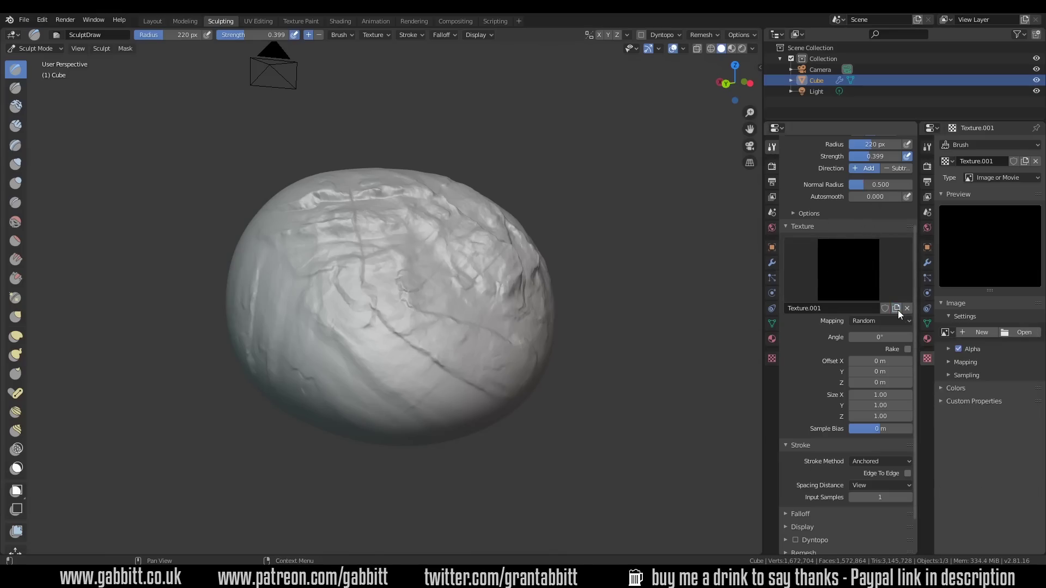
{"action": "left_click", "coordinate": [855, 269]}
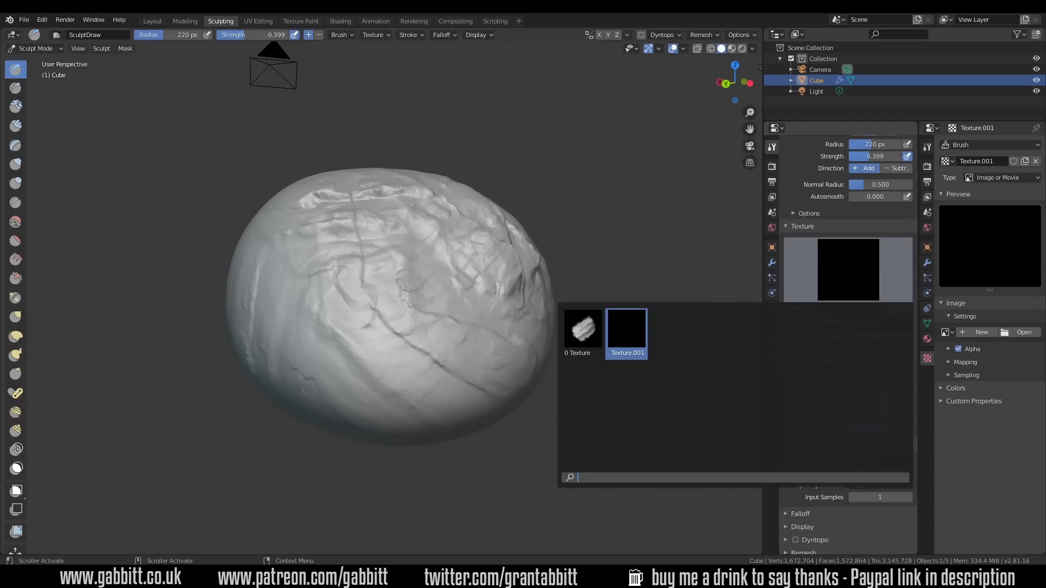
{"action": "left_click", "coordinate": [1025, 332]}
{"action": "left_click", "coordinate": [142, 287]}
{"action": "left_click", "coordinate": [615, 215]}
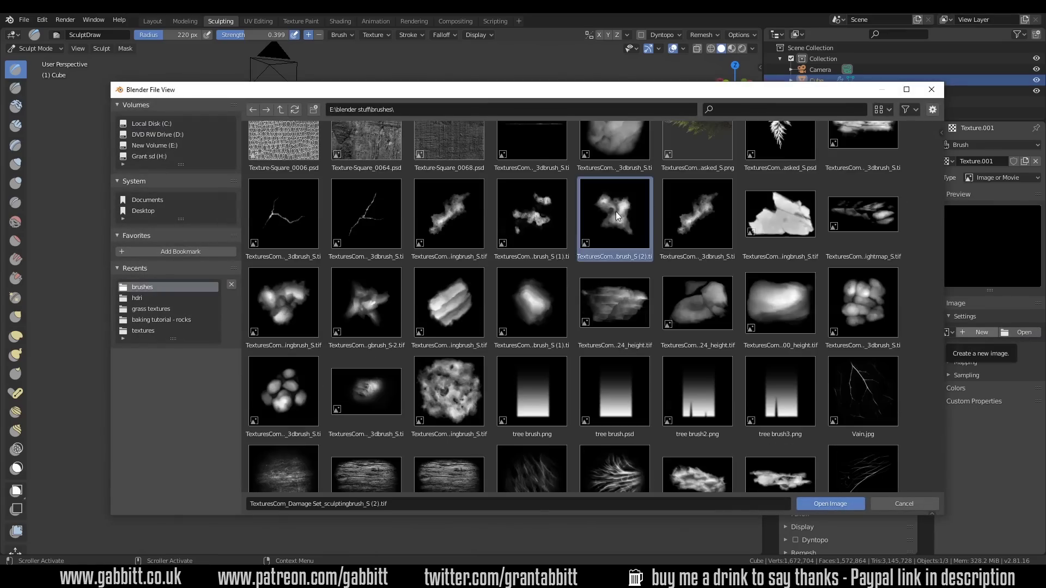
{"action": "left_click", "coordinate": [817, 507]}
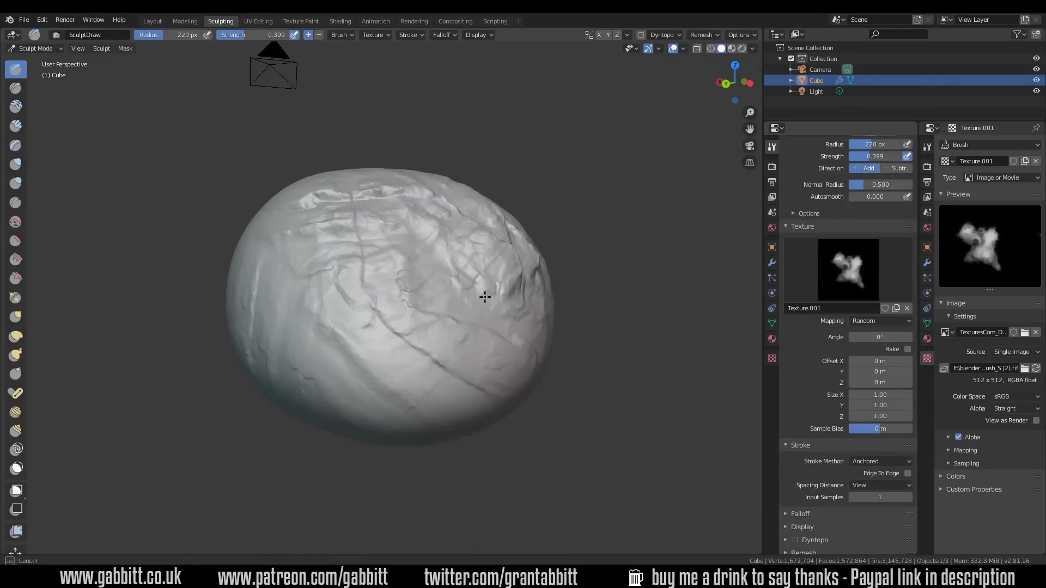
Test-stamp the new texture across the rock, then undo the heavy stamps.
{"action": "mouse_move", "coordinate": [436, 307]}
{"action": "left_mouse_down"}
{"action": "mouse_move", "coordinate": [455, 319]}
{"action": "mouse_move", "coordinate": [398, 381]}
{"action": "left_mouse_up"}
{"action": "middle_click_drag", "start_coordinate": [397, 381], "coordinate": [347, 320]}
{"action": "left_click_drag", "start_coordinate": [347, 320], "coordinate": [381, 349]}
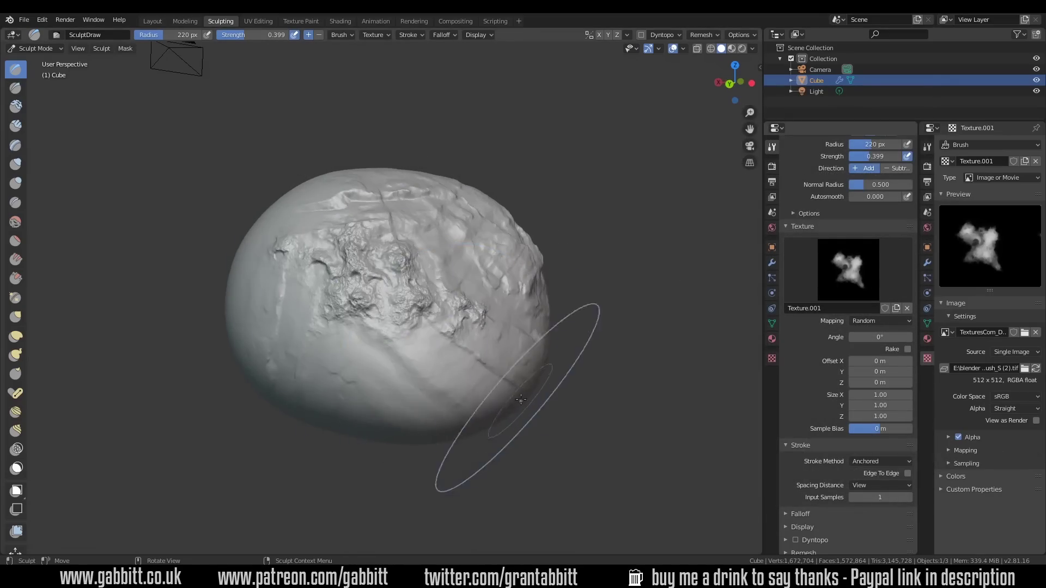
{"action": "middle_click_drag", "start_coordinate": [395, 363], "coordinate": [439, 357]}
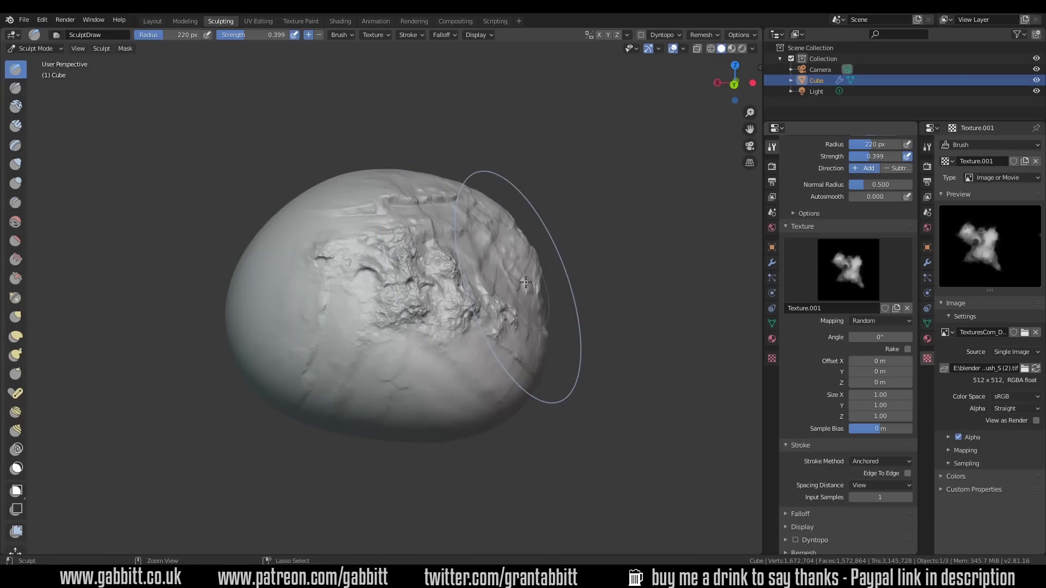
{"action": "key", "text": "ctrl+z"}
{"action": "key", "text": "ctrl+z"}
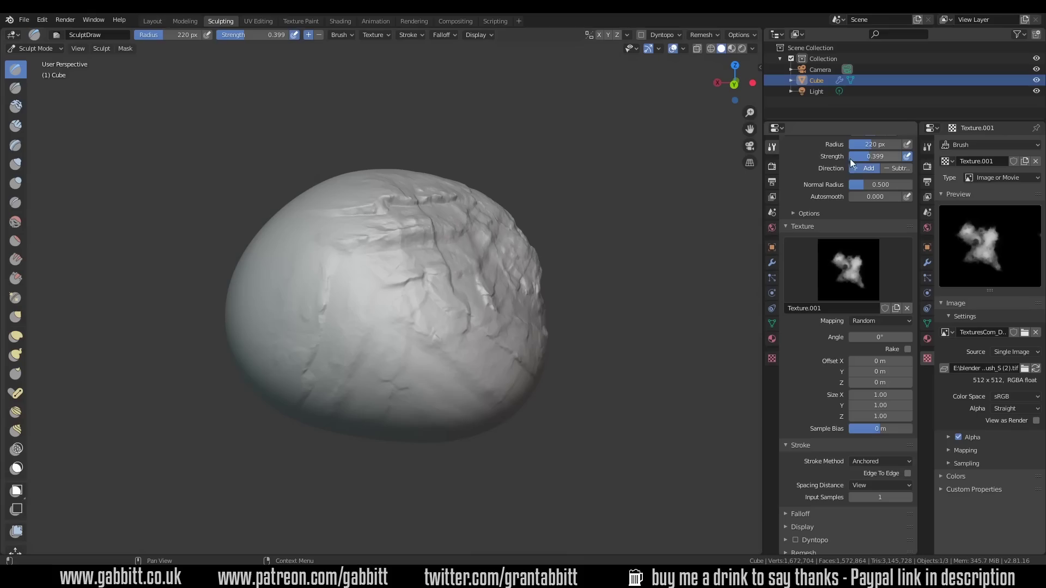
Lower brush strength to 0.116 and stamp subtle detail on the rock's right side.
{"action": "left_click_drag", "start_coordinate": [866, 158], "coordinate": [856, 158]}
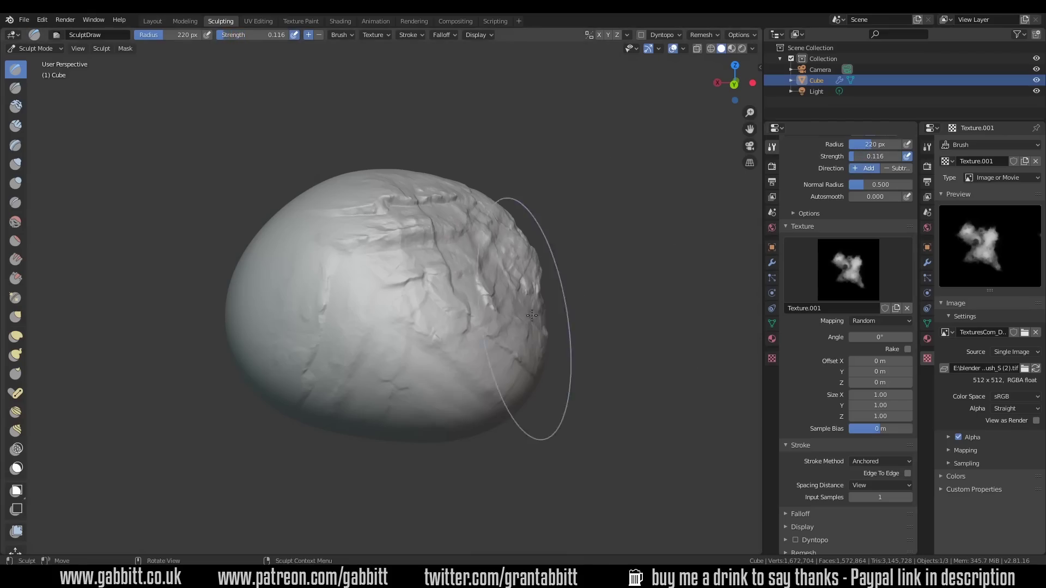
{"action": "mouse_move", "coordinate": [393, 327]}
{"action": "middle_mouse_down"}
{"action": "mouse_move", "coordinate": [414, 328]}
{"action": "mouse_move", "coordinate": [367, 361]}
{"action": "mouse_move", "coordinate": [508, 412]}
{"action": "middle_mouse_up"}
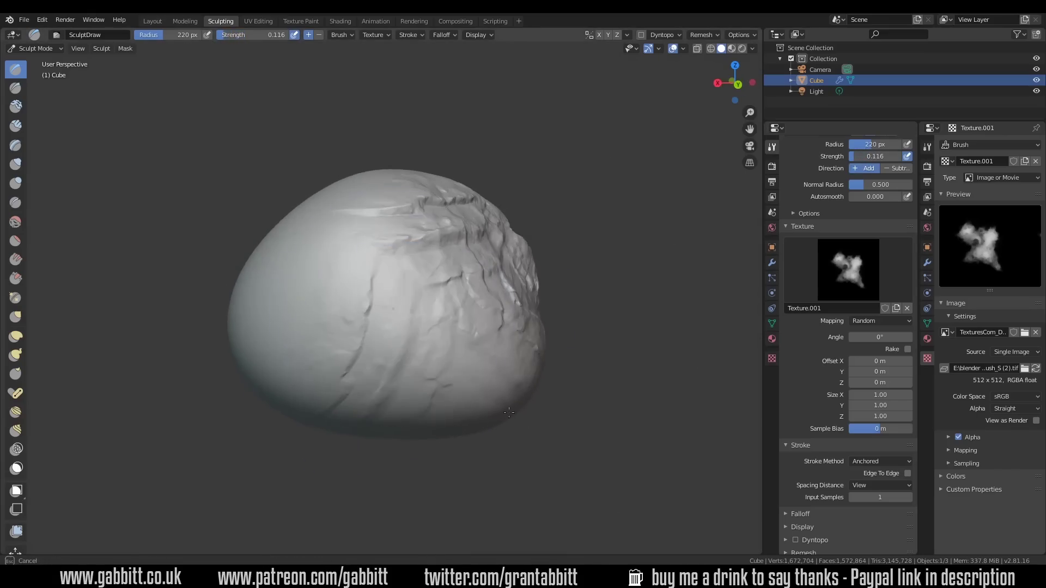
{"action": "mouse_move", "coordinate": [395, 381]}
{"action": "middle_mouse_down"}
{"action": "mouse_move", "coordinate": [338, 311]}
{"action": "mouse_move", "coordinate": [386, 305]}
{"action": "mouse_move", "coordinate": [409, 316]}
{"action": "middle_mouse_up"}
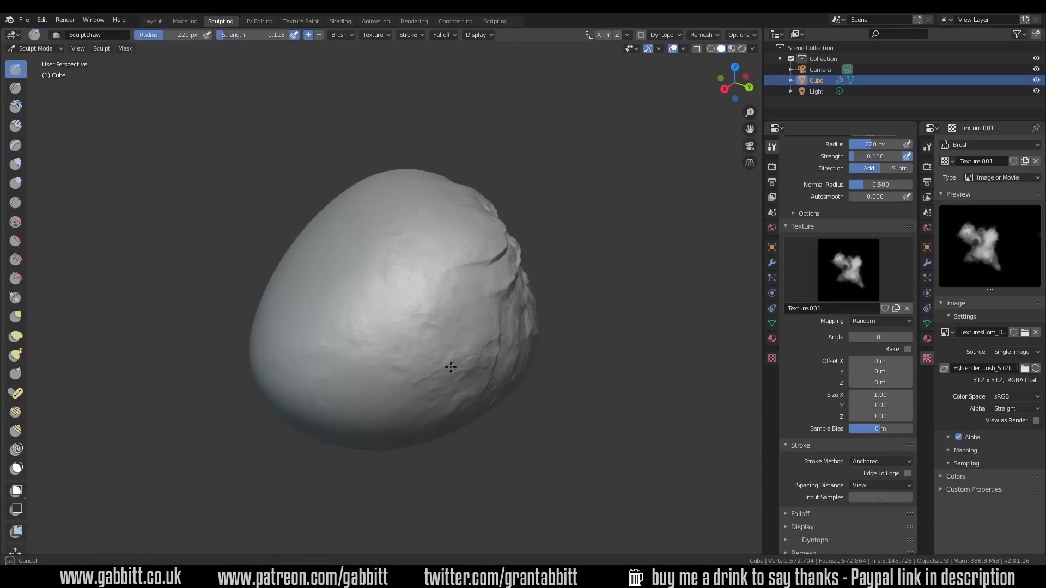
{"action": "mouse_move", "coordinate": [474, 287]}
{"action": "middle_mouse_down"}
{"action": "mouse_move", "coordinate": [371, 470]}
{"action": "mouse_move", "coordinate": [367, 226]}
{"action": "mouse_move", "coordinate": [443, 385]}
{"action": "middle_mouse_up"}
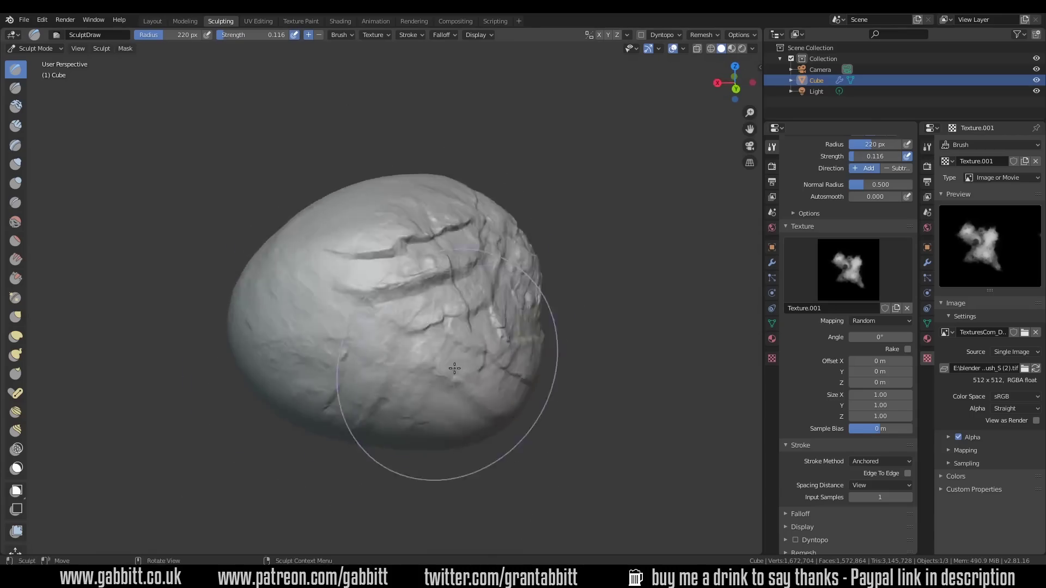
{"action": "mouse_move", "coordinate": [501, 404]}
{"action": "middle_mouse_down"}
{"action": "mouse_move", "coordinate": [469, 334]}
{"action": "mouse_move", "coordinate": [474, 381]}
{"action": "mouse_move", "coordinate": [534, 491]}
{"action": "mouse_move", "coordinate": [608, 403]}
{"action": "middle_mouse_up"}
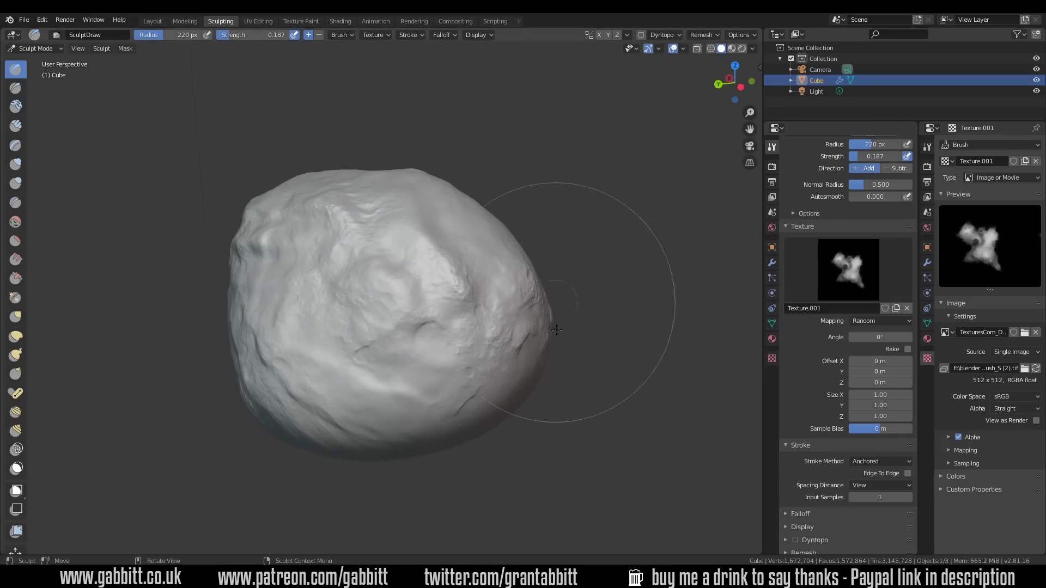
Switch to the Scrape sculpt brush and reframe the rock.
{"action": "left_click", "coordinate": [16, 278]}
{"action": "mouse_move", "coordinate": [365, 289]}
{"action": "middle_mouse_down"}
{"action": "mouse_move", "coordinate": [381, 257]}
{"action": "mouse_move", "coordinate": [425, 301]}
{"action": "mouse_move", "coordinate": [371, 346]}
{"action": "mouse_move", "coordinate": [434, 287]}
{"action": "mouse_move", "coordinate": [418, 350]}
{"action": "mouse_move", "coordinate": [461, 409]}
{"action": "mouse_move", "coordinate": [420, 329]}
{"action": "mouse_move", "coordinate": [401, 391]}
{"action": "mouse_move", "coordinate": [409, 341]}
{"action": "middle_mouse_up"}
{"action": "scroll", "coordinate": [409, 341], "scroll_direction": "down", "scroll_amount": 5}
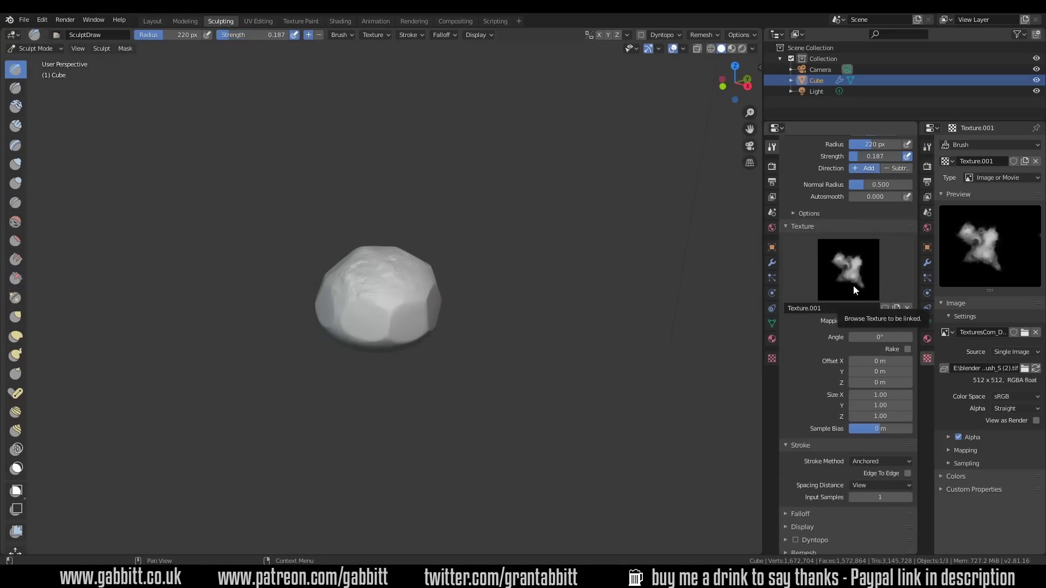
Create another new brush texture and browse the brushes folder for a height-map image.
{"action": "left_click", "coordinate": [896, 308]}
{"action": "left_click", "coordinate": [1017, 332]}
{"action": "scroll", "coordinate": [681, 392], "scroll_direction": "down", "scroll_amount": 10}
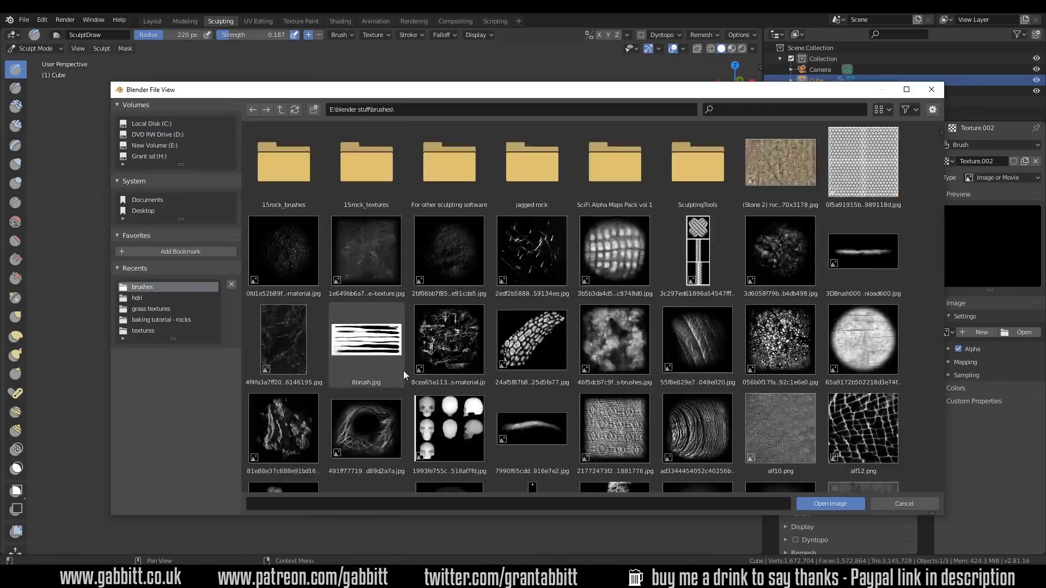
{"action": "scroll", "coordinate": [403, 370], "scroll_direction": "down", "scroll_amount": 5}
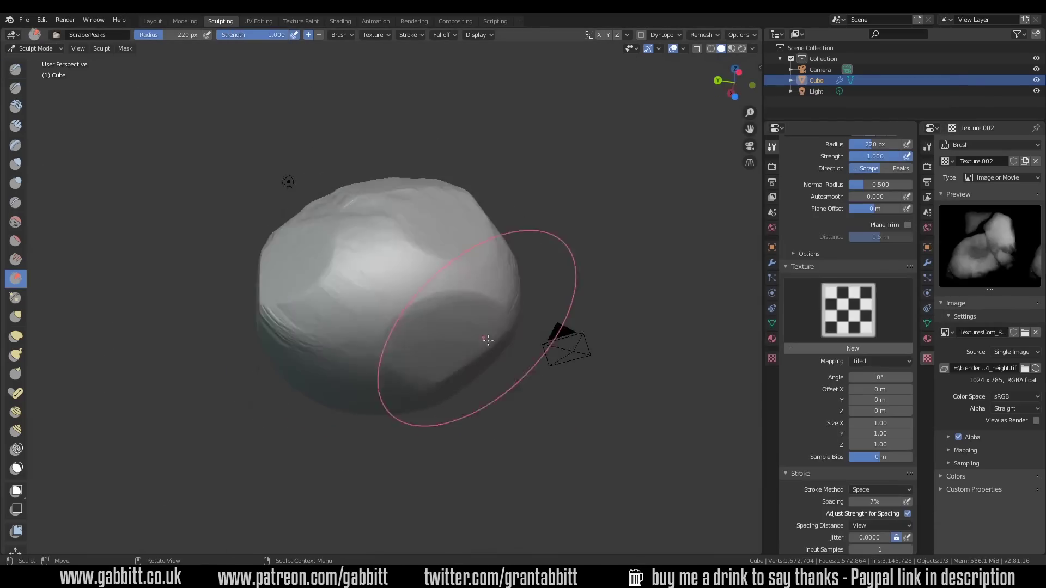
{"action": "middle_click_drag", "start_coordinate": [483, 329], "coordinate": [394, 311]}
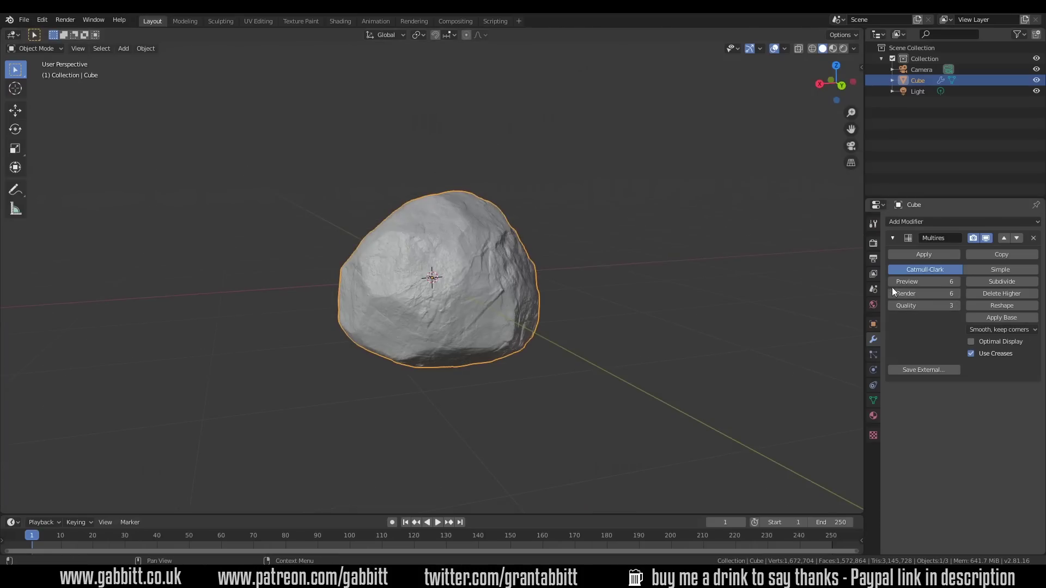
{"action": "left_click", "coordinate": [891, 281]}
{"action": "left_click", "coordinate": [891, 281]}
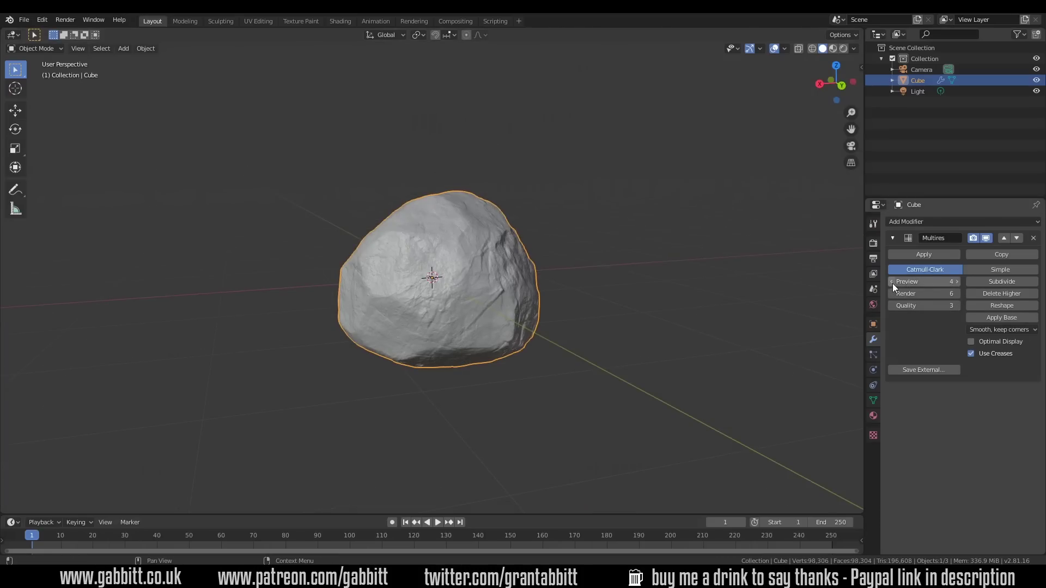
{"action": "left_click", "coordinate": [892, 282]}
{"action": "left_click", "coordinate": [892, 281]}
{"action": "left_click", "coordinate": [891, 282]}
{"action": "left_click", "coordinate": [891, 281]}
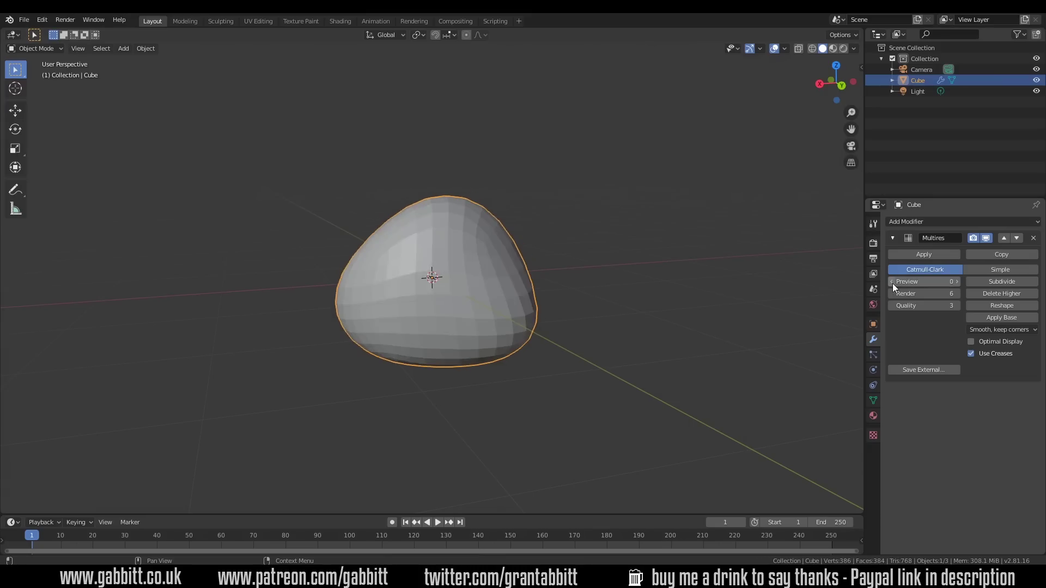
{"action": "left_click", "coordinate": [956, 282]}
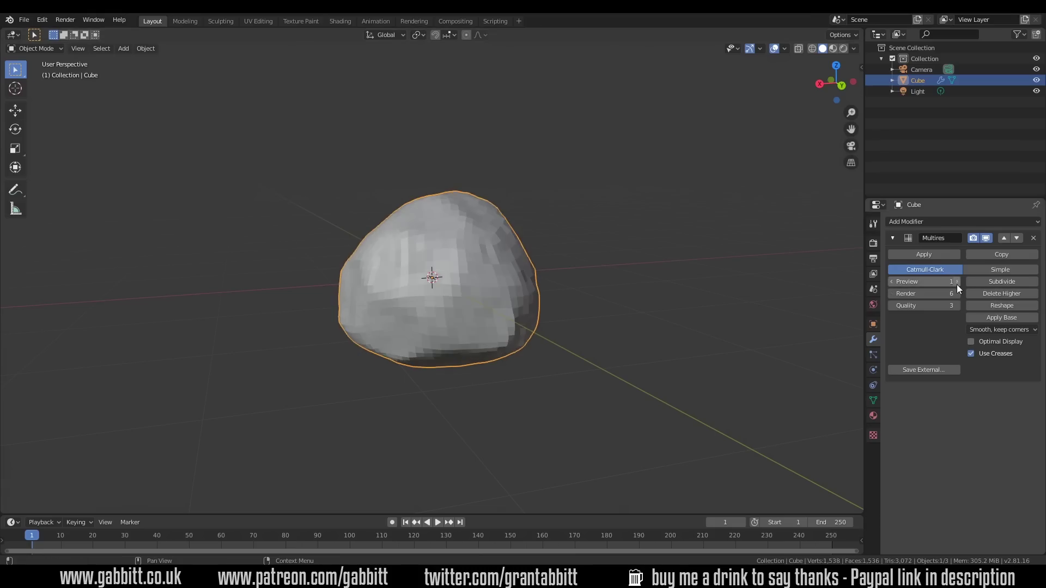
{"action": "left_click", "coordinate": [957, 282]}
{"action": "left_click", "coordinate": [957, 282]}
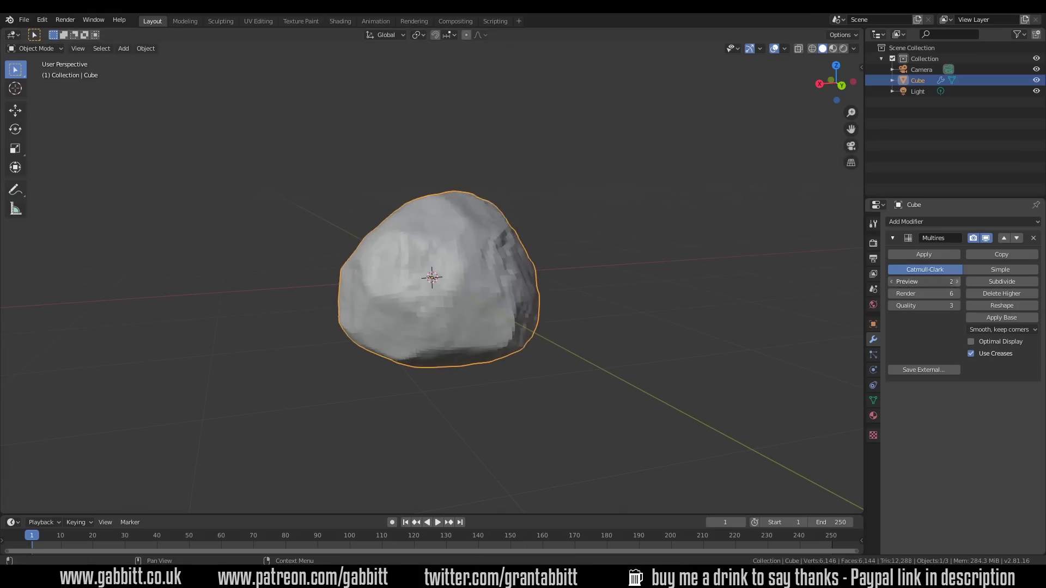
{"action": "left_click", "coordinate": [957, 282]}
{"action": "left_click", "coordinate": [956, 282]}
{"action": "left_click", "coordinate": [956, 282]}
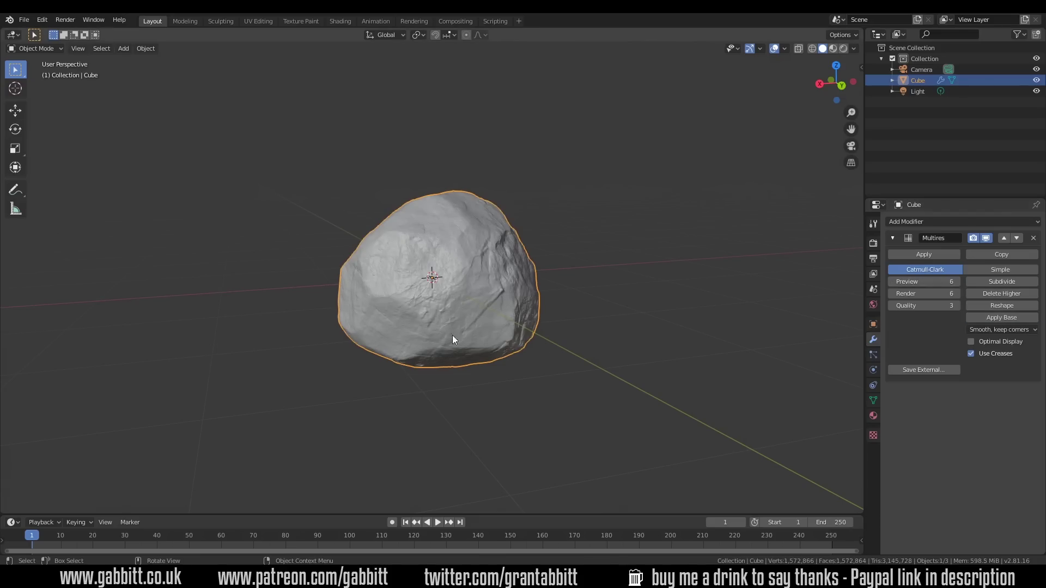
{"action": "left_click", "coordinate": [891, 282]}
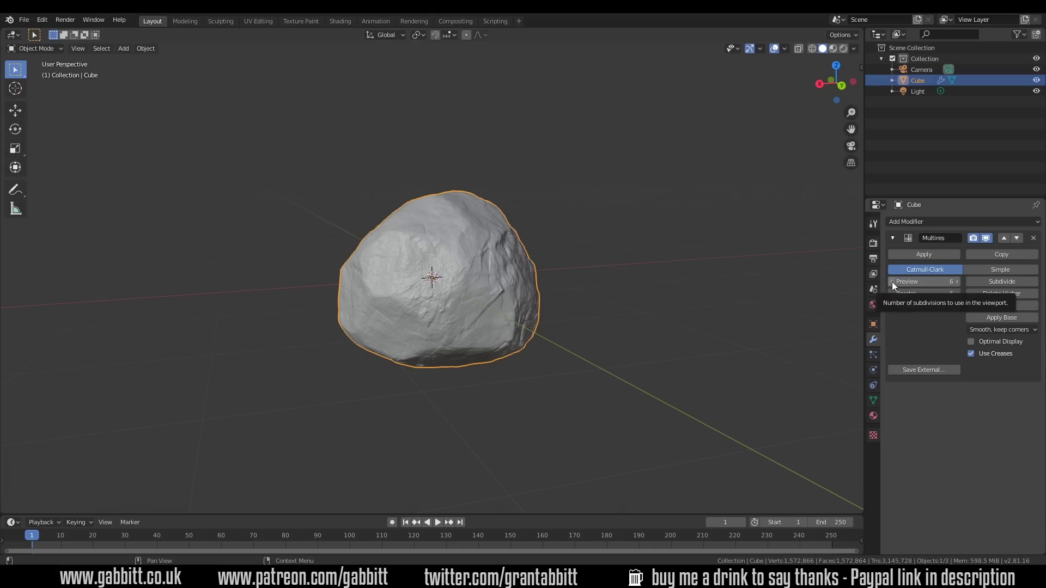
{"action": "left_click", "coordinate": [891, 282]}
{"action": "left_click", "coordinate": [891, 282]}
{"action": "left_click", "coordinate": [891, 282]}
{"action": "left_click", "coordinate": [891, 282]}
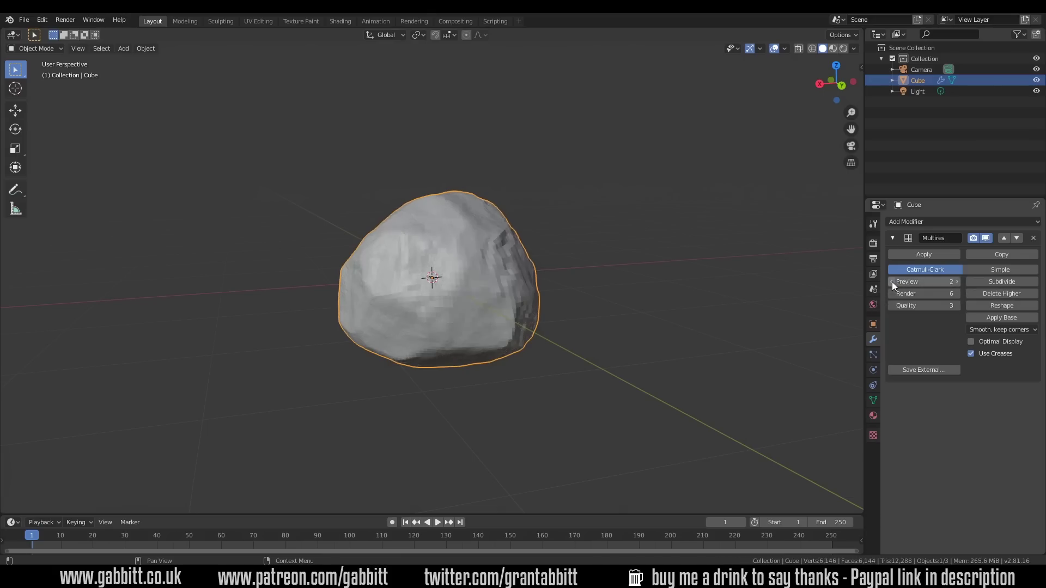
{"action": "left_click", "coordinate": [892, 282]}
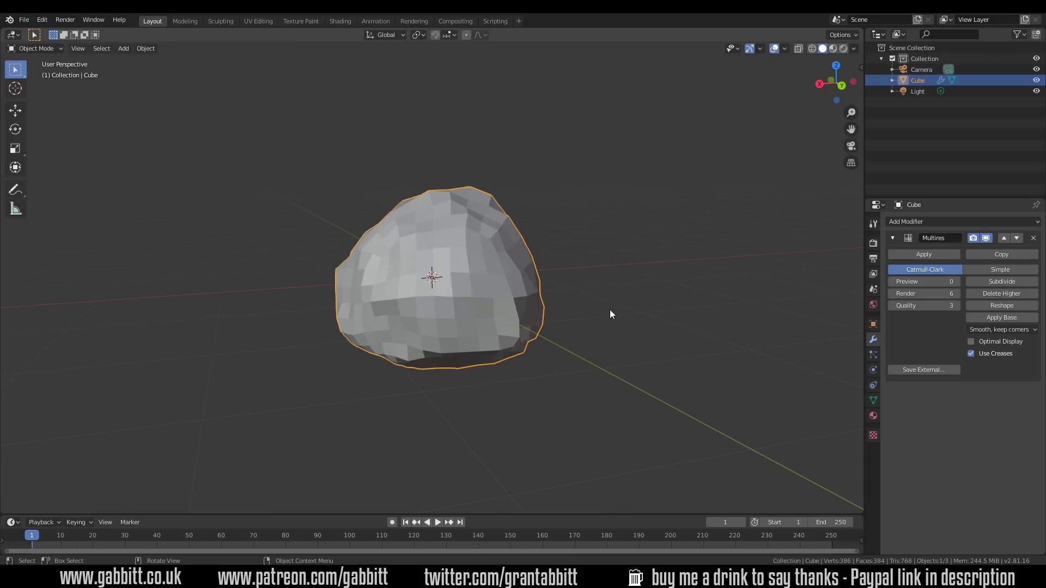
{"action": "left_click", "coordinate": [959, 282]}
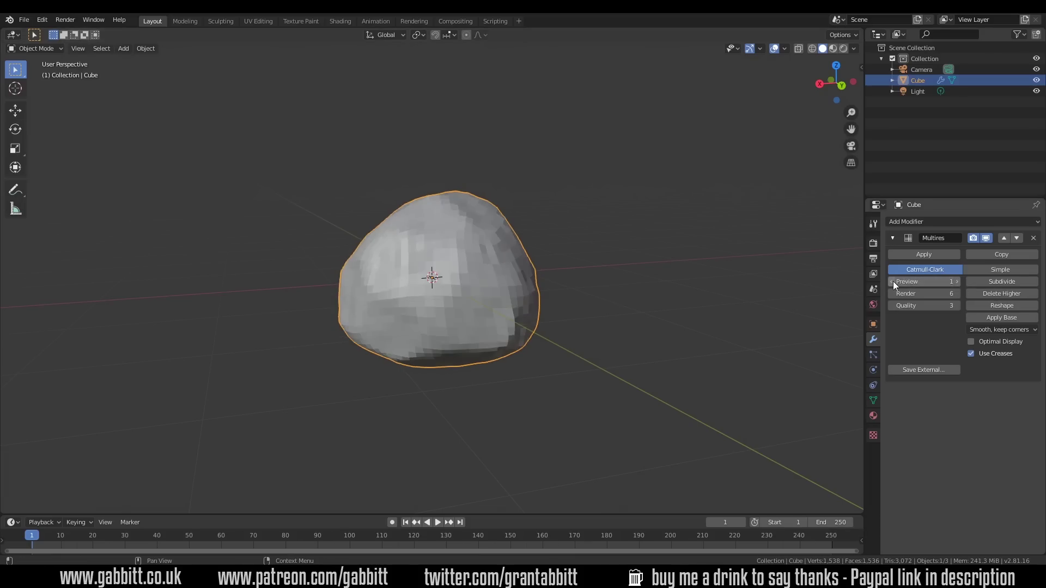
{"action": "left_click", "coordinate": [957, 281]}
{"action": "left_click", "coordinate": [892, 282]}
{"action": "left_click", "coordinate": [893, 281]}
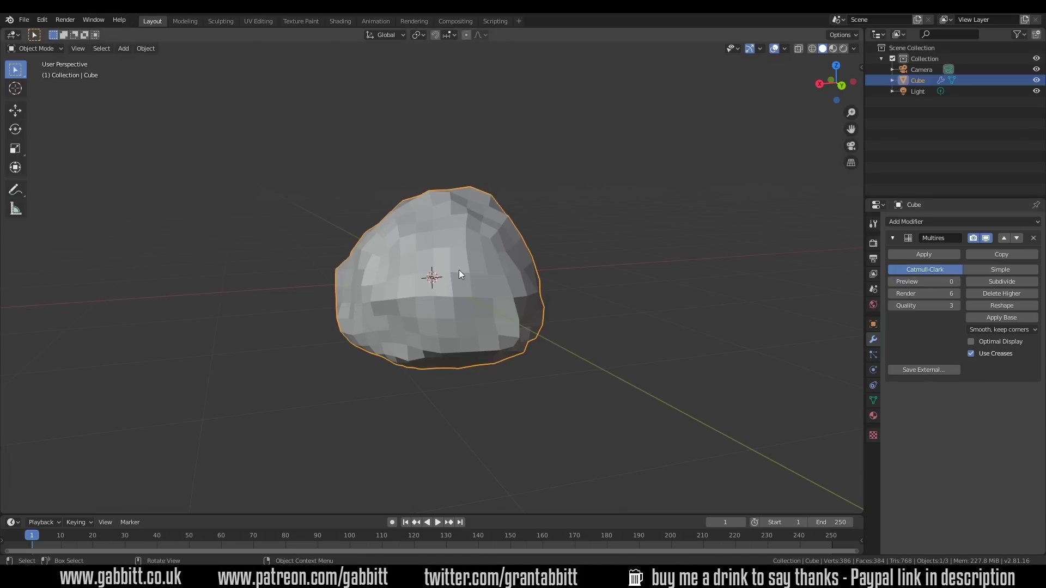
Duplicate the rock in place and name the copy 'cube lp'.
{"action": "key", "text": "shift+d"}
{"action": "key", "text": "Escape"}
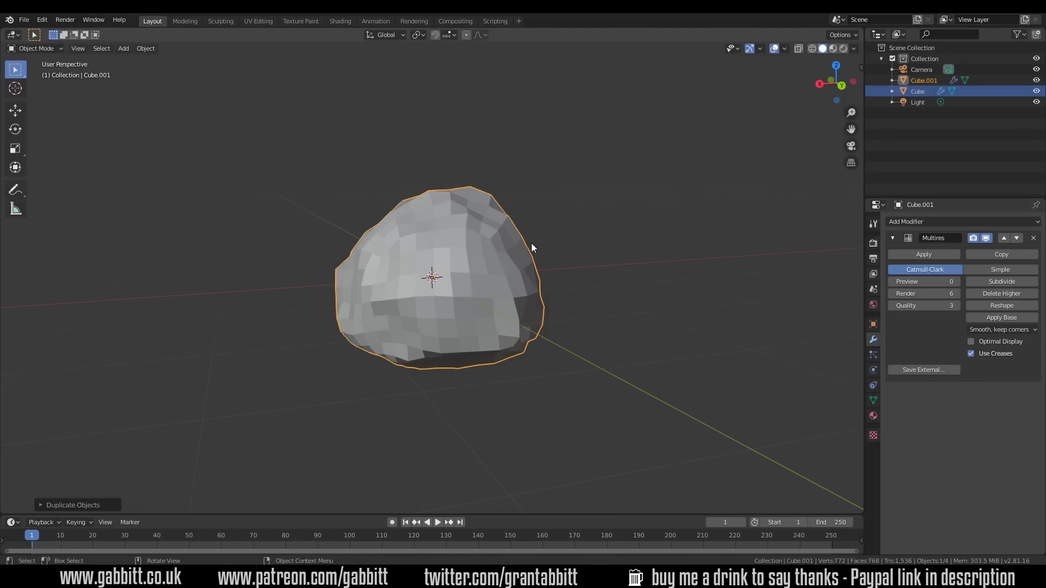
{"action": "double_click", "coordinate": [933, 83]}
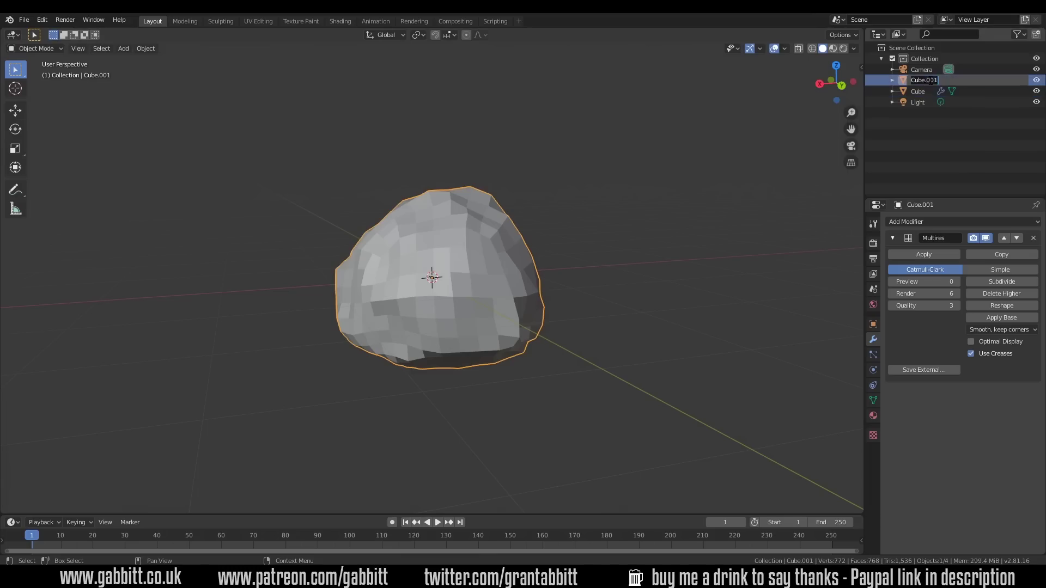
{"action": "type", "text": "cubr lp"}
{"action": "key", "text": "Return"}
Rename the original 'Cube hp', set its Multires preview to 6, and hide it.
{"action": "double_click", "coordinate": [920, 82]}
{"action": "type", "text": "hp"}
{"action": "key", "text": "Return"}
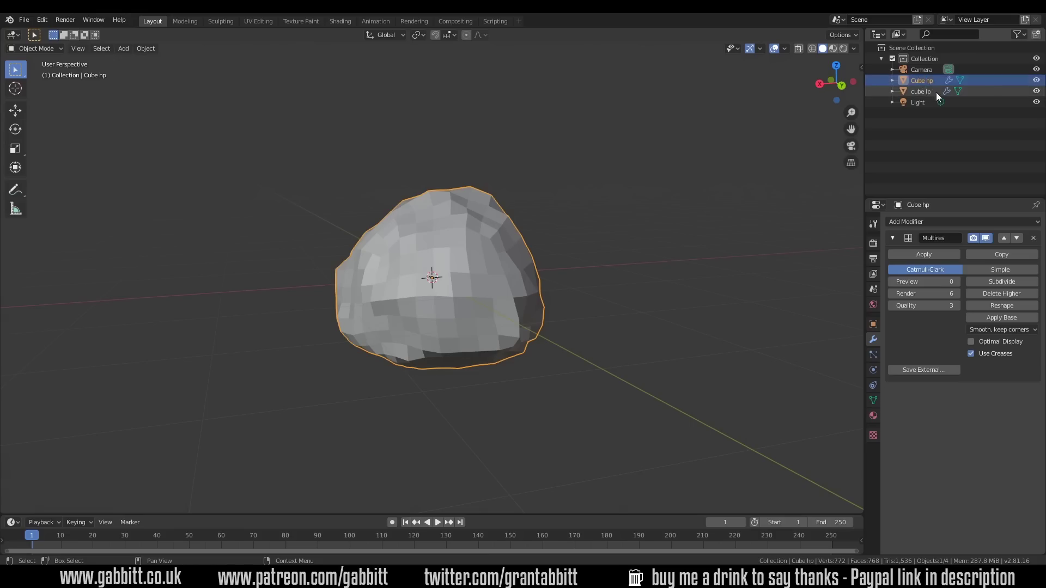
{"action": "mouse_move", "coordinate": [954, 281]}
{"action": "left_mouse_down"}
{"action": "mouse_move", "coordinate": [986, 281]}
{"action": "mouse_move", "coordinate": [955, 282]}
{"action": "left_mouse_up"}
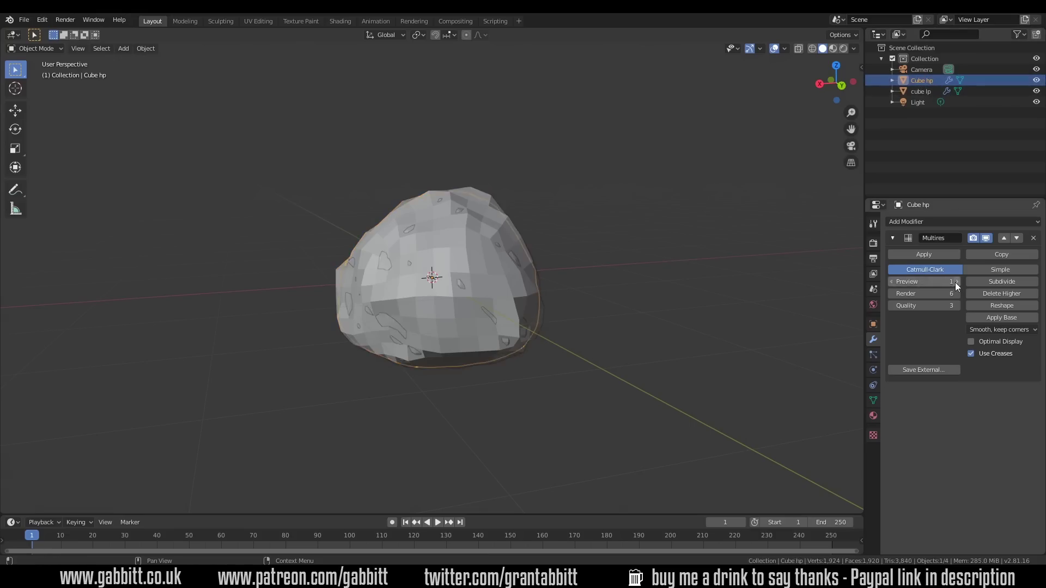
{"action": "left_click", "coordinate": [1037, 81]}
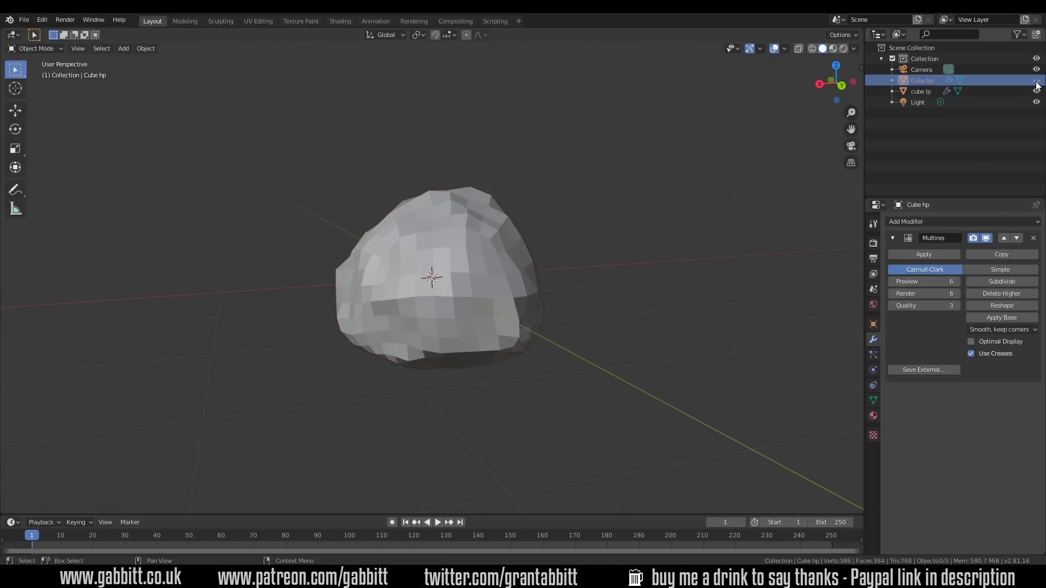
Set cube lp's Multires preview to 1 and apply the modifier.
{"action": "left_click", "coordinate": [914, 92]}
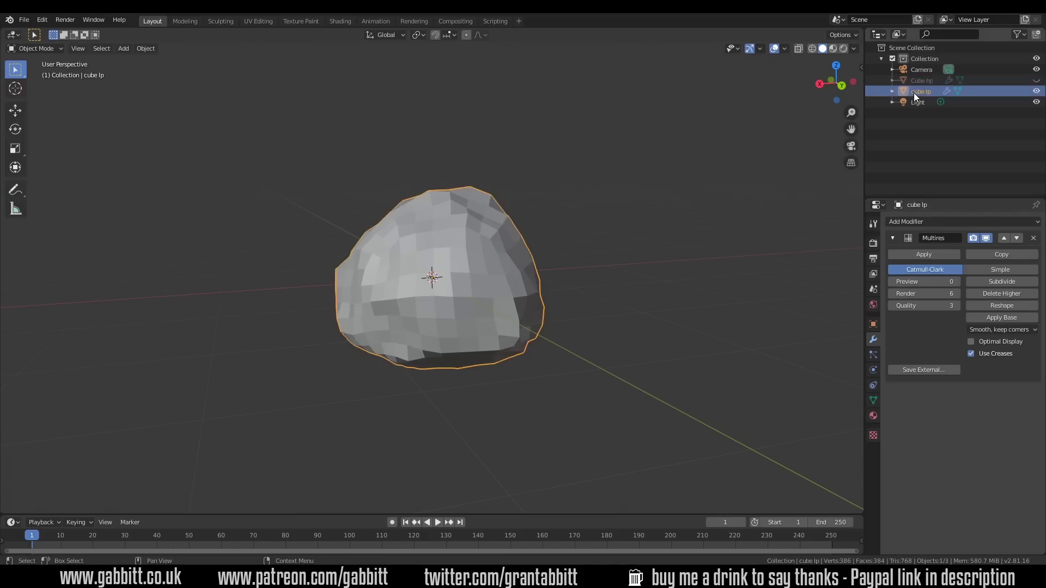
{"action": "left_click", "coordinate": [957, 282]}
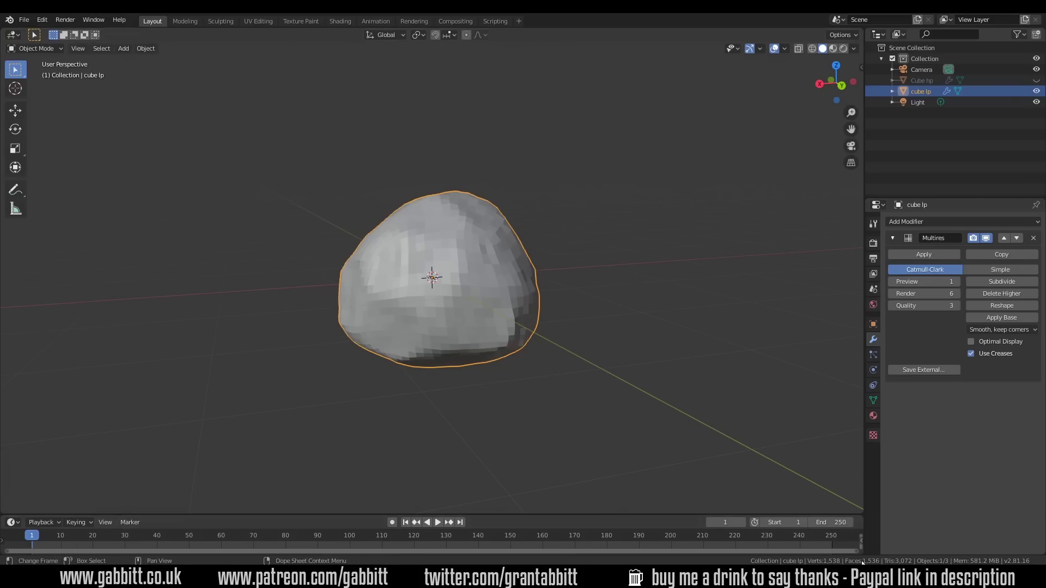
{"action": "left_click", "coordinate": [925, 256]}
Toggle Cube hp's visibility to compare both rocks, then open Add Modifier.
{"action": "mouse_move", "coordinate": [342, 167]}
{"action": "middle_mouse_down"}
{"action": "mouse_move", "coordinate": [459, 263]}
{"action": "mouse_move", "coordinate": [525, 252]}
{"action": "mouse_move", "coordinate": [489, 296]}
{"action": "middle_mouse_up"}
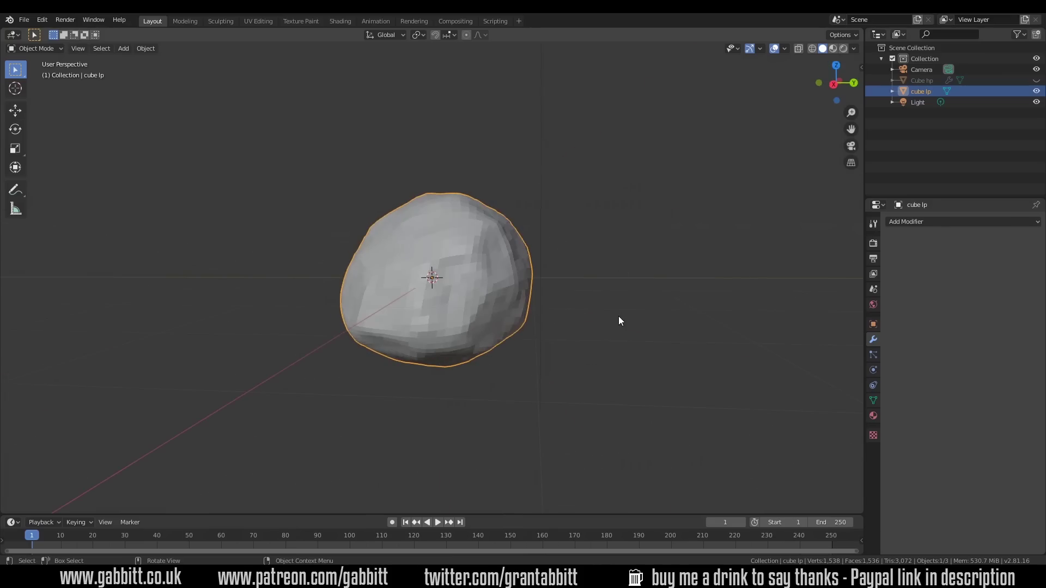
{"action": "left_click", "coordinate": [1037, 81]}
{"action": "mouse_move", "coordinate": [612, 274]}
{"action": "middle_mouse_down"}
{"action": "mouse_move", "coordinate": [539, 274]}
{"action": "mouse_move", "coordinate": [520, 303]}
{"action": "middle_mouse_up"}
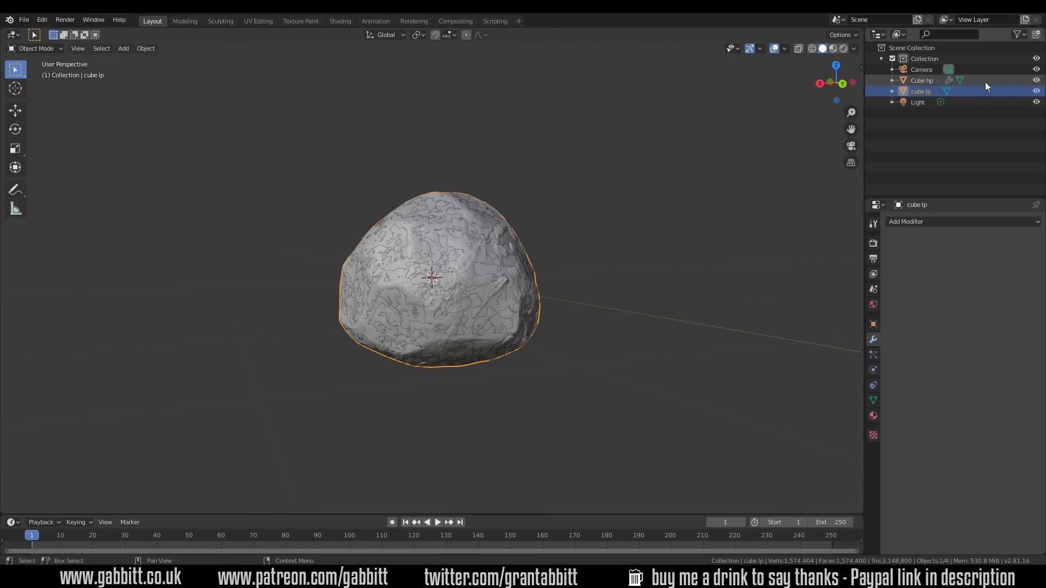
{"action": "left_click", "coordinate": [1034, 80]}
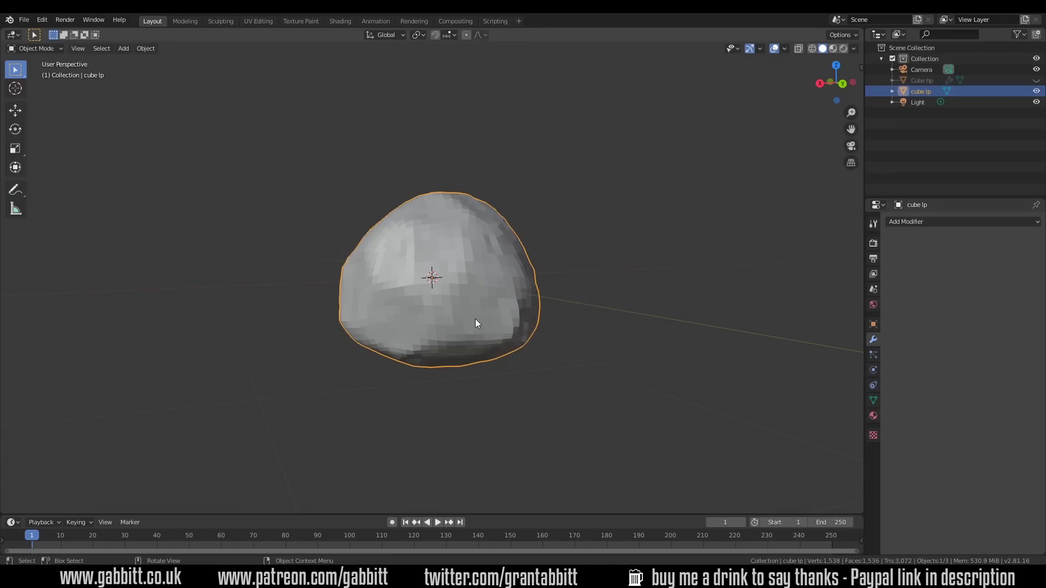
{"action": "middle_click_drag", "start_coordinate": [475, 324], "coordinate": [643, 289]}
{"action": "left_click", "coordinate": [934, 222]}
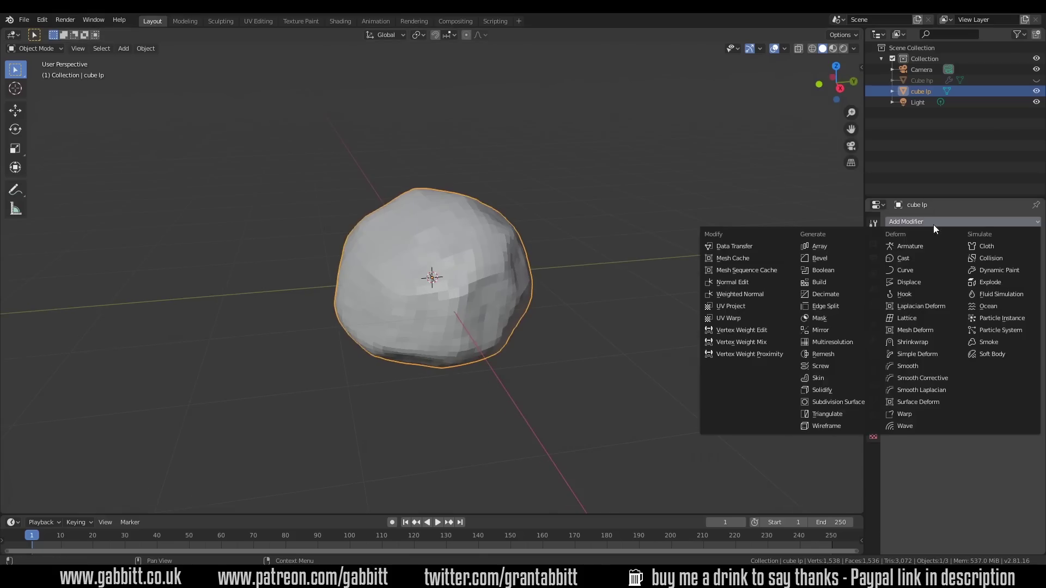
Decimate cube lp to a ratio near 0.075 (229 faces), apply it, and enter Edit Mode.
{"action": "left_click", "coordinate": [835, 293]}
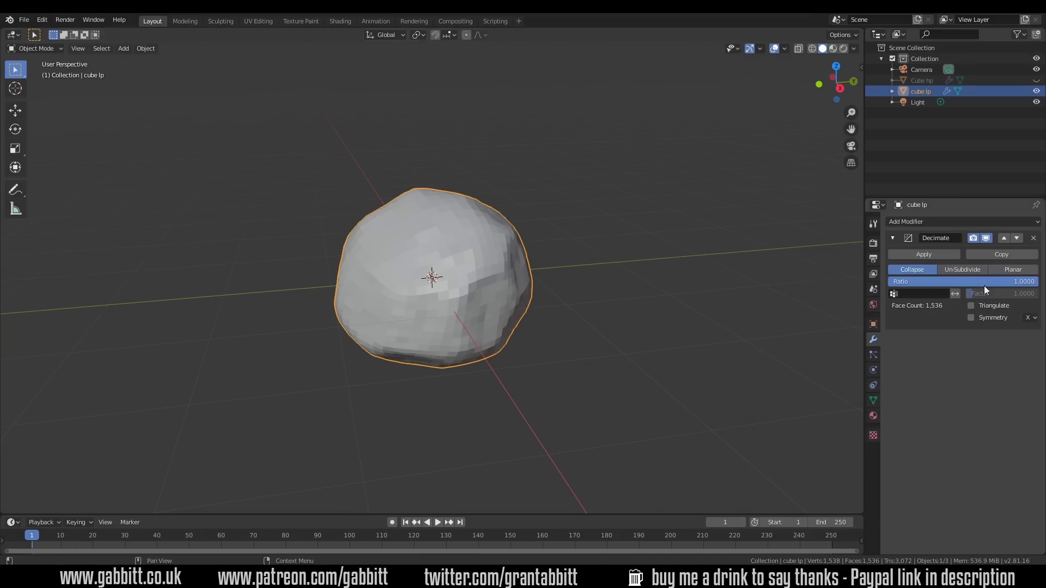
{"action": "left_click_drag", "start_coordinate": [1029, 286], "coordinate": [900, 282]}
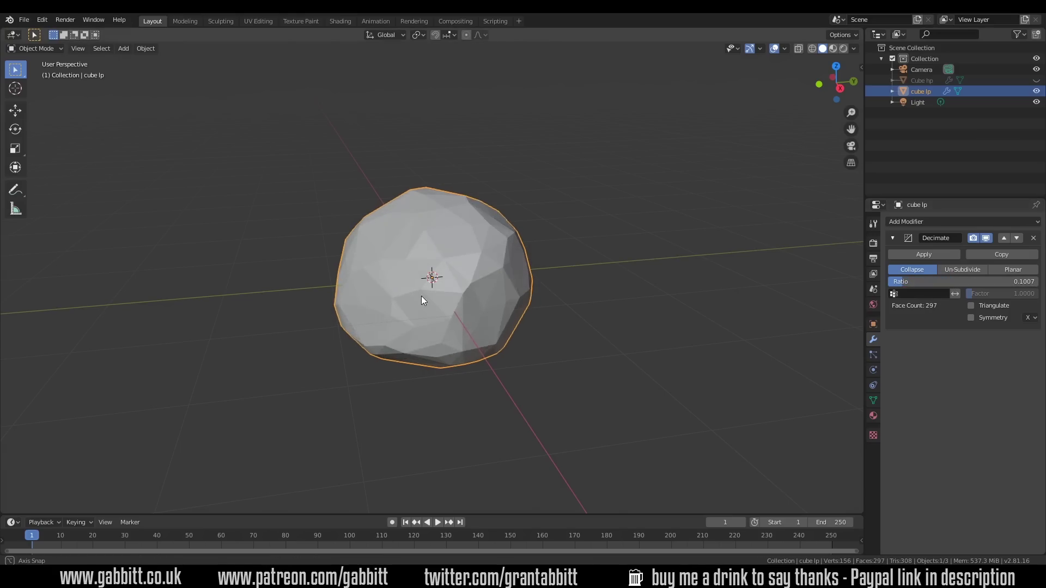
{"action": "middle_click_drag", "start_coordinate": [421, 295], "coordinate": [653, 286]}
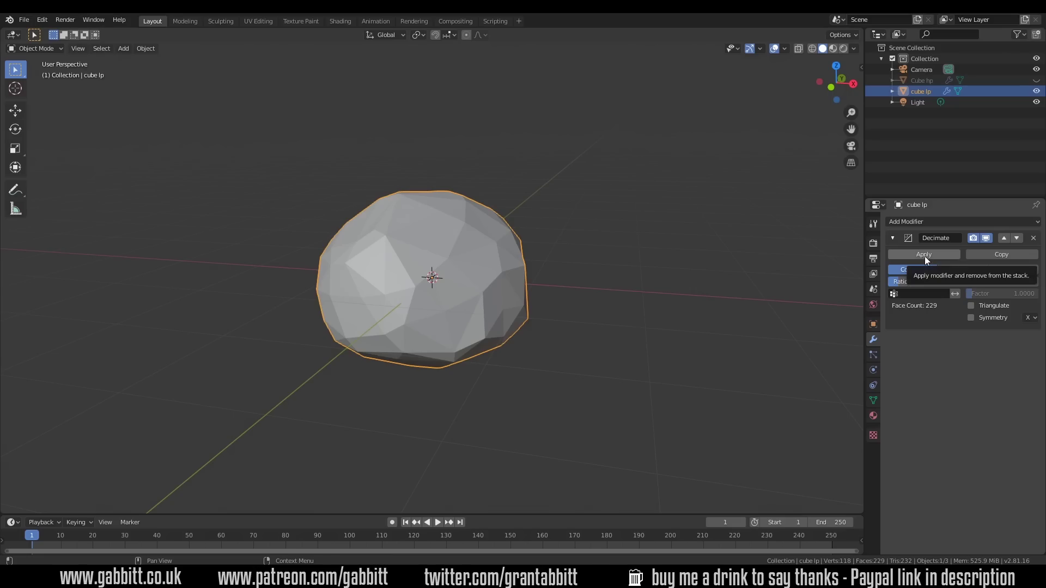
{"action": "left_click", "coordinate": [923, 255]}
{"action": "key", "text": "Tab"}
{"action": "middle_click_drag", "start_coordinate": [447, 320], "coordinate": [395, 267]}
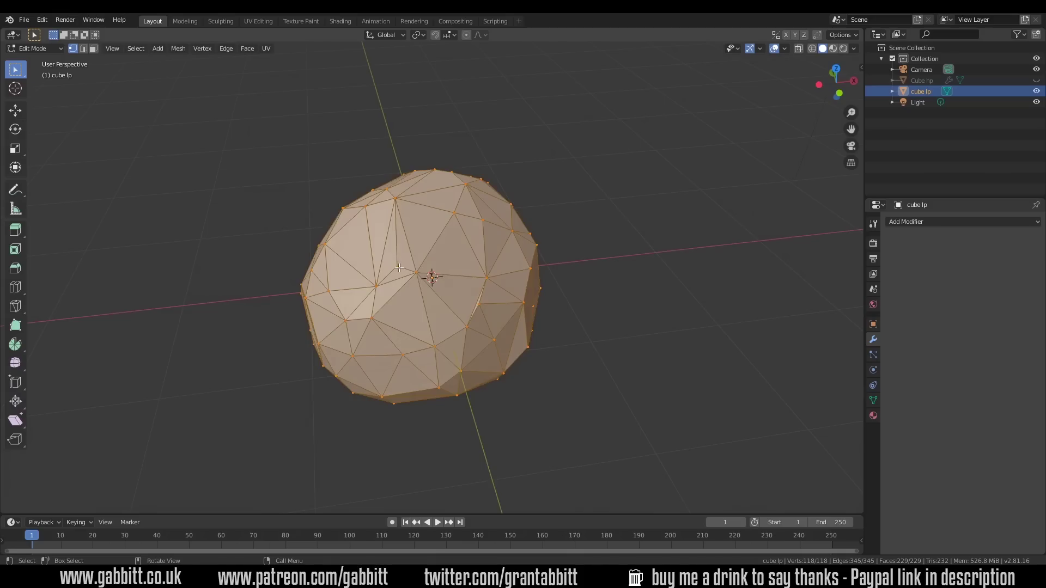
Turn on Auto Merge Vertices and slide one vertex into its neighbour.
{"action": "left_click", "coordinate": [874, 226]}
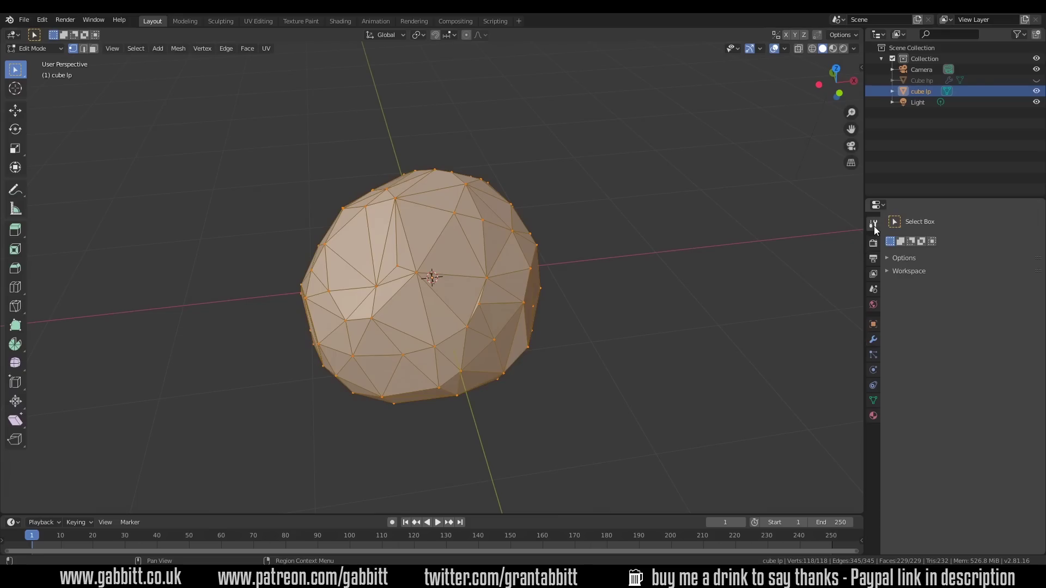
{"action": "left_click", "coordinate": [888, 259]}
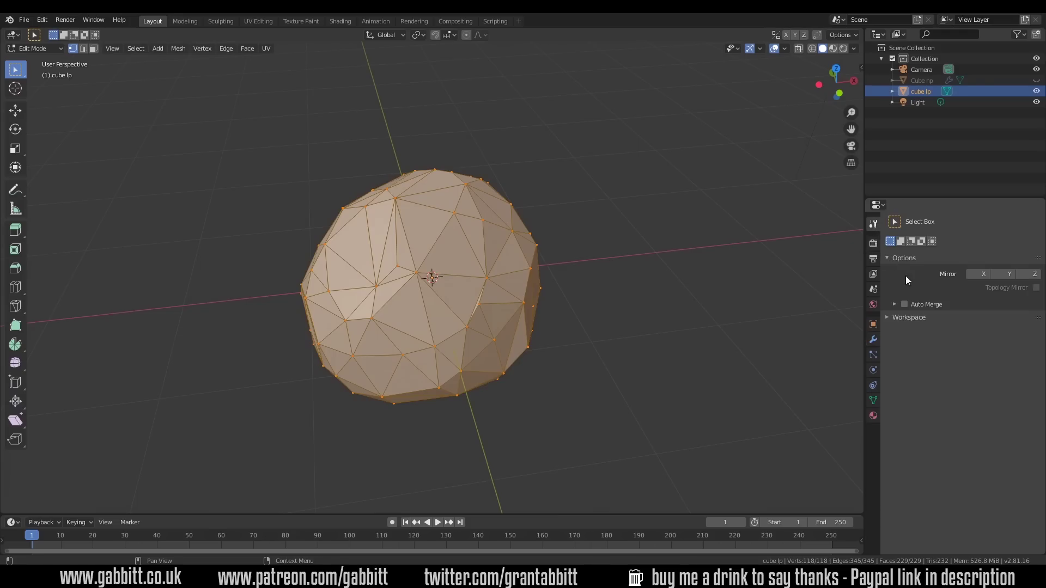
{"action": "left_click", "coordinate": [904, 303]}
{"action": "left_click", "coordinate": [402, 266]}
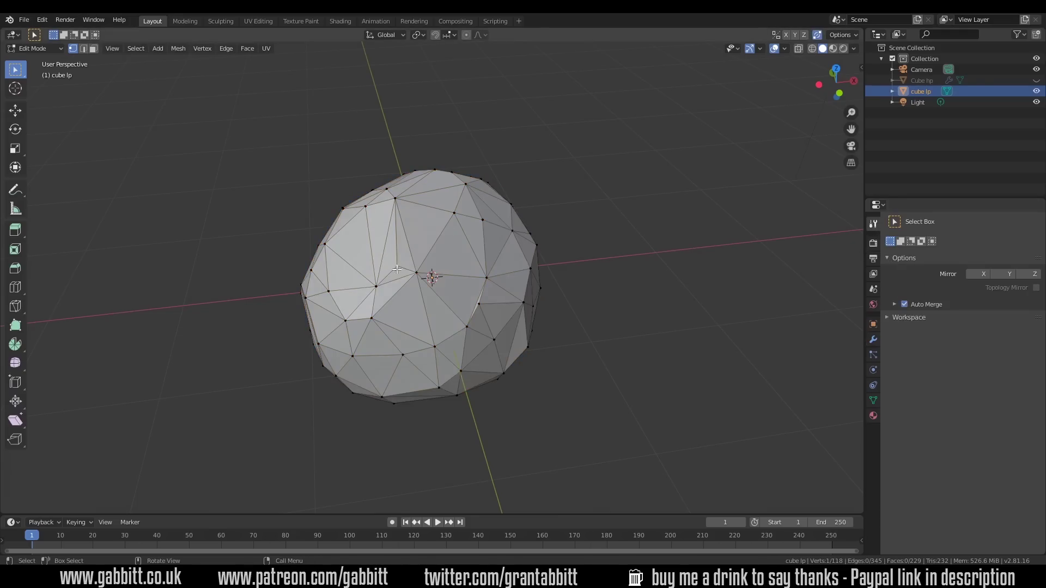
{"action": "key", "text": "shift+v"}
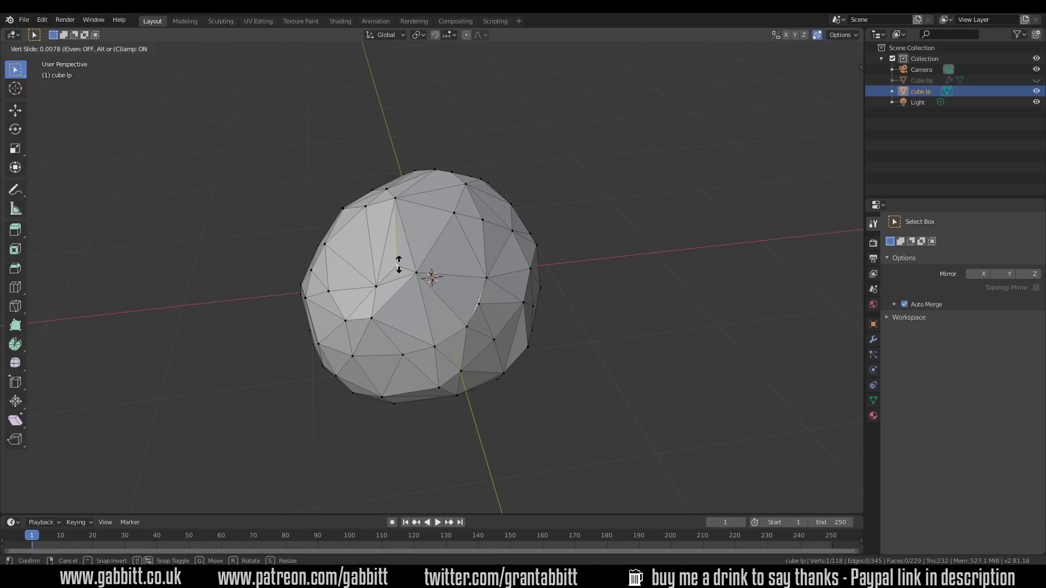
{"action": "left_click", "coordinate": [373, 292]}
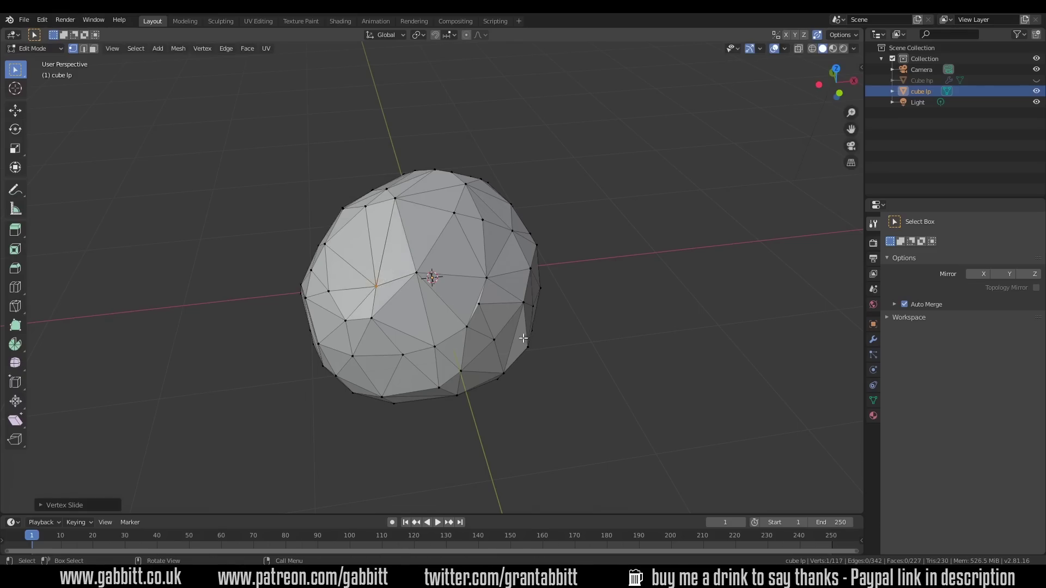
Slide and merge another vertex, leaving 116 vertices and 225 faces.
{"action": "middle_click_drag", "start_coordinate": [491, 330], "coordinate": [502, 293]}
{"action": "scroll", "coordinate": [513, 315], "scroll_direction": "up", "scroll_amount": 3}
{"action": "key", "text": "shift+v"}
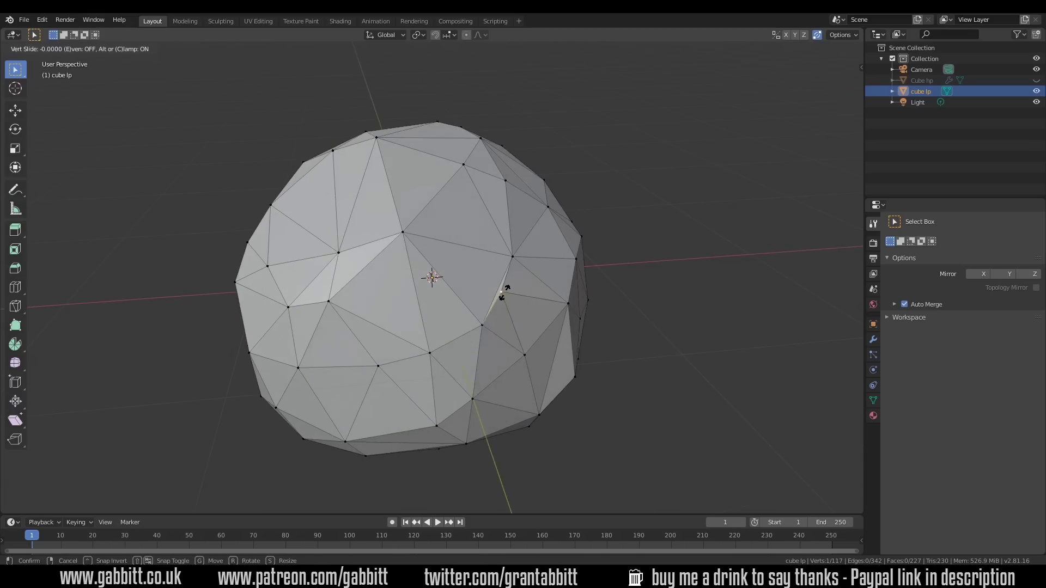
{"action": "left_click", "coordinate": [522, 238]}
{"action": "middle_click_drag", "start_coordinate": [531, 287], "coordinate": [709, 341]}
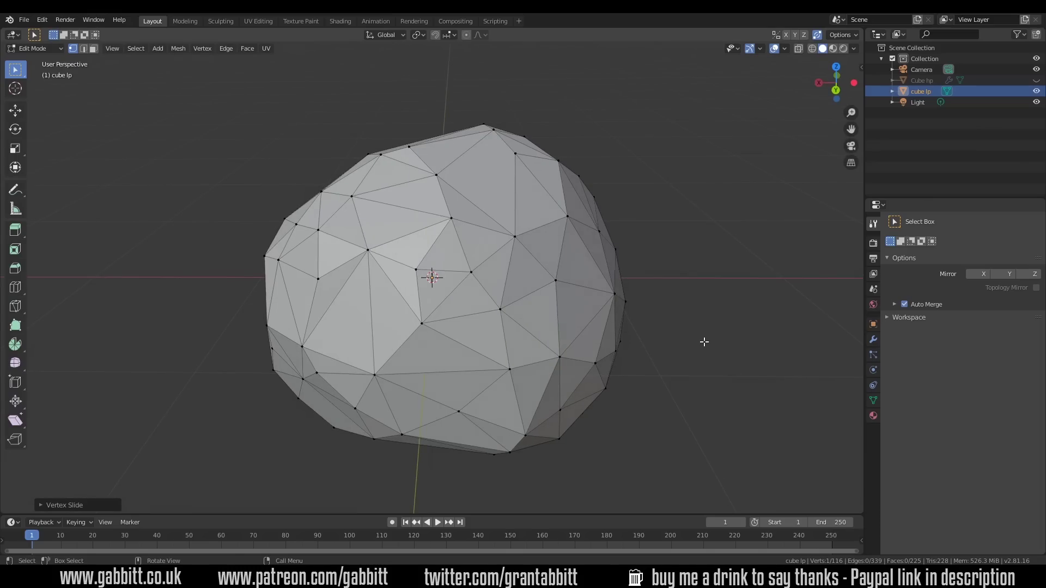
In the Shading workspace, rename cube lp's material to 'rock low poly'.
{"action": "key", "text": "Tab"}
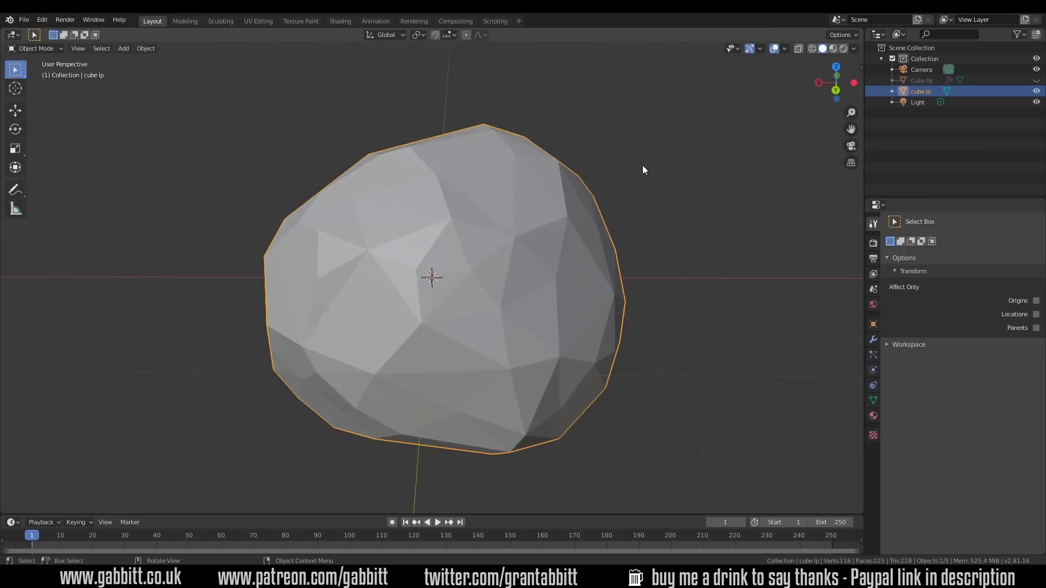
{"action": "left_click", "coordinate": [336, 21]}
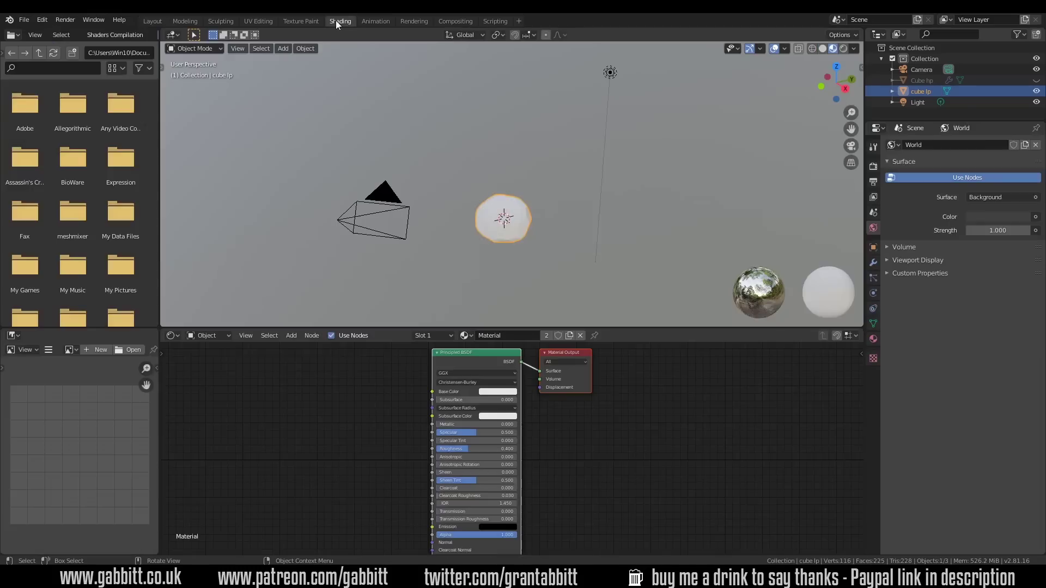
{"action": "key", "text": "KP_Decimal"}
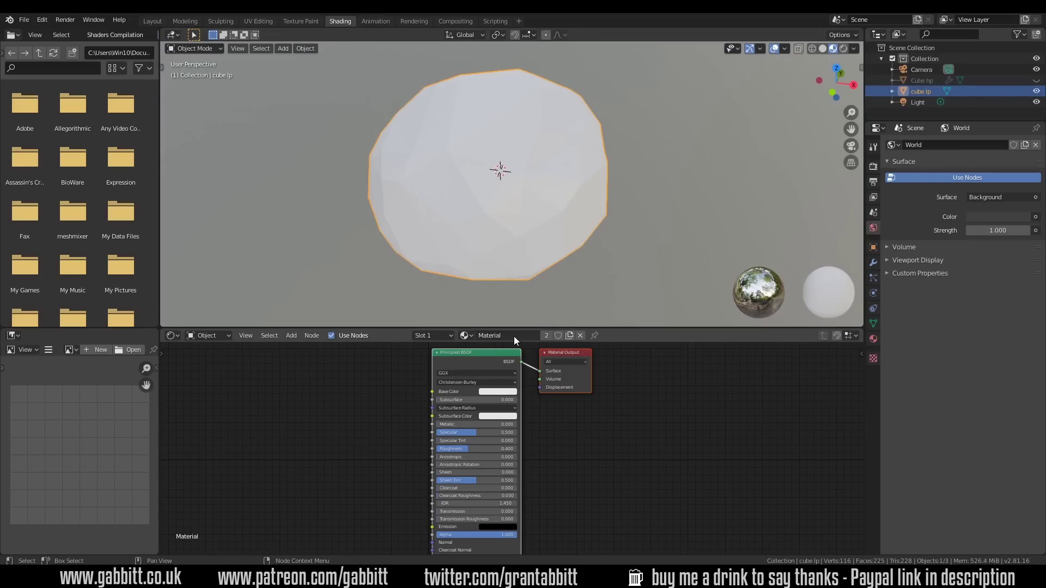
{"action": "double_click", "coordinate": [501, 336]}
{"action": "type", "text": "rock low poly"}
{"action": "key", "text": "Return"}
Give Cube hp a single-user copy of the material named 'rock hp'.
{"action": "left_click", "coordinate": [1036, 91]}
{"action": "left_click", "coordinate": [1036, 80]}
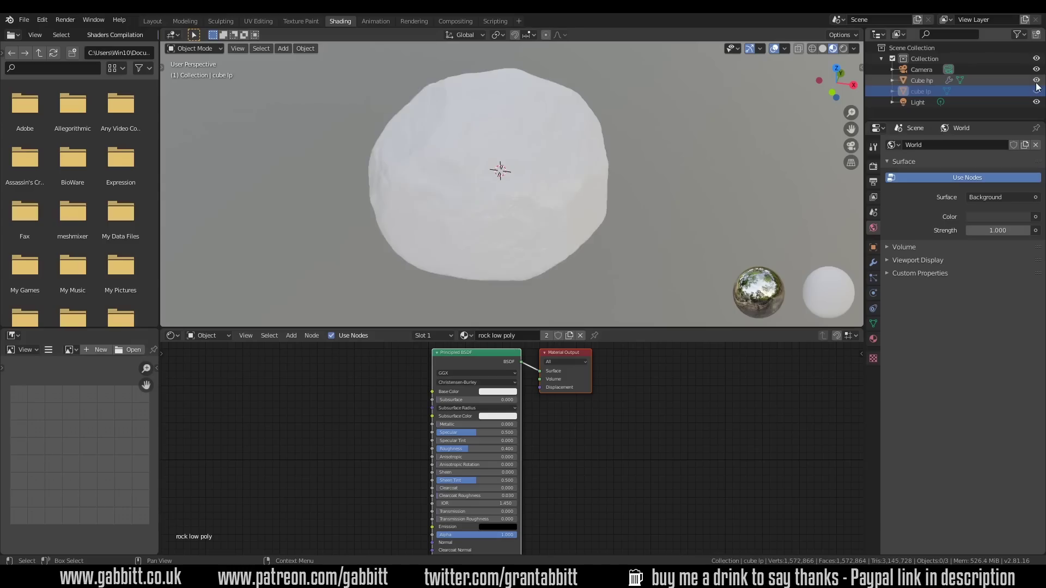
{"action": "left_click", "coordinate": [929, 81]}
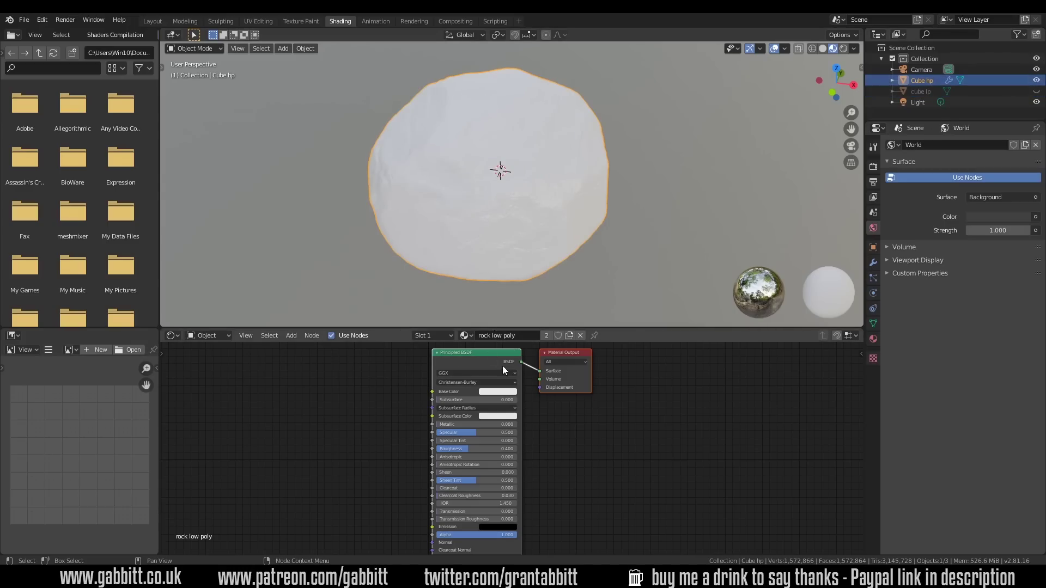
{"action": "left_click", "coordinate": [547, 335]}
{"action": "double_click", "coordinate": [525, 335]}
{"action": "type", "text": "rock hp"}
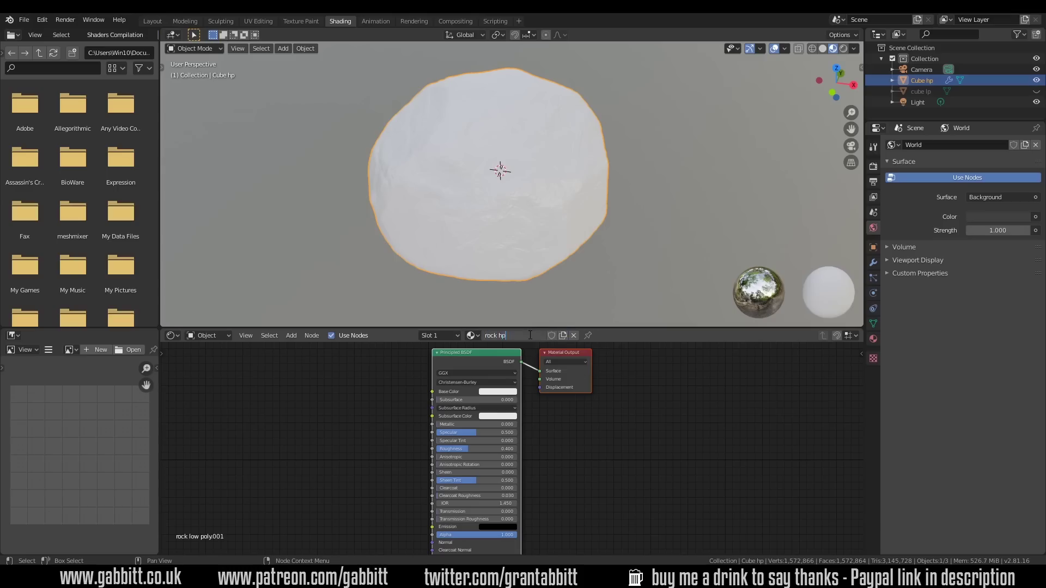
{"action": "key", "text": "Return"}
{"action": "middle_click_drag", "start_coordinate": [528, 234], "coordinate": [664, 207]}
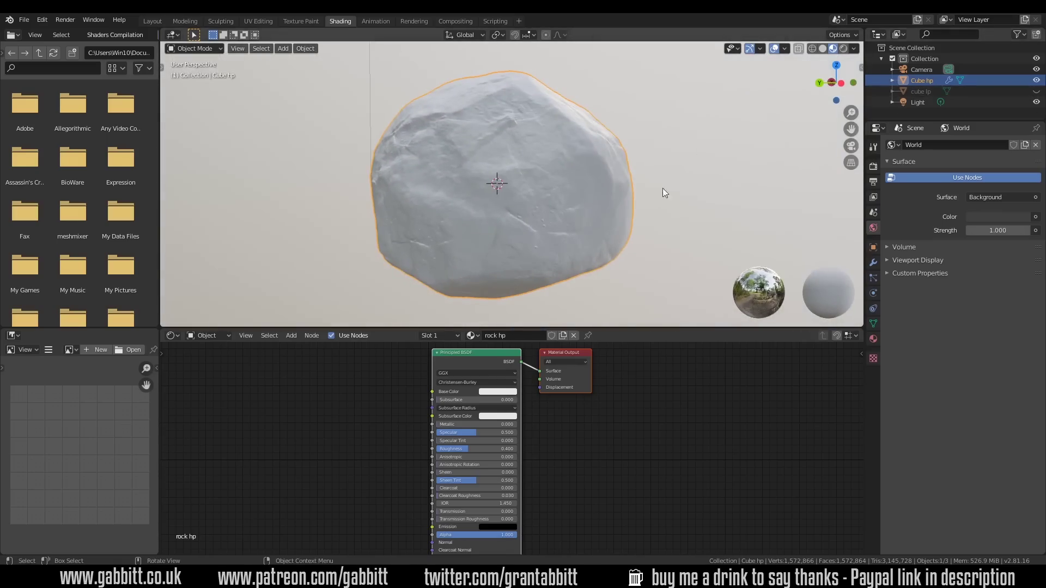
Shade cube lp smooth, then show and select Cube hp with cube lp hidden.
{"action": "left_click", "coordinate": [1036, 91]}
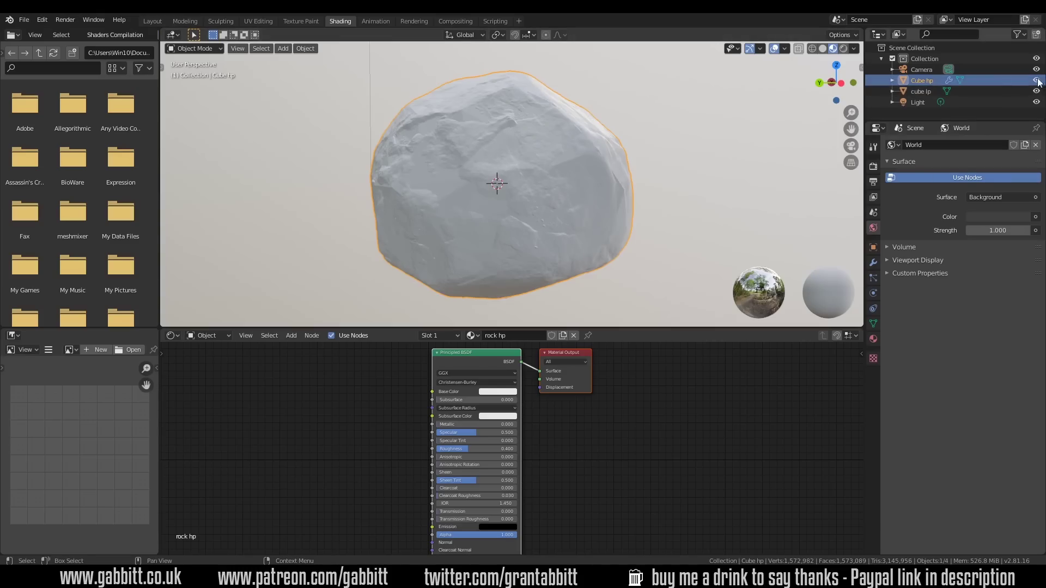
{"action": "left_click", "coordinate": [1036, 80]}
{"action": "middle_click_drag", "start_coordinate": [482, 198], "coordinate": [522, 197]}
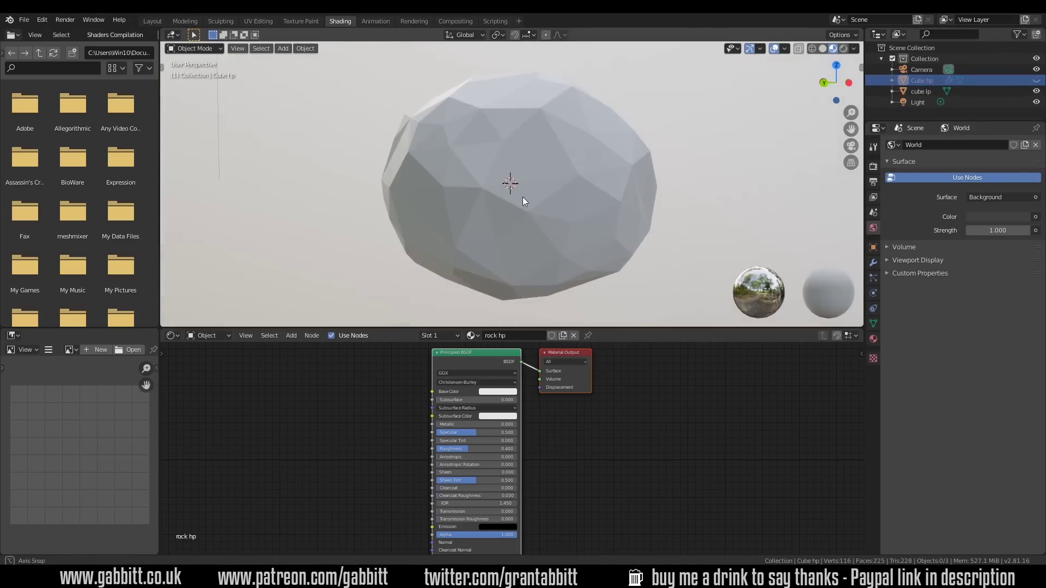
{"action": "right_click", "coordinate": [541, 178]}
{"action": "left_click", "coordinate": [541, 175]}
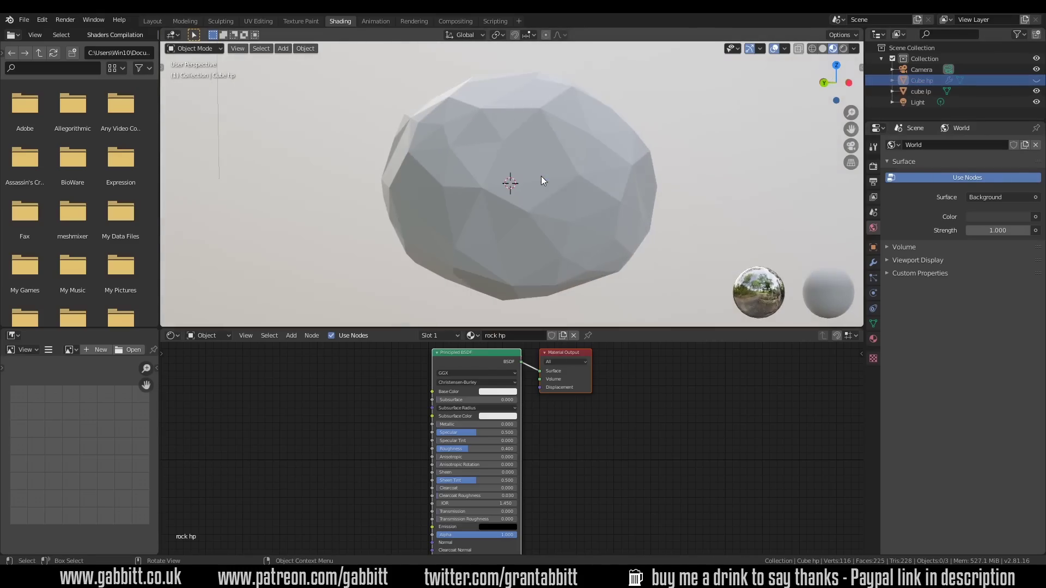
{"action": "left_click", "coordinate": [921, 91]}
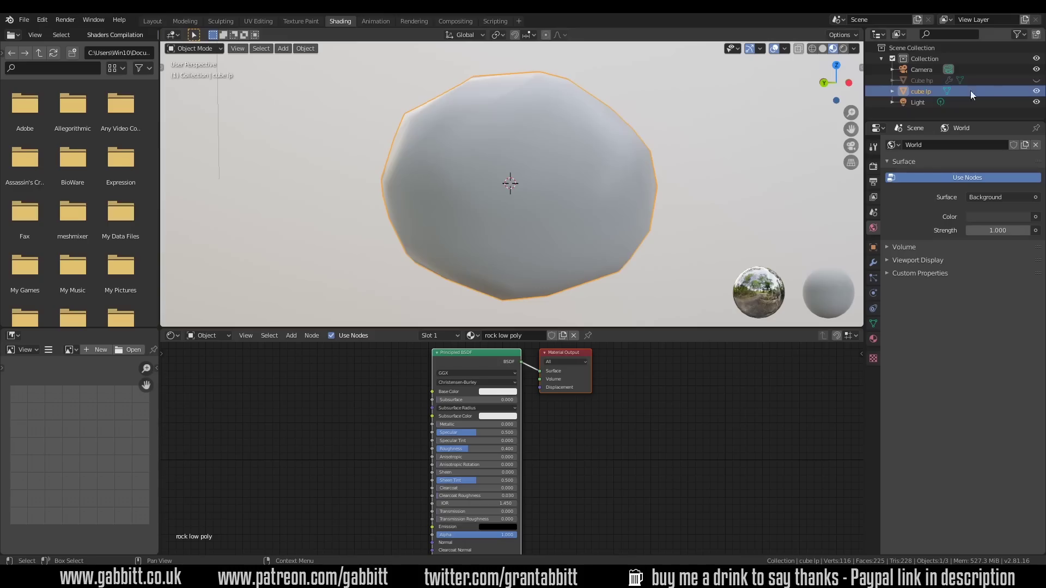
{"action": "left_click", "coordinate": [1036, 80]}
{"action": "left_click", "coordinate": [919, 80]}
{"action": "left_click", "coordinate": [1036, 91]}
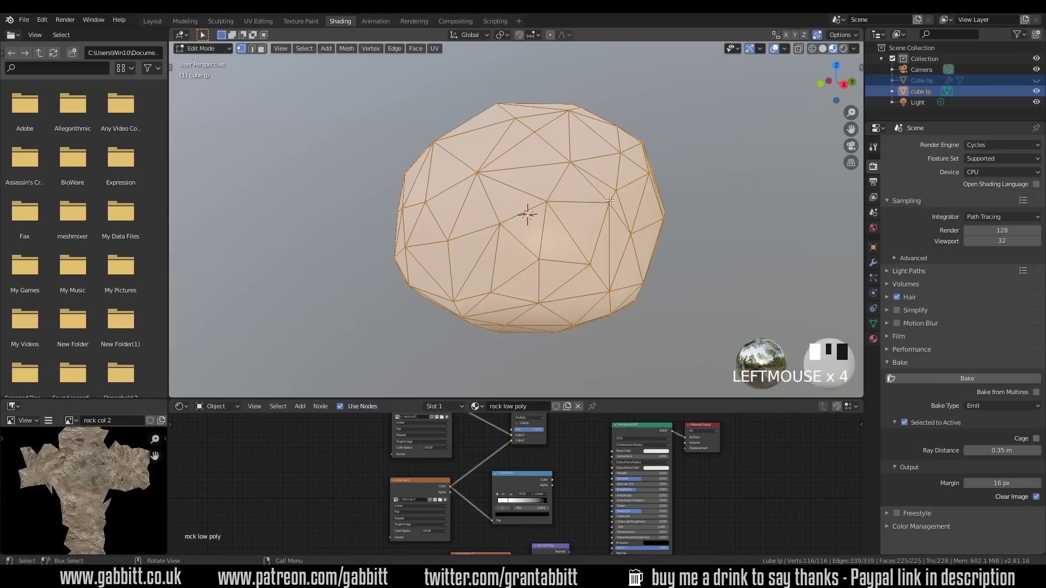
Smart UV Project the whole cube lp mesh, then add cube lp as the active selection.
{"action": "key", "text": "alt+a"}
{"action": "key", "text": "a"}
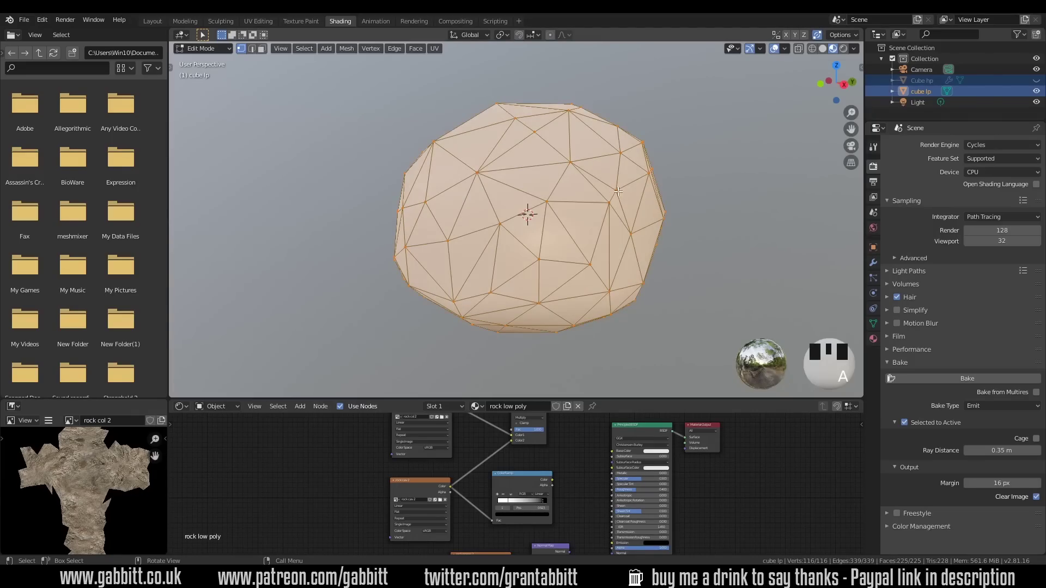
{"action": "key", "text": "u"}
{"action": "left_click", "coordinate": [609, 219]}
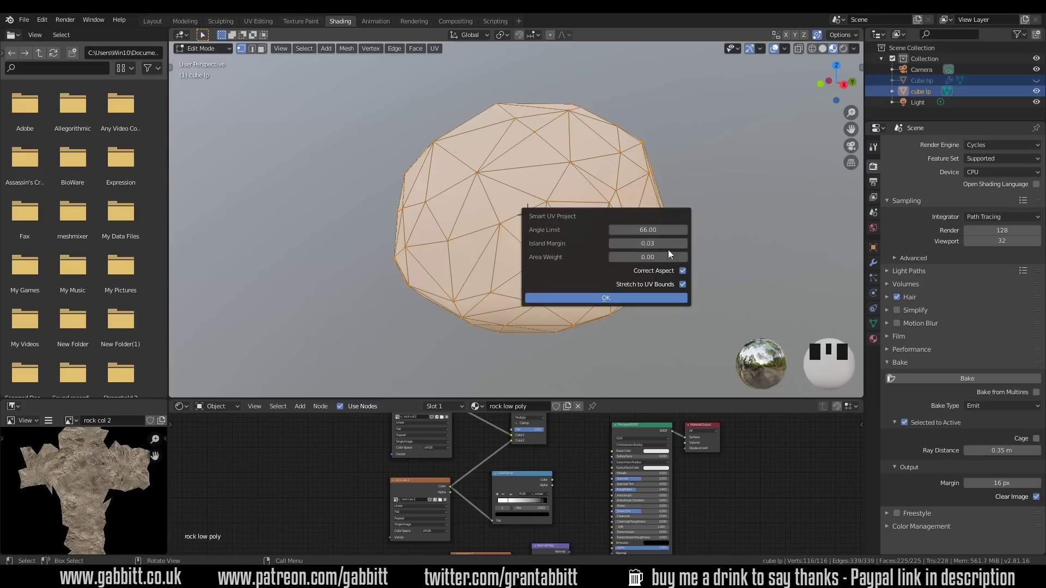
{"action": "left_click", "coordinate": [597, 299]}
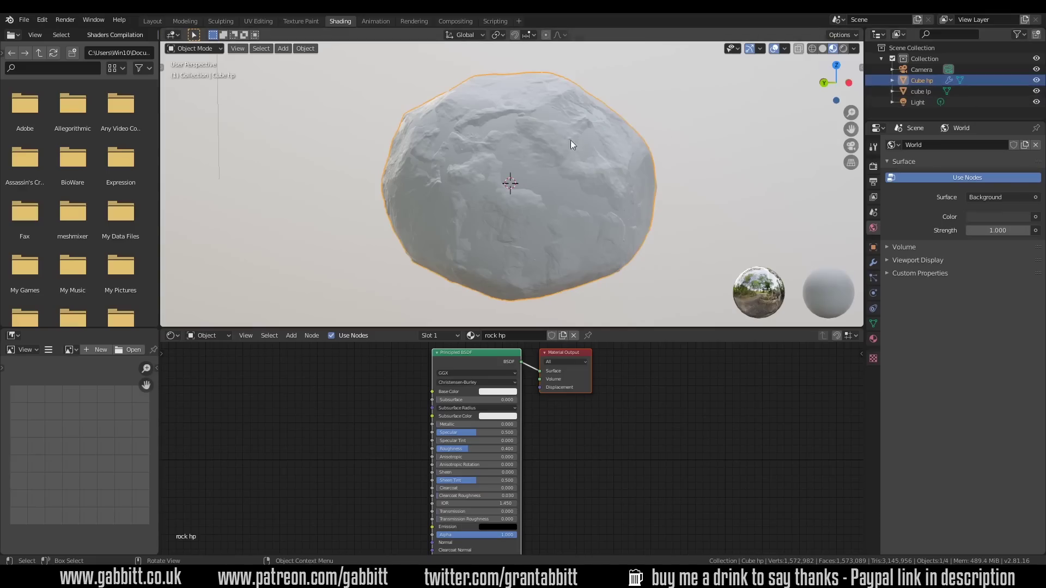
{"action": "left_click", "coordinate": [551, 186], "text": "shift"}
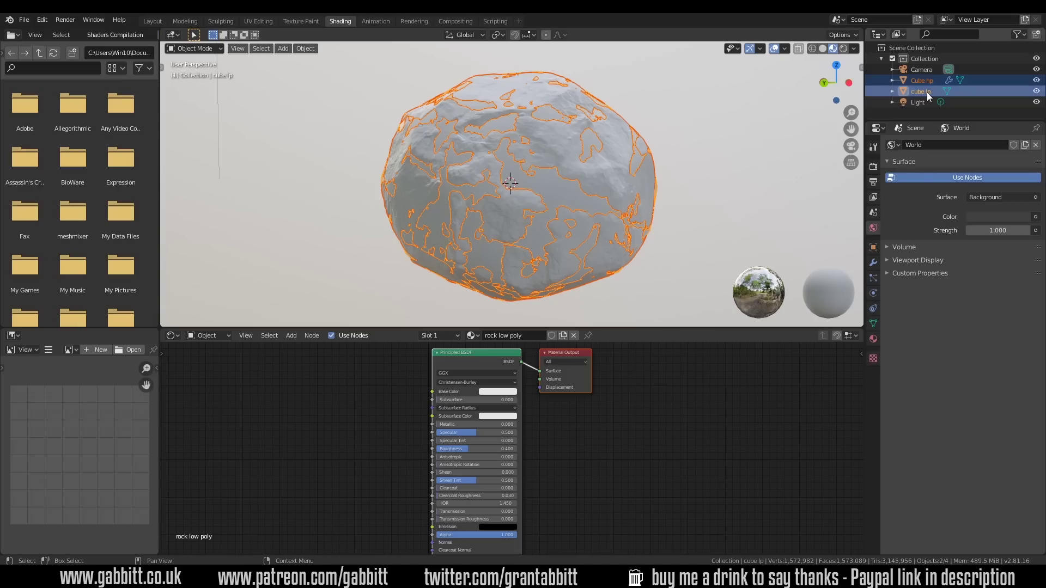
Set the render engine to Cycles and enable Bake's Selected to Active option, expanding its settings.
{"action": "left_click", "coordinate": [873, 166]}
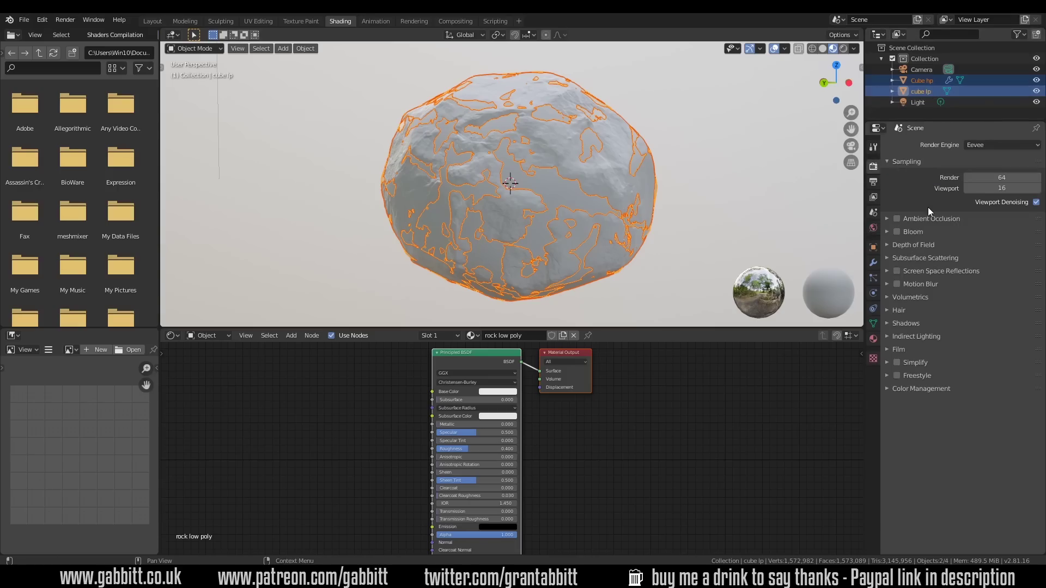
{"action": "left_click", "coordinate": [991, 144]}
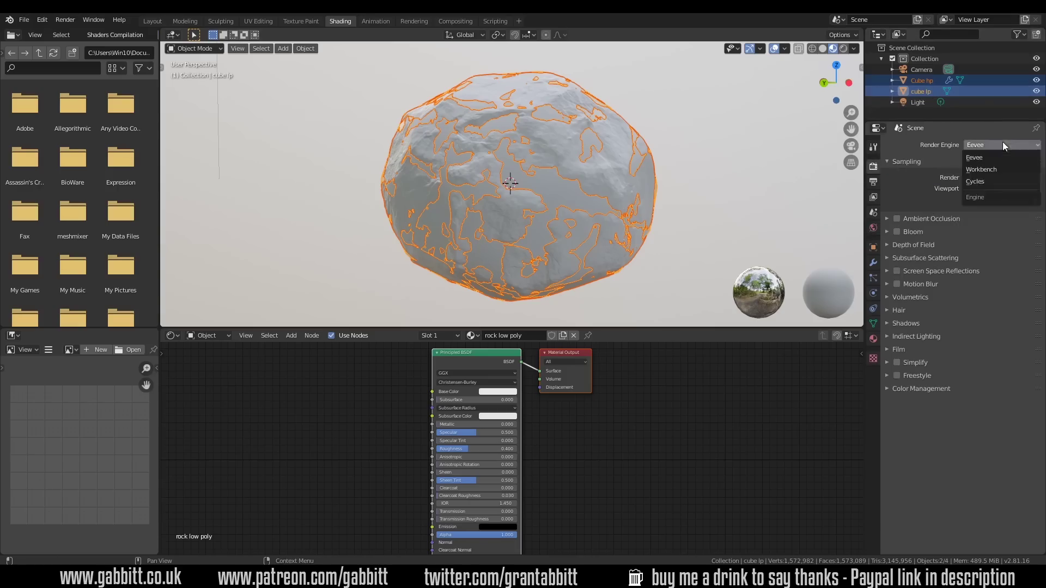
{"action": "left_click", "coordinate": [986, 181]}
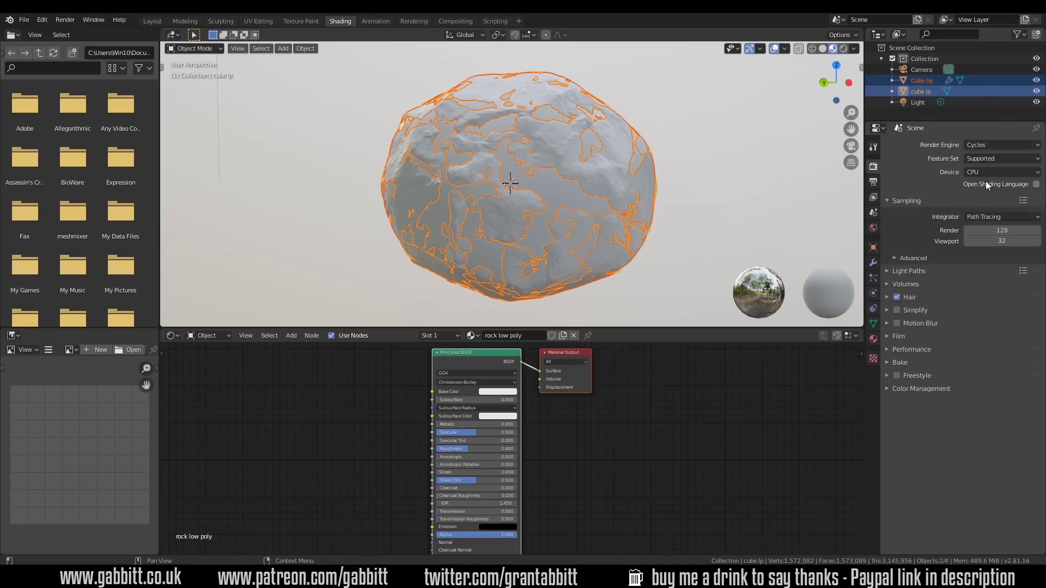
{"action": "left_click", "coordinate": [888, 362]}
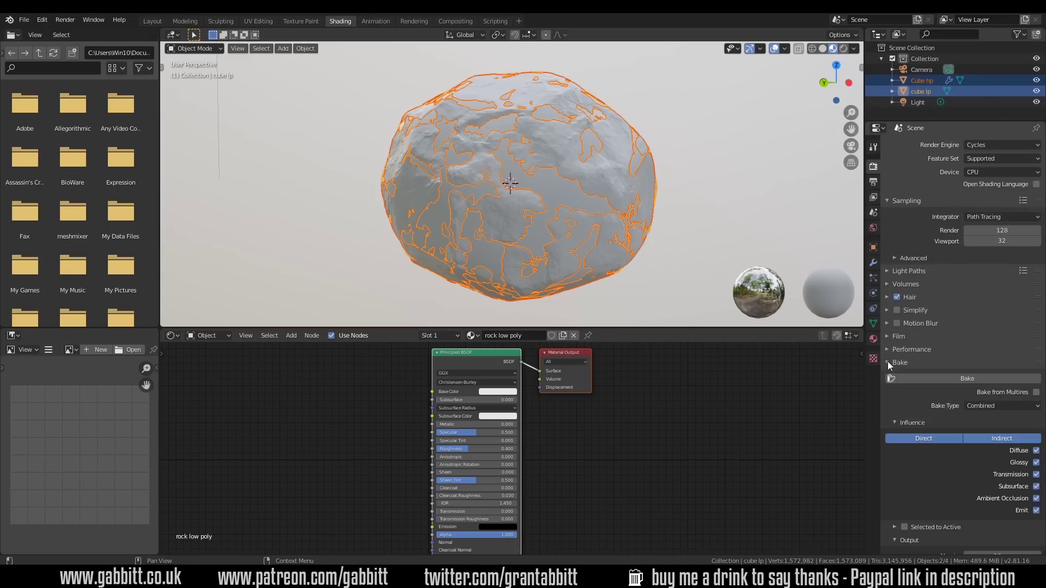
{"action": "left_click", "coordinate": [905, 526]}
{"action": "left_click", "coordinate": [894, 527]}
{"action": "scroll", "coordinate": [945, 471], "scroll_direction": "down", "scroll_amount": 3}
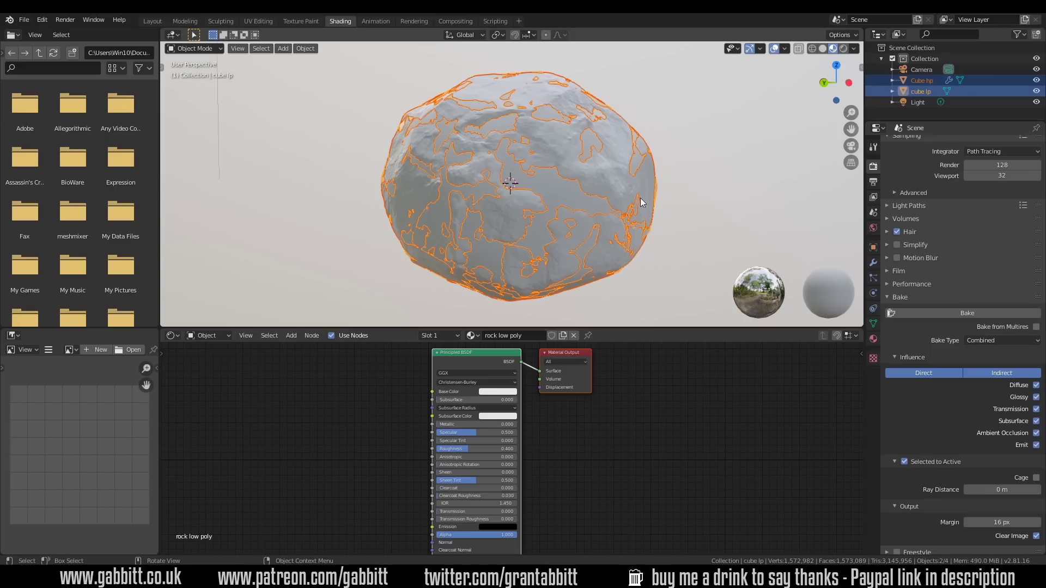
Set the bake Ray Distance to 0.35 m.
{"action": "left_click", "coordinate": [997, 490]}
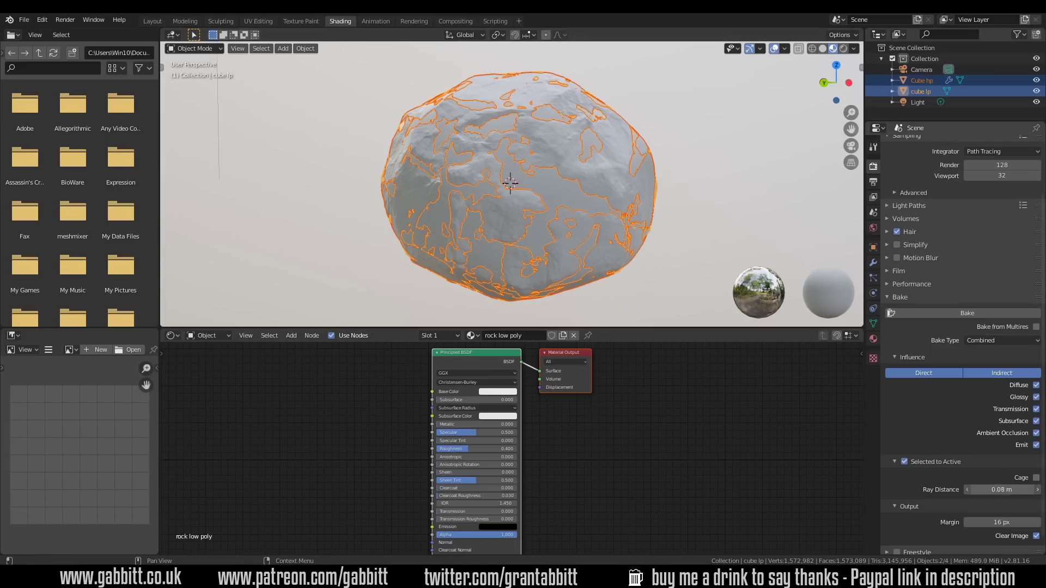
{"action": "type", "text": "0.35"}
{"action": "key", "text": "Return"}
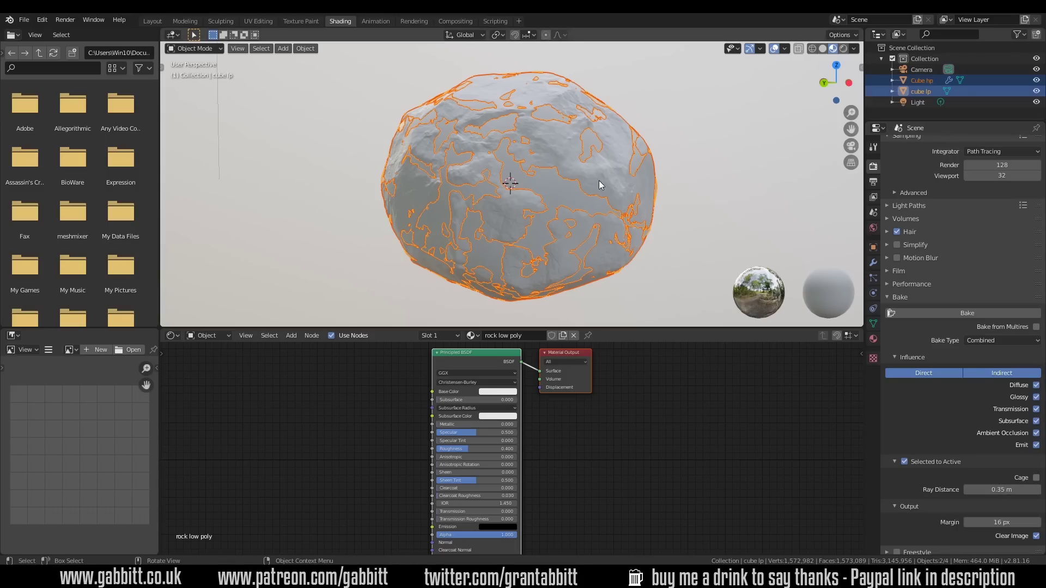
Scale only cube lp up slightly around the high-poly rock, then hide it.
{"action": "left_click", "coordinate": [926, 91]}
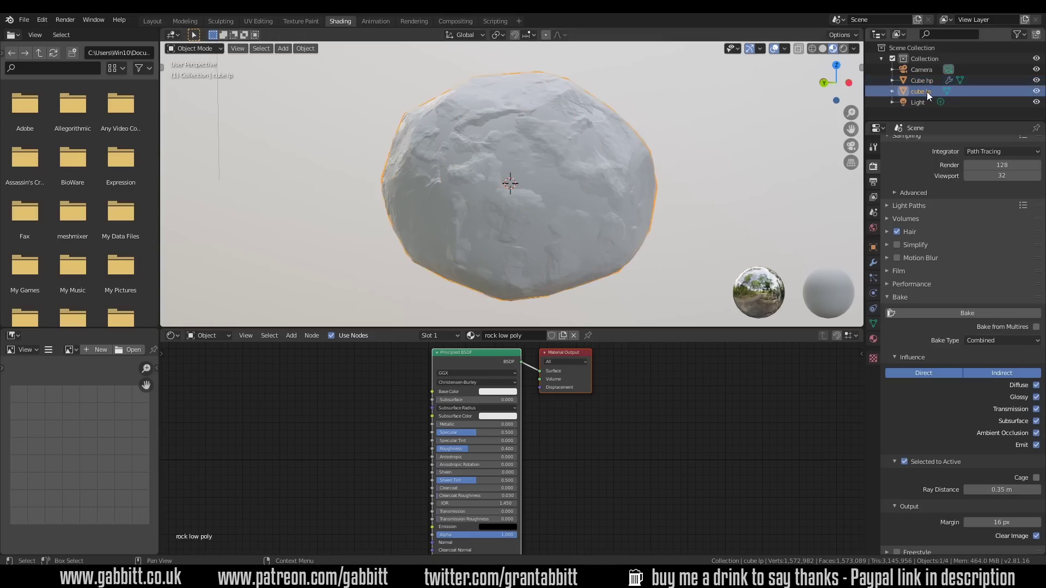
{"action": "key", "text": "s"}
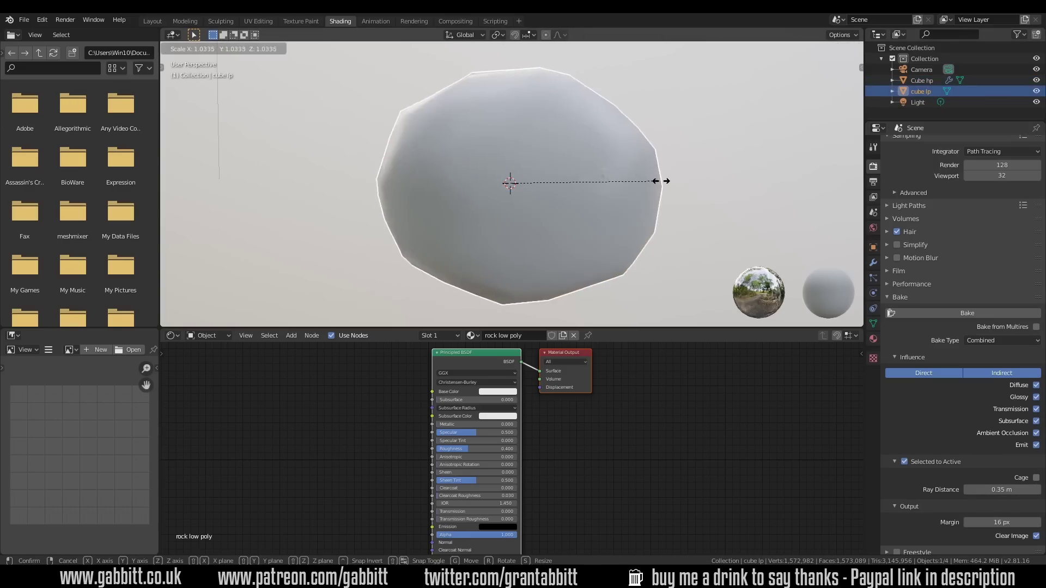
{"action": "left_click", "coordinate": [664, 185]}
{"action": "middle_click_drag", "start_coordinate": [665, 195], "coordinate": [708, 197]}
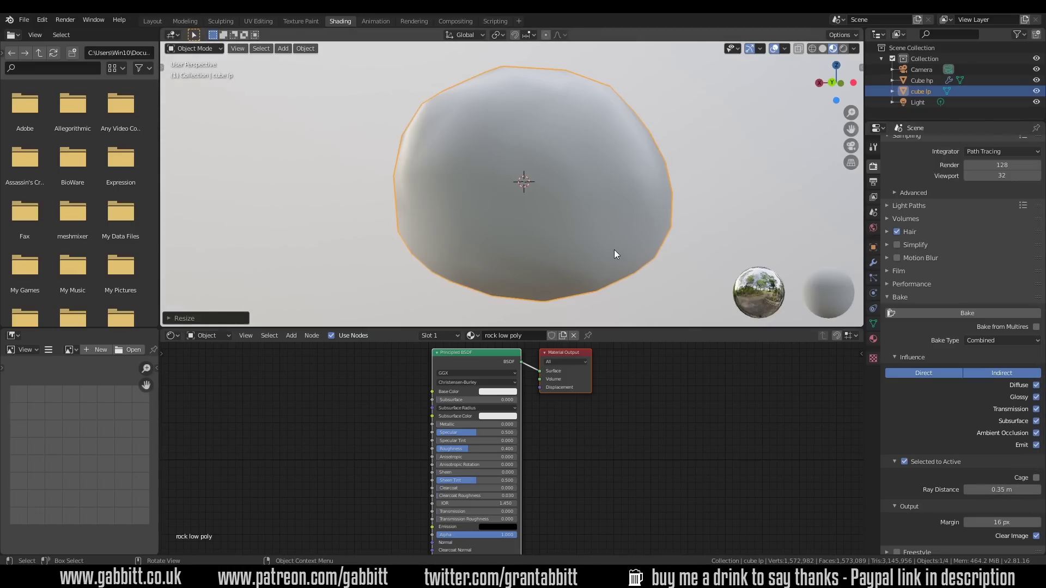
{"action": "key", "text": "ctrl"}
{"action": "key", "text": "h"}
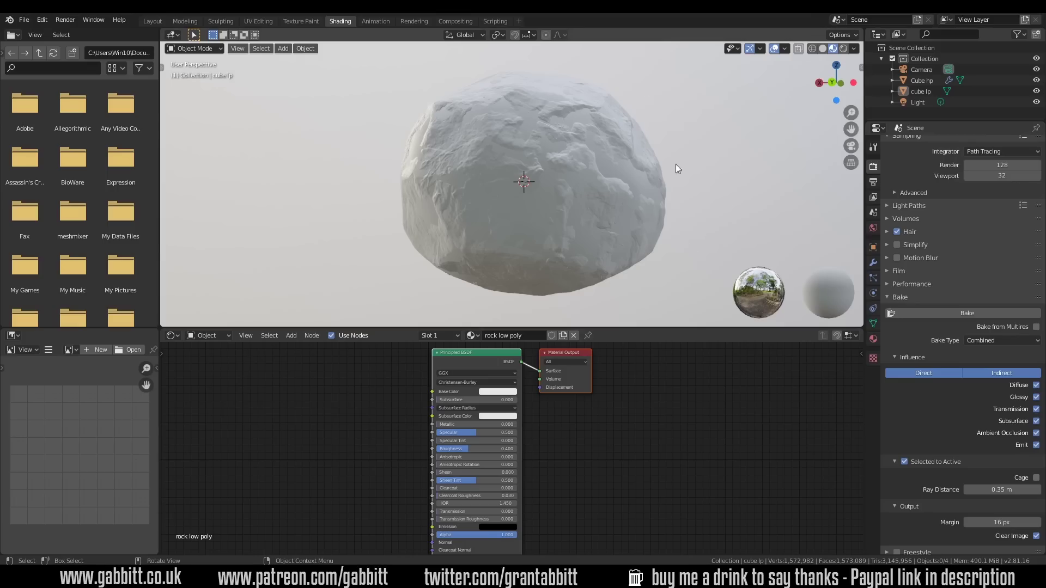
Select cube hp, then cube lp as active, and switch Bake Type to Normal.
{"action": "left_click", "coordinate": [612, 129]}
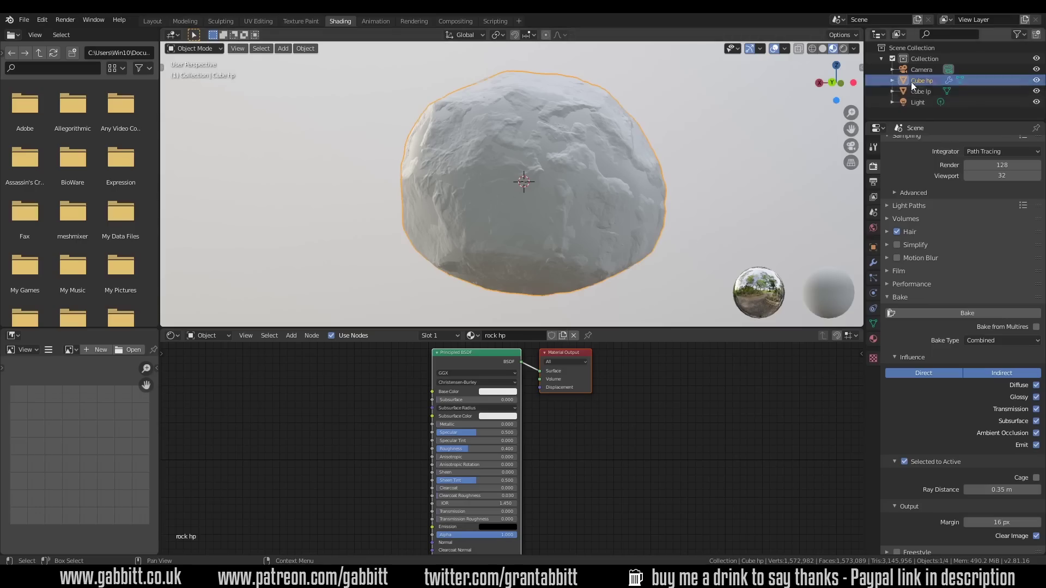
{"action": "left_click", "coordinate": [637, 178], "text": "shift"}
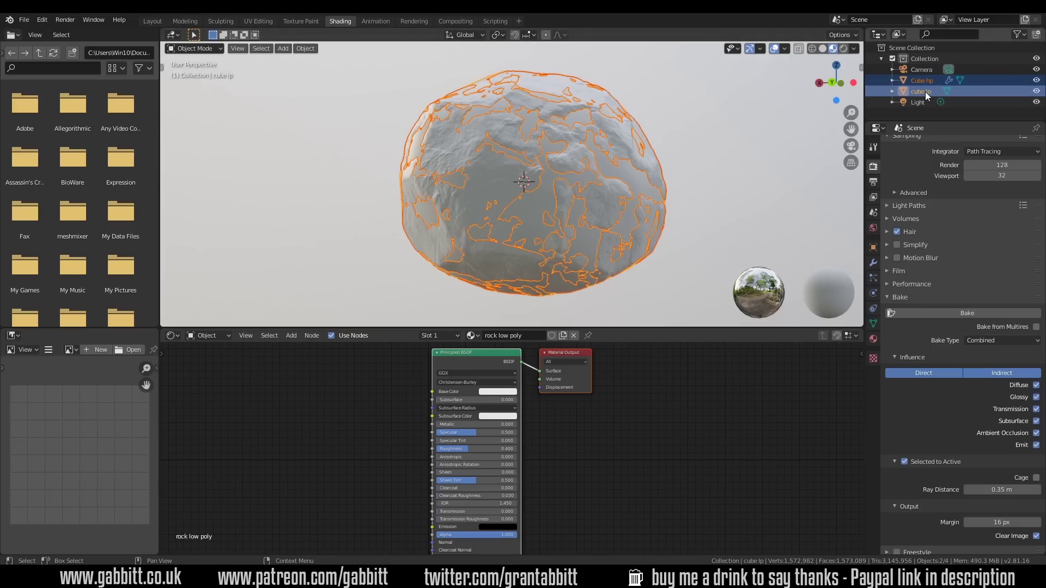
{"action": "left_click", "coordinate": [980, 341]}
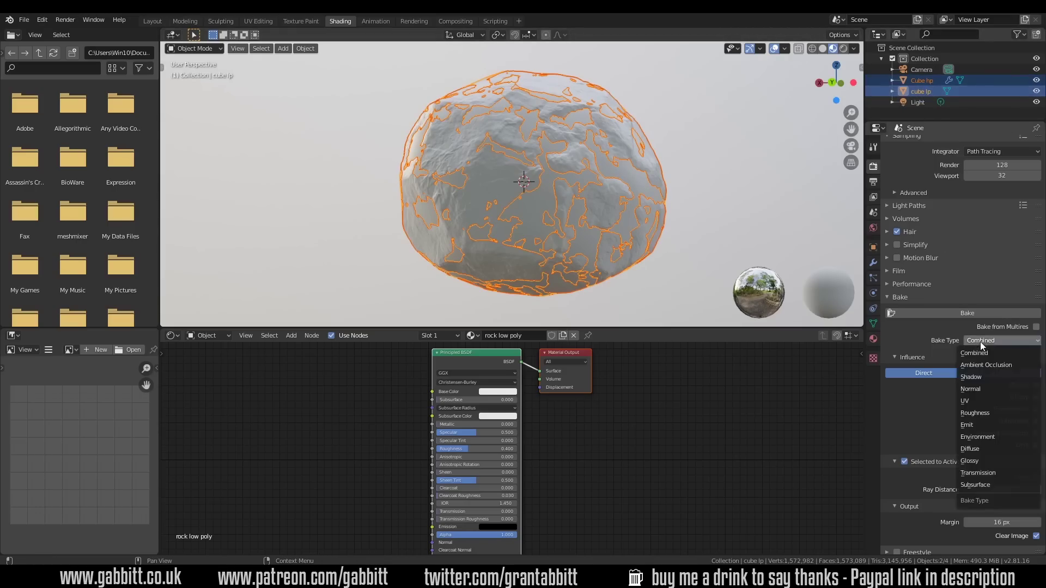
{"action": "left_click", "coordinate": [976, 386]}
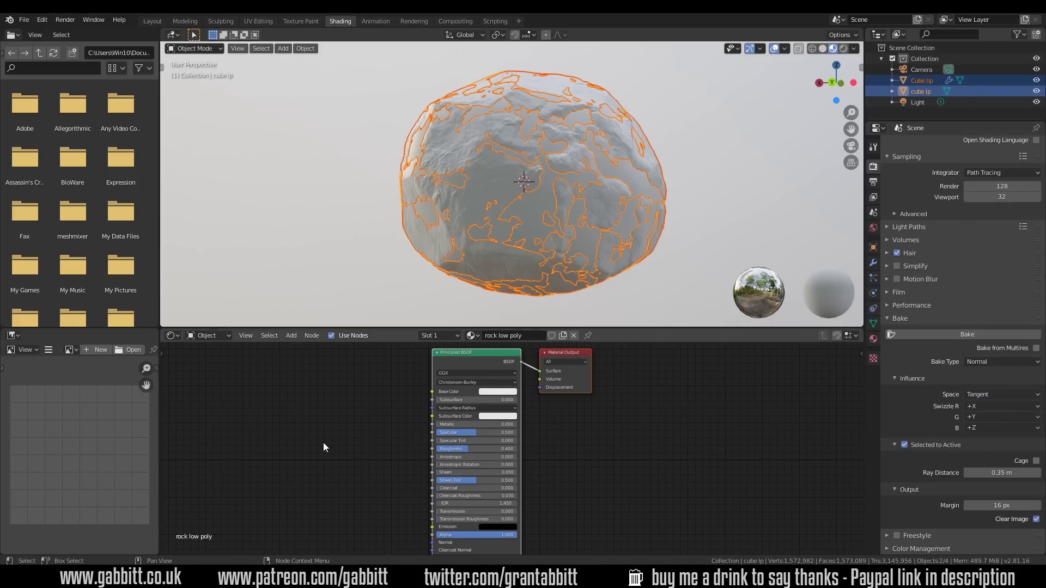
Create a blank image 'rock norms 2' at 2048 x 2048 with Alpha unchecked.
{"action": "left_click", "coordinate": [97, 352]}
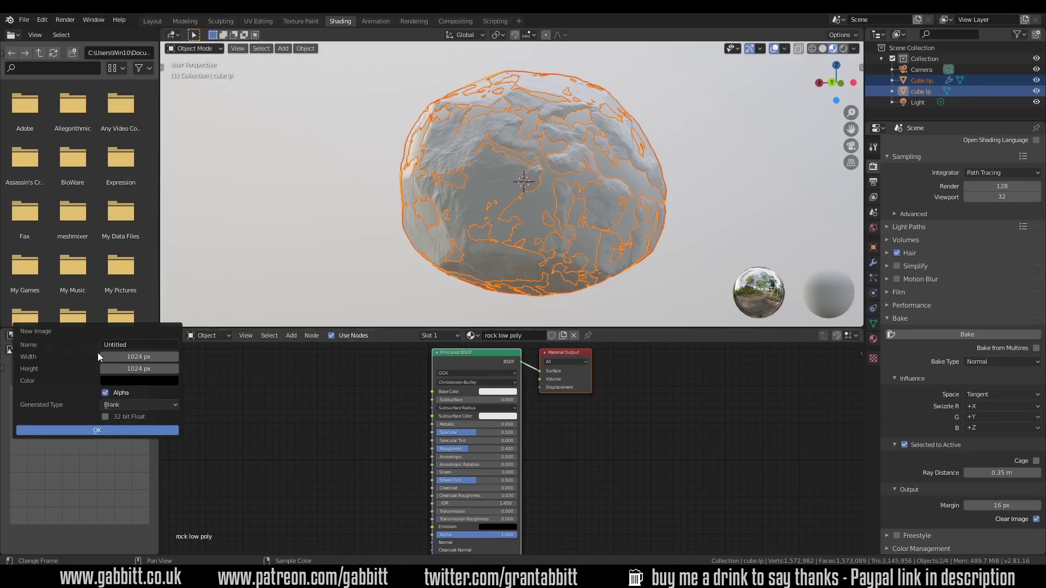
{"action": "type", "text": "r"}
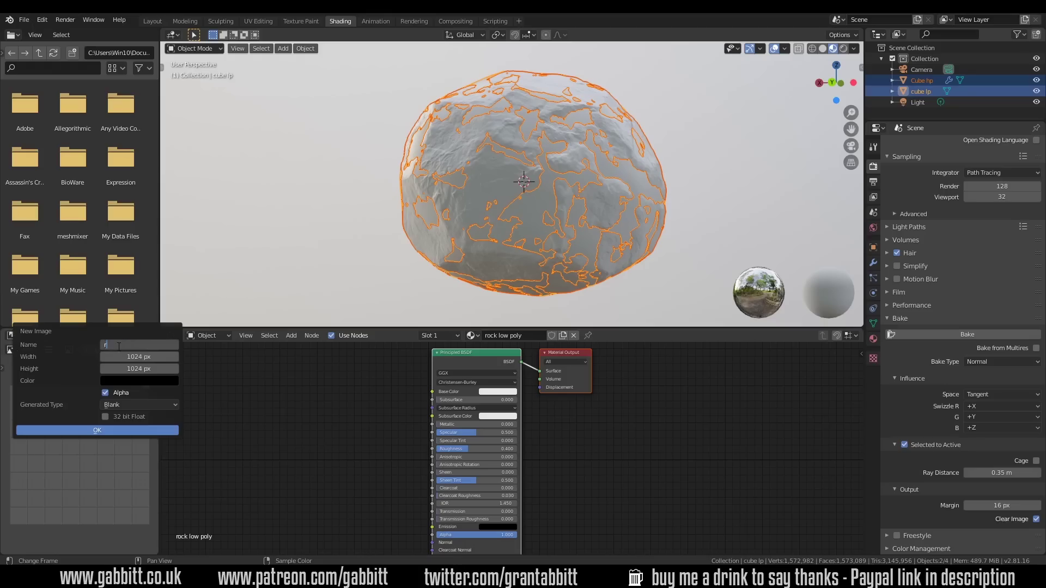
{"action": "type", "text": "ock norms 2"}
{"action": "left_click", "coordinate": [141, 356]}
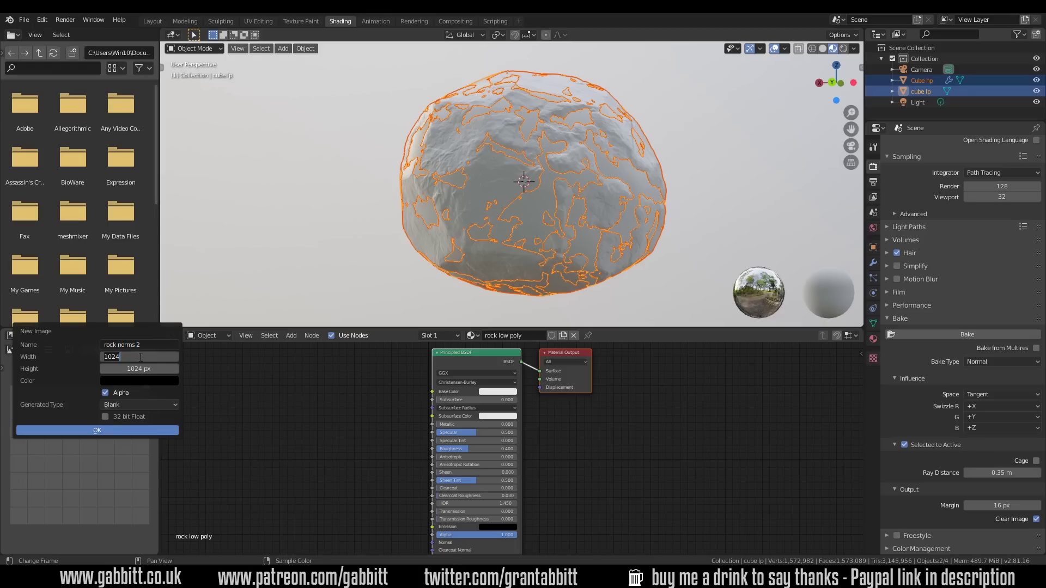
{"action": "type", "text": "2048"}
{"action": "key", "text": "Tab"}
{"action": "type", "text": "2048"}
{"action": "left_click", "coordinate": [105, 393]}
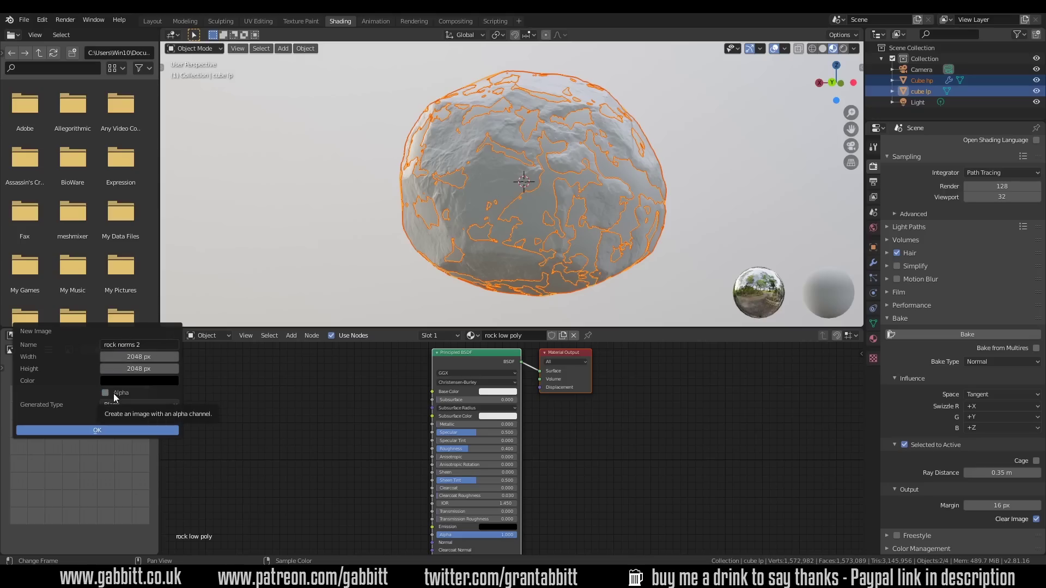
{"action": "left_click", "coordinate": [112, 432]}
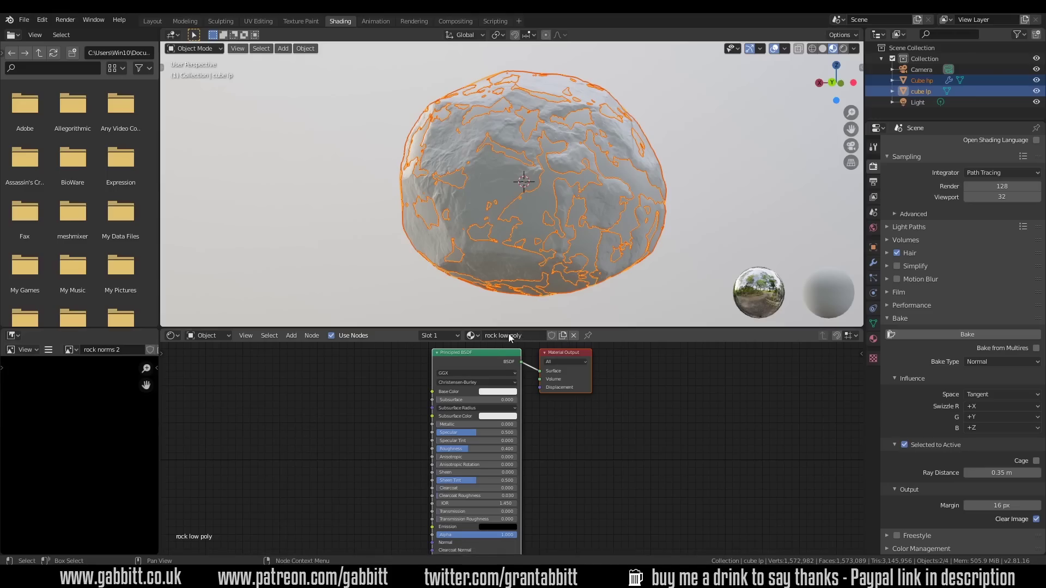
Add an Image Texture node to rock low poly and assign it the rock norms 2 image.
{"action": "key", "text": "shift+a"}
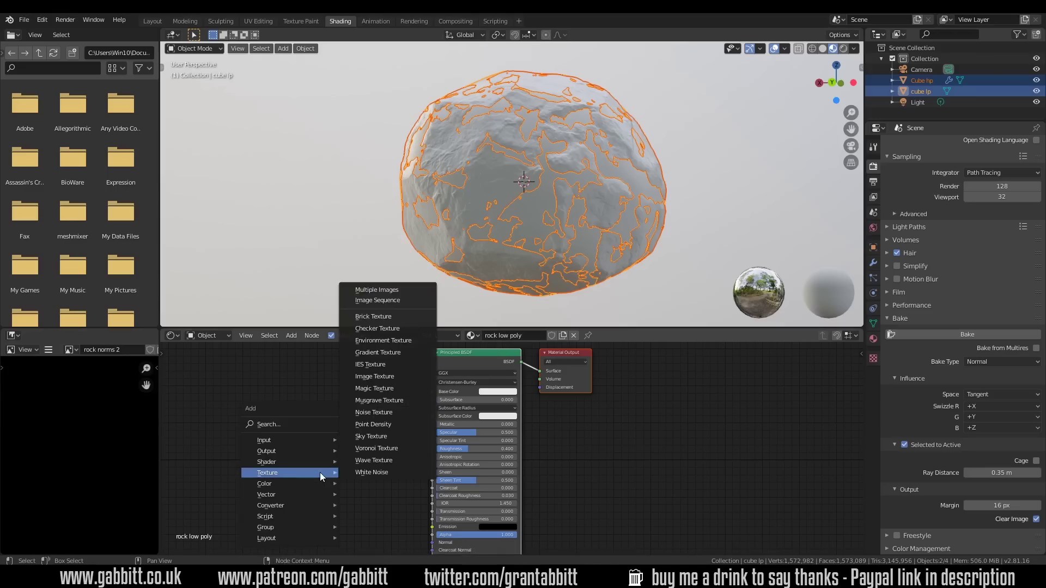
{"action": "left_click", "coordinate": [372, 376]}
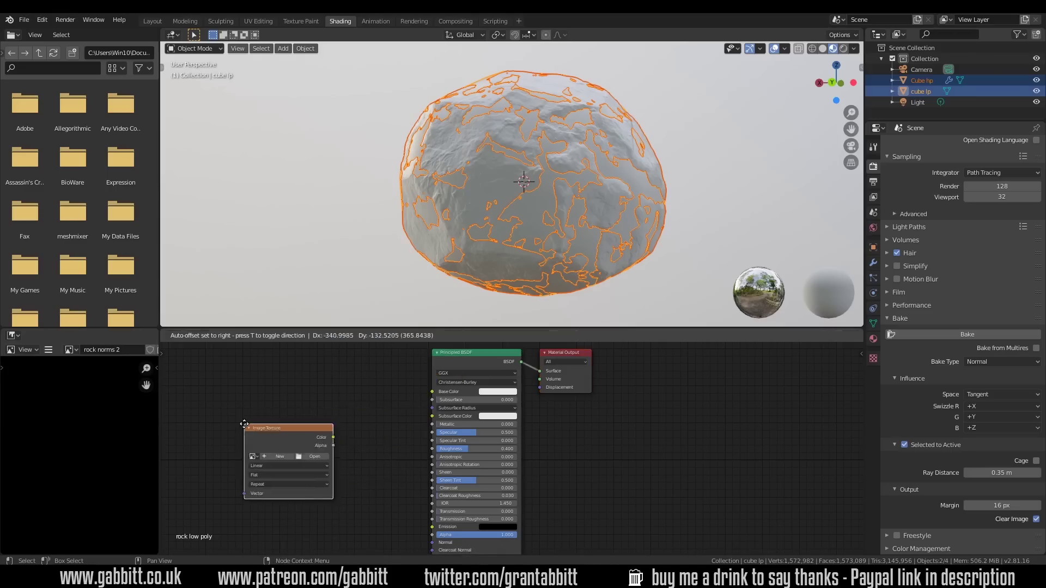
{"action": "left_click", "coordinate": [248, 431]}
{"action": "scroll", "coordinate": [257, 484], "scroll_direction": "up", "scroll_amount": 3}
{"action": "middle_click_drag", "start_coordinate": [257, 484], "coordinate": [410, 459]}
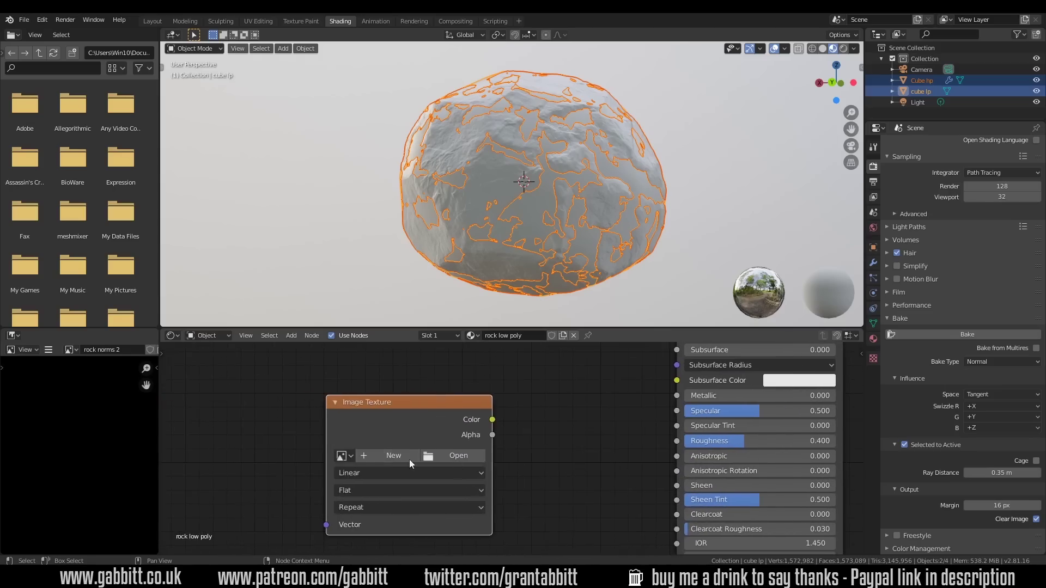
{"action": "left_click", "coordinate": [343, 456]}
{"action": "left_click", "coordinate": [366, 327]}
{"action": "scroll", "coordinate": [517, 474], "scroll_direction": "down", "scroll_amount": 3}
{"action": "middle_click_drag", "start_coordinate": [516, 474], "coordinate": [490, 475]}
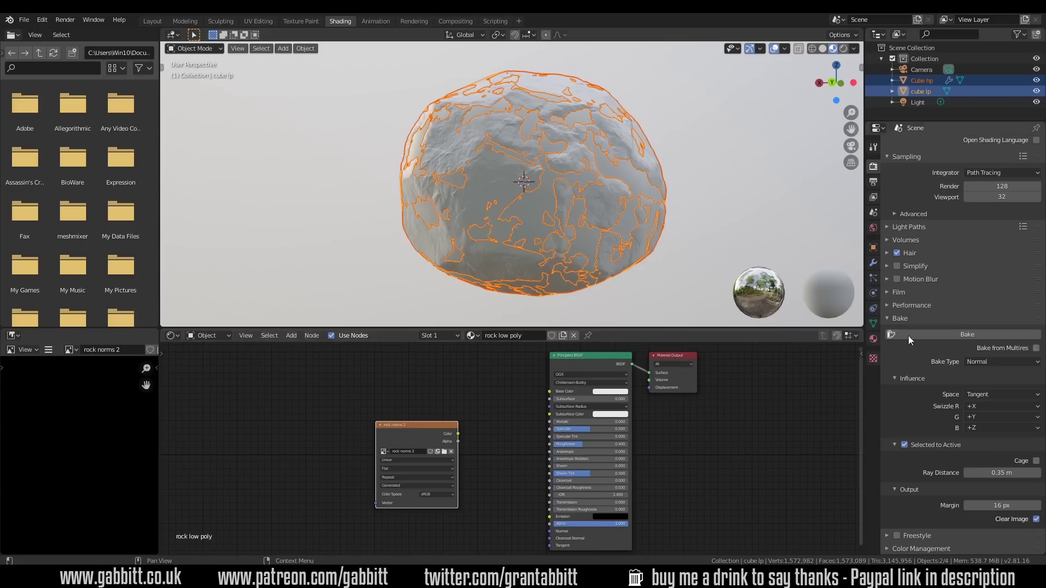
Bake the high-poly detail into rock norms 2 as a normal map.
{"action": "left_click", "coordinate": [950, 334]}
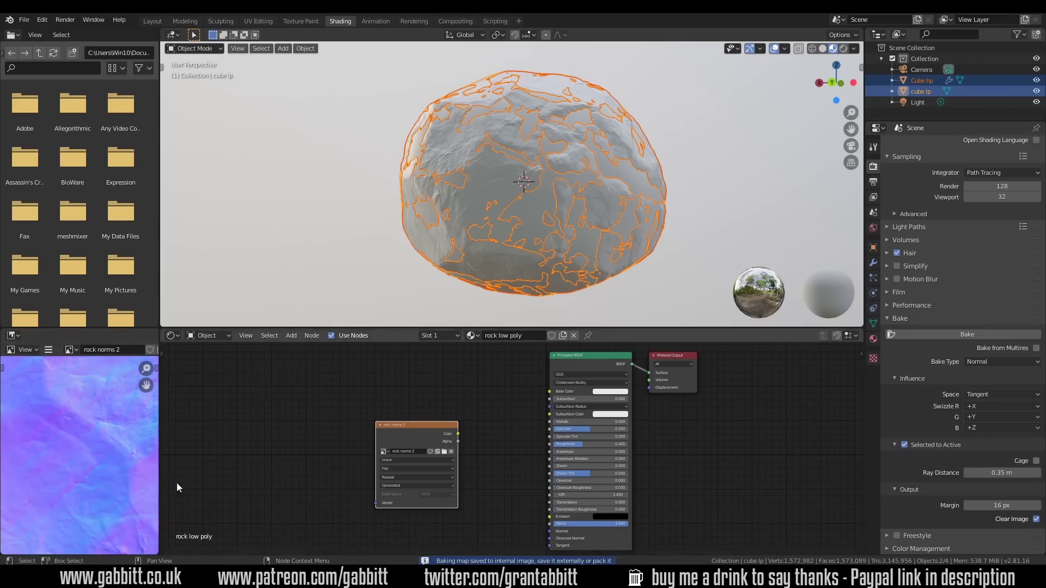
{"action": "scroll", "coordinate": [112, 456], "scroll_direction": "down", "scroll_amount": 4}
{"action": "scroll", "coordinate": [112, 456], "scroll_direction": "down", "scroll_amount": 3}
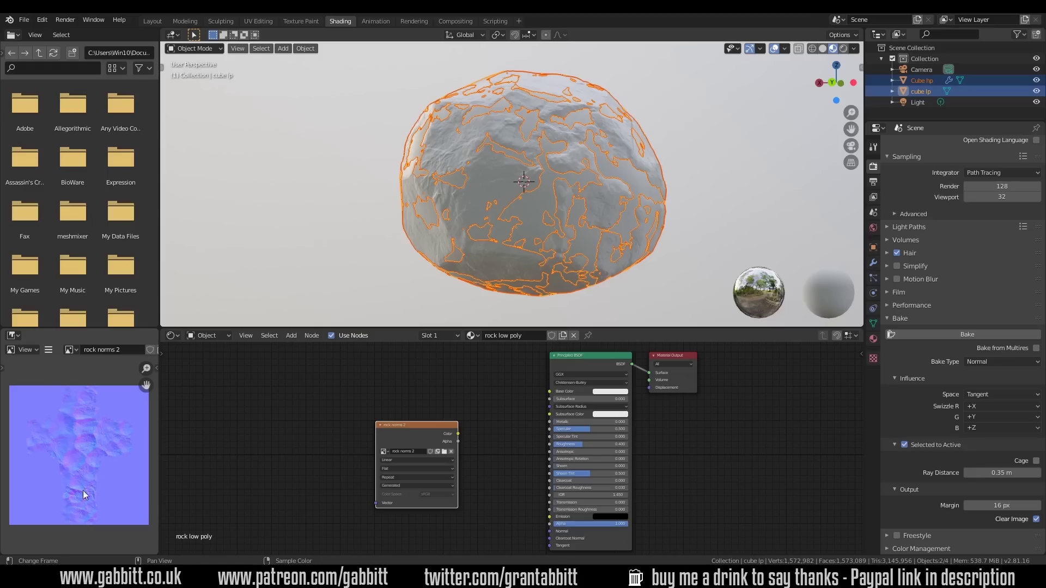
Maximize the Image Editor to inspect the blue normal map, then restore the layout.
{"action": "key", "text": "ctrl+space"}
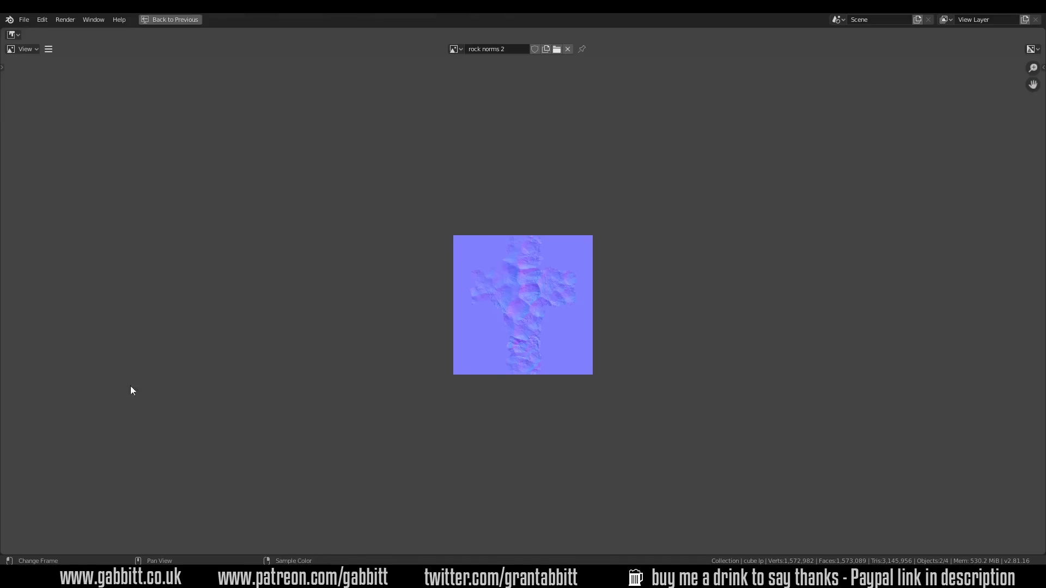
{"action": "scroll", "coordinate": [582, 328], "scroll_direction": "up", "scroll_amount": 6}
{"action": "scroll", "coordinate": [583, 328], "scroll_direction": "down", "scroll_amount": 1}
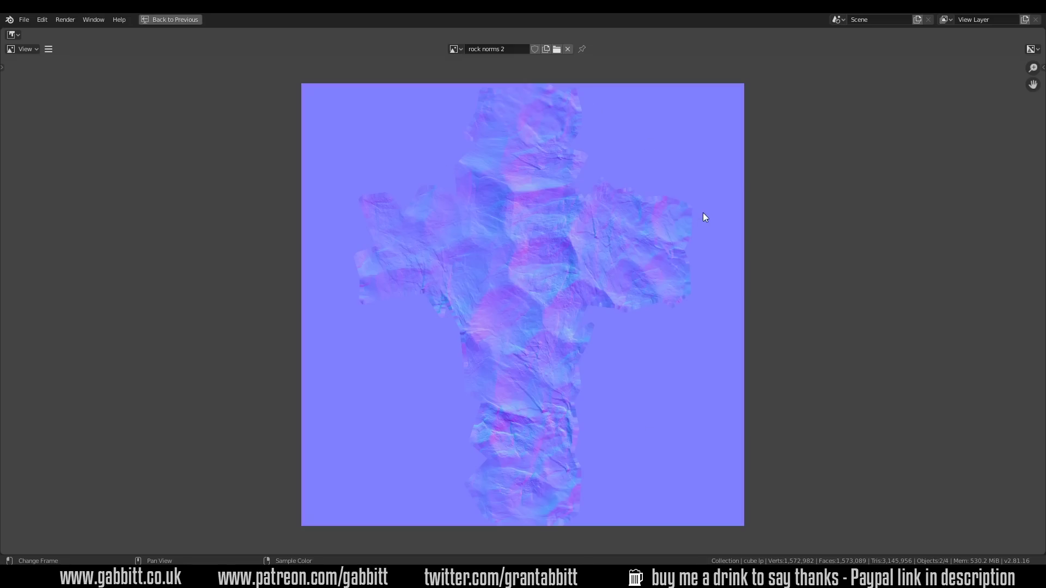
{"action": "key", "text": "ctrl+alt+space"}
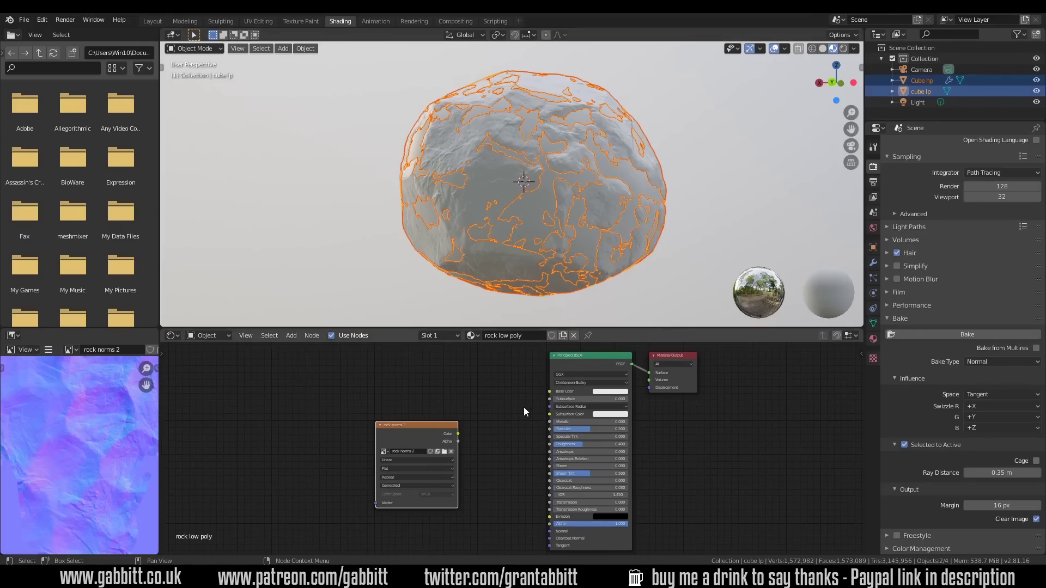
Hide cube hp and insert a Normal Map node between rock norms 2 and the BSDF Normal.
{"action": "left_click", "coordinate": [1035, 82]}
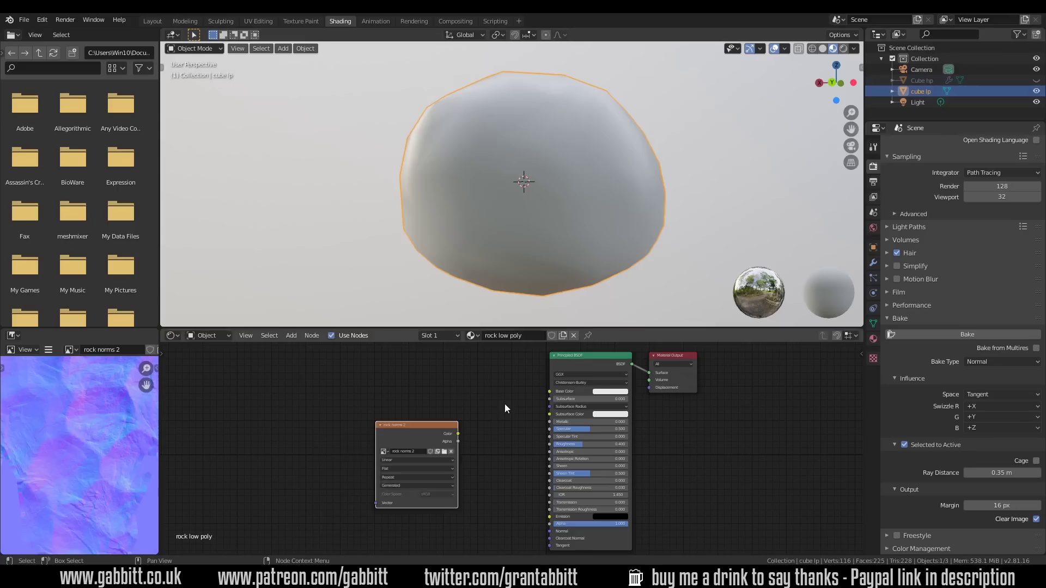
{"action": "left_click_drag", "start_coordinate": [416, 436], "coordinate": [327, 477]}
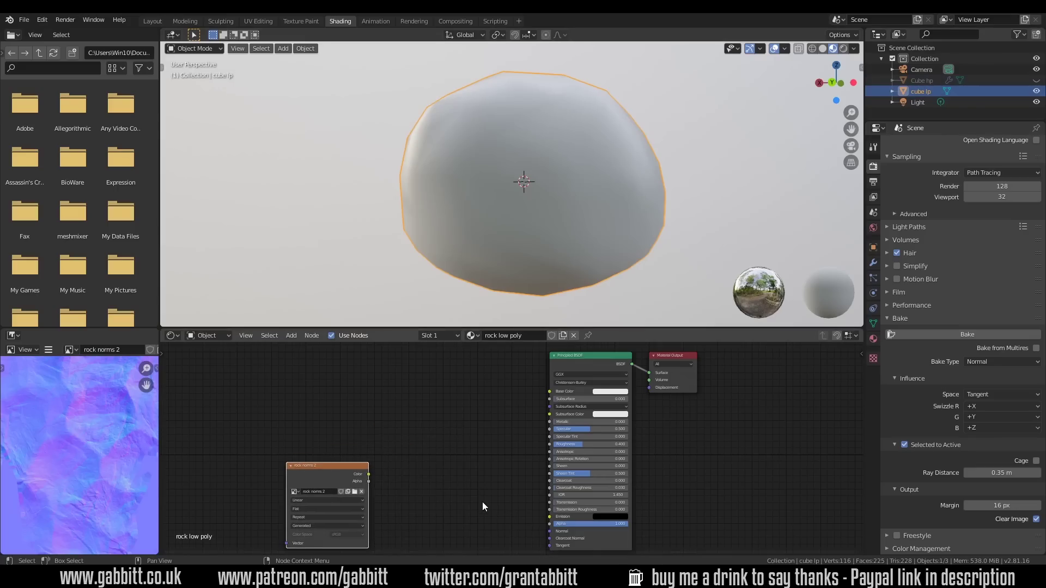
{"action": "key", "text": "shift+a"}
{"action": "mouse_move", "coordinate": [482, 502]}
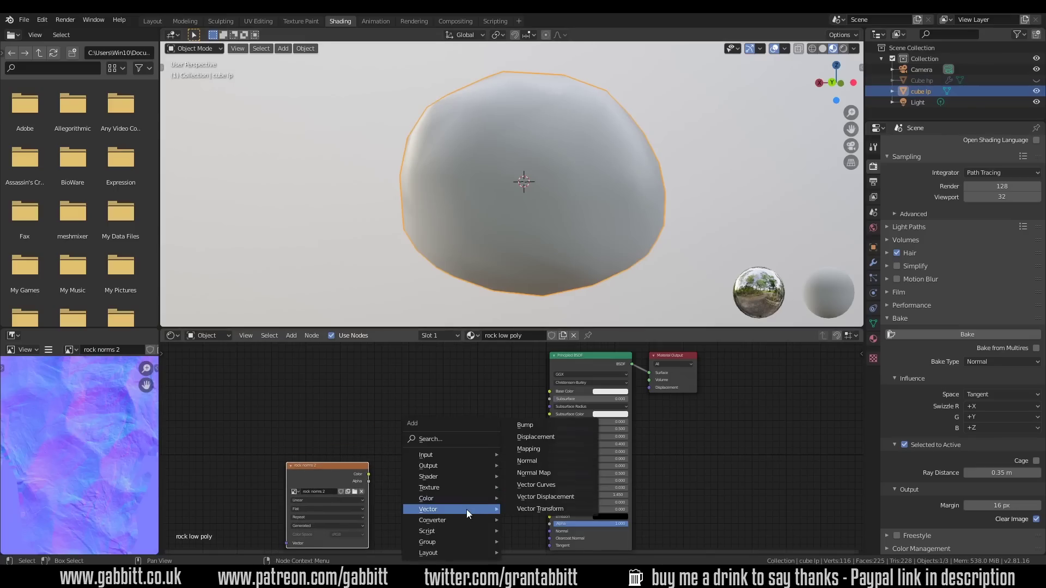
{"action": "left_click", "coordinate": [530, 473]}
{"action": "left_click", "coordinate": [453, 504]}
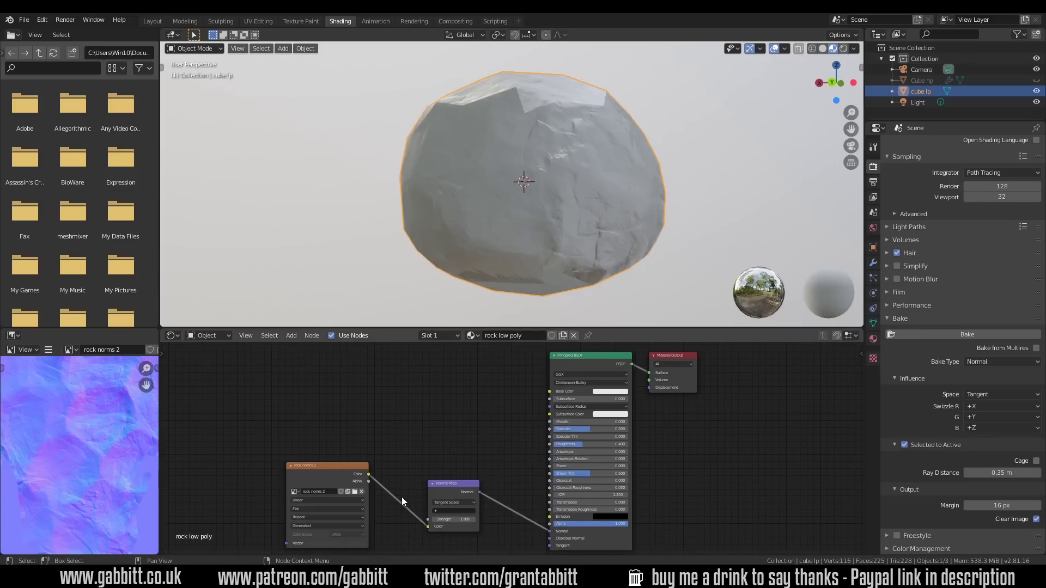
{"action": "middle_click_drag", "start_coordinate": [544, 191], "coordinate": [596, 193]}
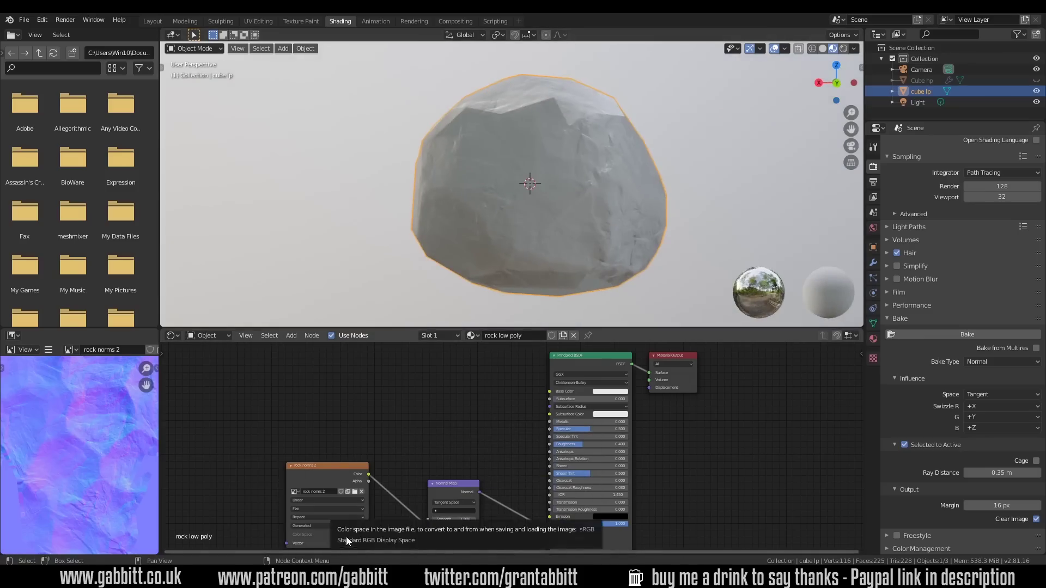
{"action": "scroll", "coordinate": [345, 537], "scroll_direction": "up", "scroll_amount": 2}
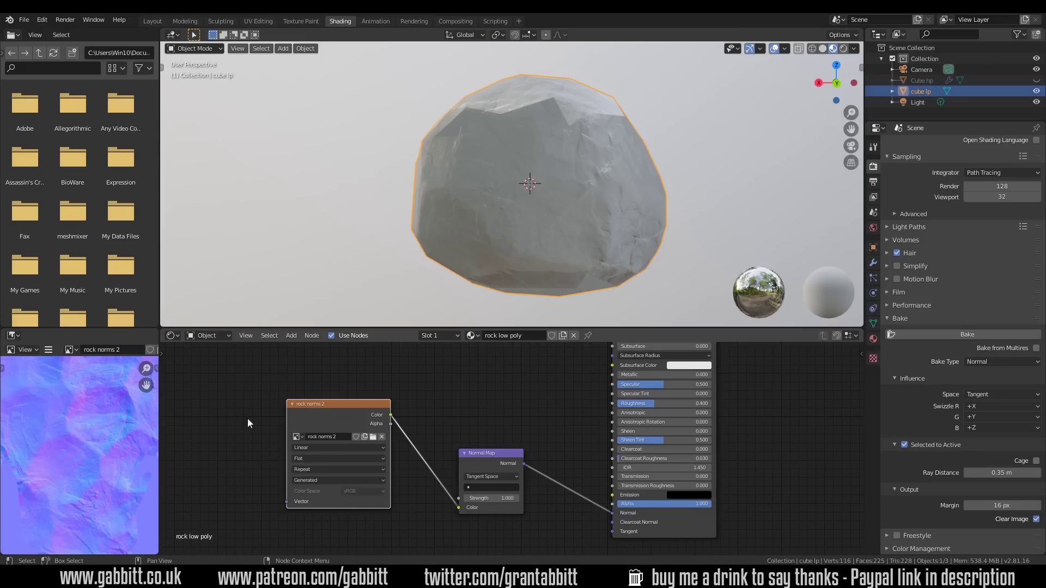
Save the baked rock norms 2 image to disk with Image > Save As.
{"action": "left_click", "coordinate": [49, 350]}
{"action": "mouse_move", "coordinate": [63, 372]}
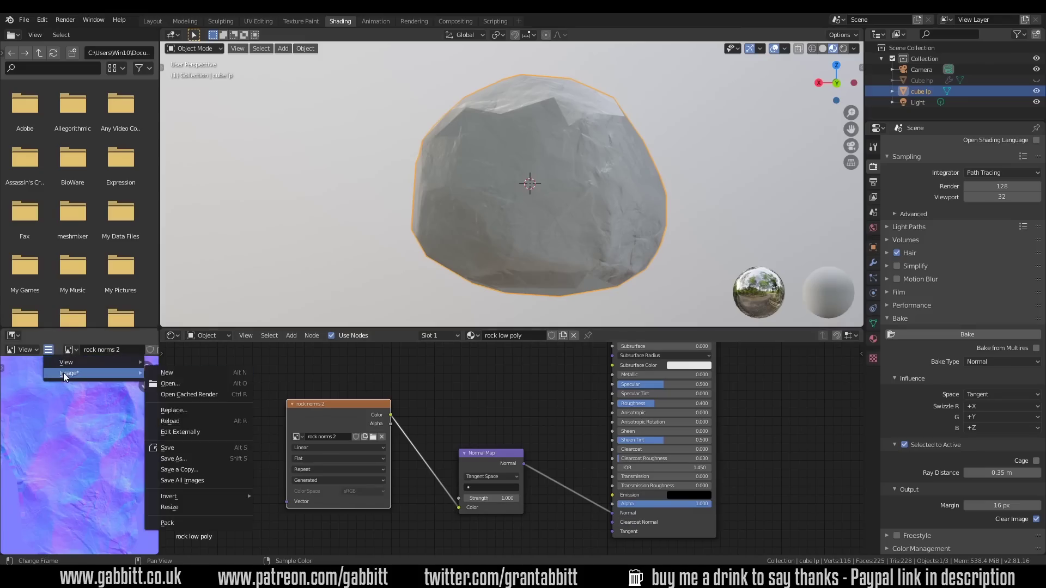
{"action": "left_click", "coordinate": [179, 455]}
{"action": "left_click", "coordinate": [805, 504]}
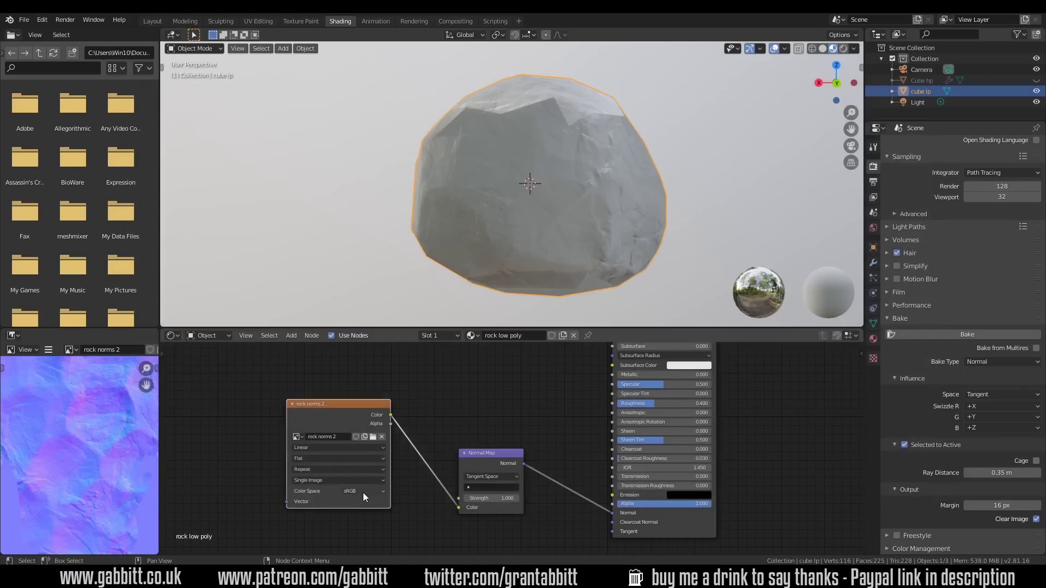
Set the Image Texture node's Color Space to Non-Color and inspect the rock's shading.
{"action": "left_click", "coordinate": [367, 492]}
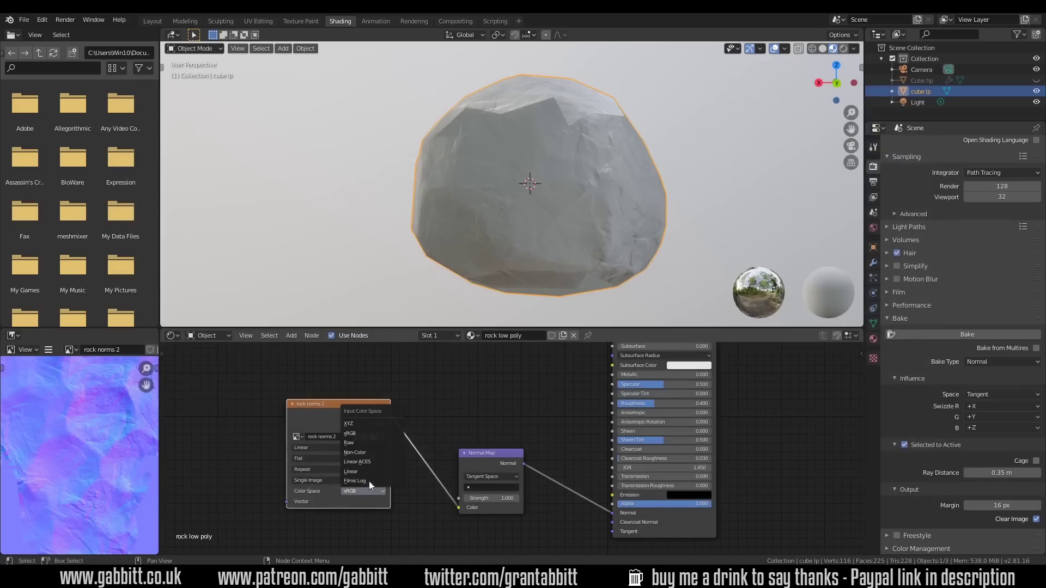
{"action": "left_click", "coordinate": [367, 452]}
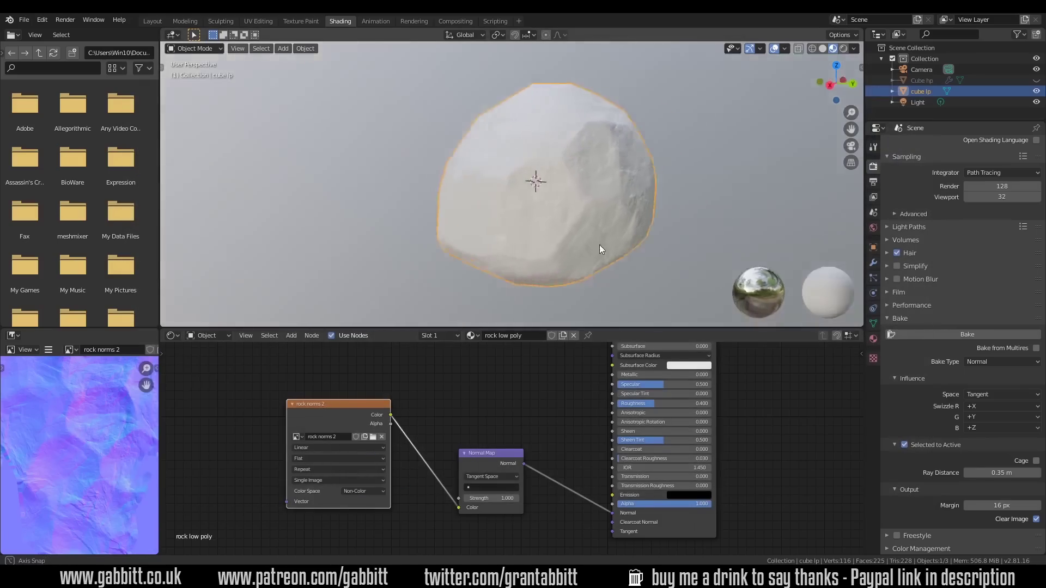
{"action": "scroll", "coordinate": [527, 252], "scroll_direction": "up", "scroll_amount": 6}
{"action": "mouse_move", "coordinate": [475, 253]}
{"action": "middle_mouse_down"}
{"action": "mouse_move", "coordinate": [538, 243]}
{"action": "mouse_move", "coordinate": [444, 236]}
{"action": "mouse_move", "coordinate": [591, 241]}
{"action": "mouse_move", "coordinate": [544, 217]}
{"action": "mouse_move", "coordinate": [534, 229]}
{"action": "mouse_move", "coordinate": [693, 226]}
{"action": "mouse_move", "coordinate": [591, 222]}
{"action": "middle_mouse_up"}
{"action": "scroll", "coordinate": [548, 237], "scroll_direction": "down", "scroll_amount": 4}
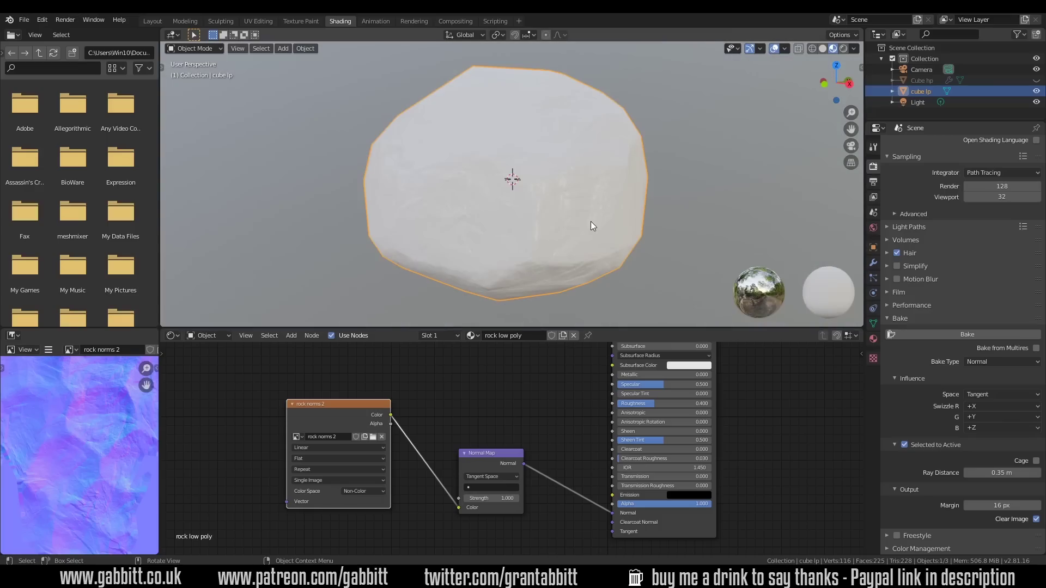